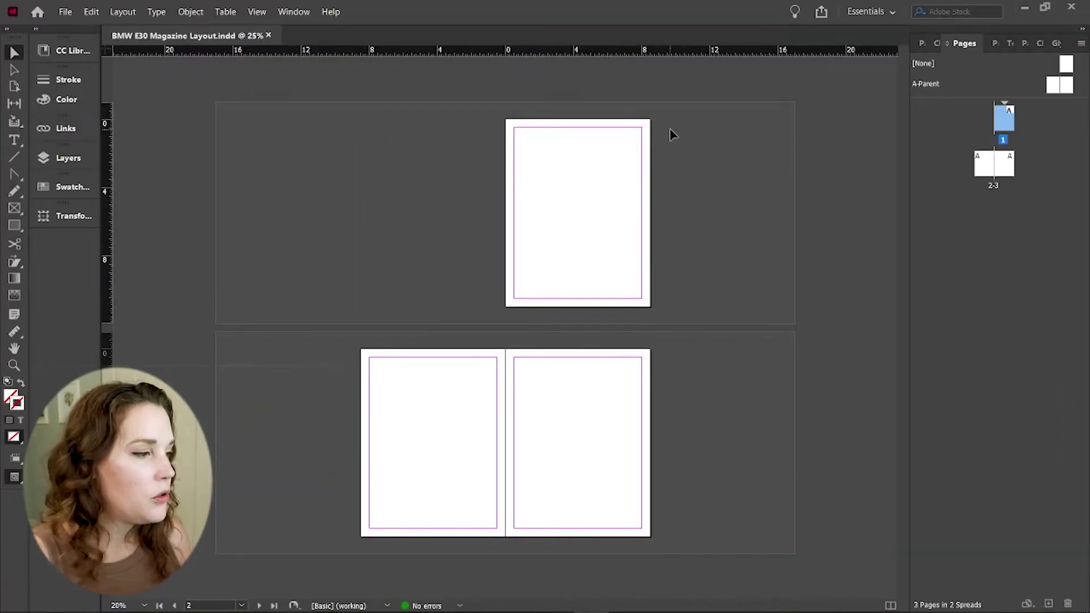
# - Zoom in on the empty first page with the Zoom tool, then zoom back out to 75%
pyautogui.click(301, 13)
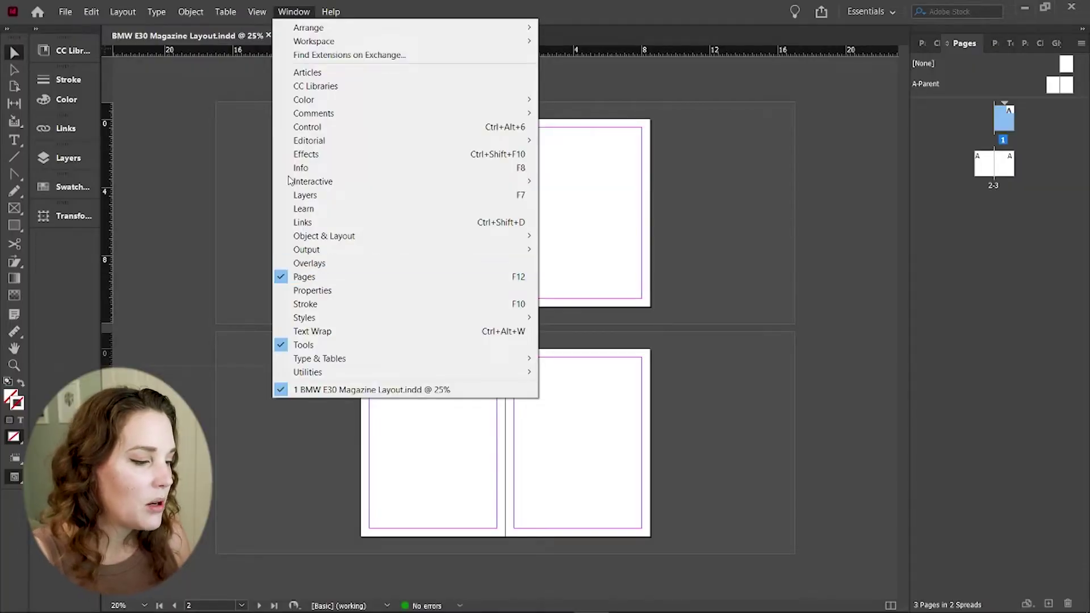
pyautogui.click(297, 13)
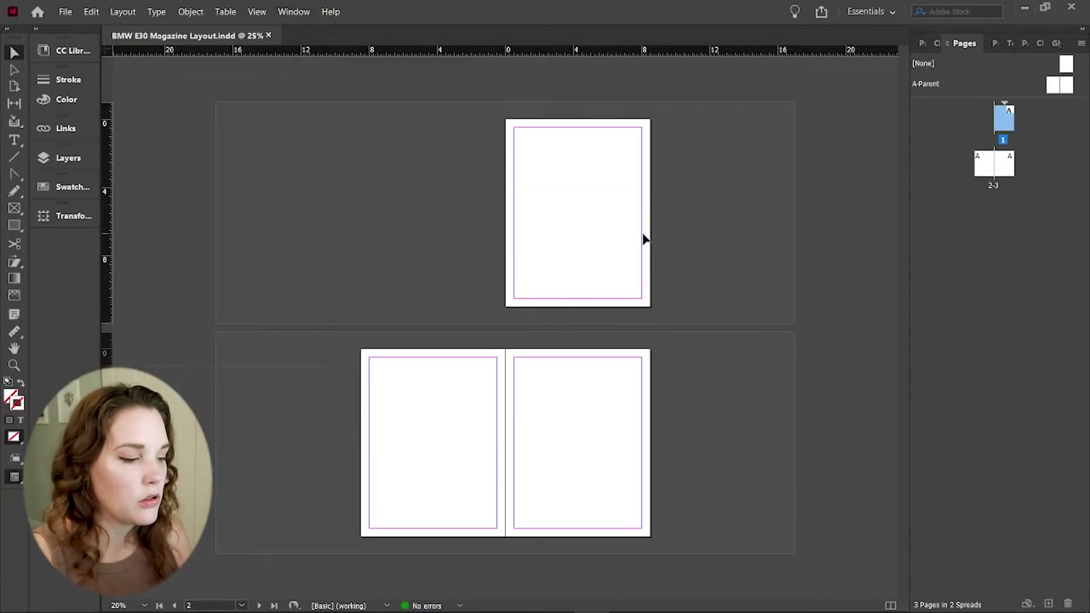
pyautogui.press('z')
pyautogui.moveTo(605, 203); pyautogui.dragTo(632, 236)
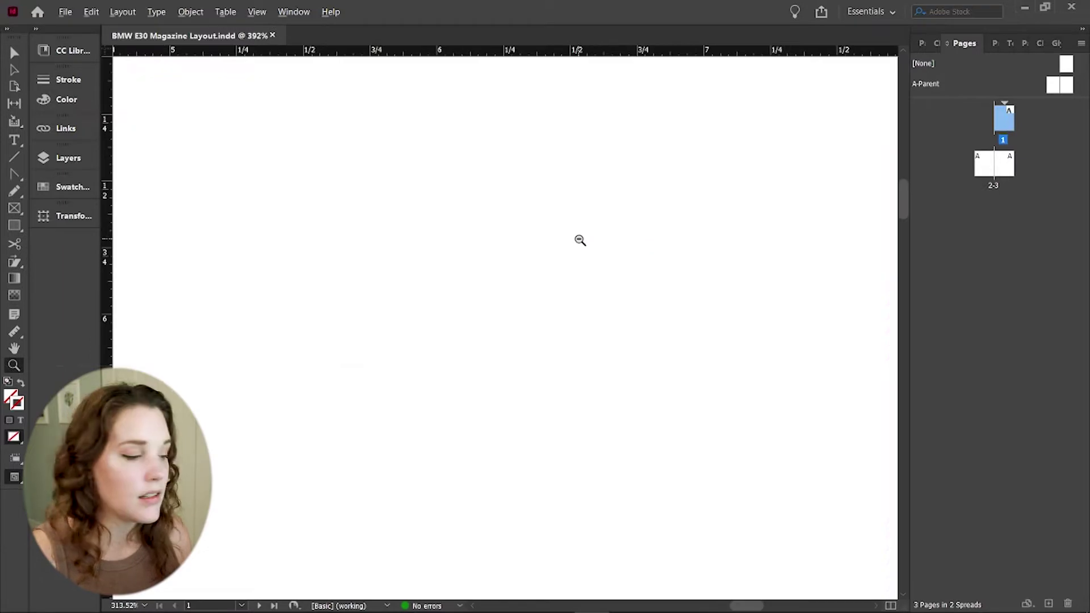
pyautogui.keyDown('alt'); pyautogui.click(580, 239); pyautogui.keyUp('alt')
pyautogui.keyDown('alt'); pyautogui.click(580, 240); pyautogui.keyUp('alt')
pyautogui.keyDown('alt'); pyautogui.click(416, 245); pyautogui.keyUp('alt')
pyautogui.keyDown('alt'); pyautogui.click(414, 246); pyautogui.keyUp('alt')
pyautogui.keyDown('alt'); pyautogui.click(414, 246); pyautogui.keyUp('alt')
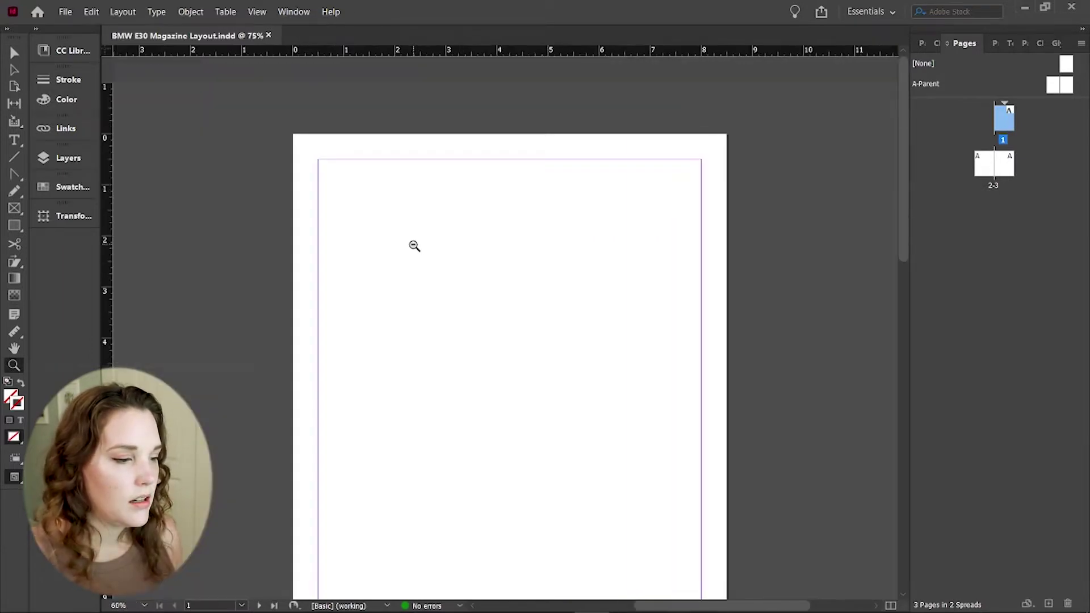
pyautogui.scroll(-3, 513, 347)
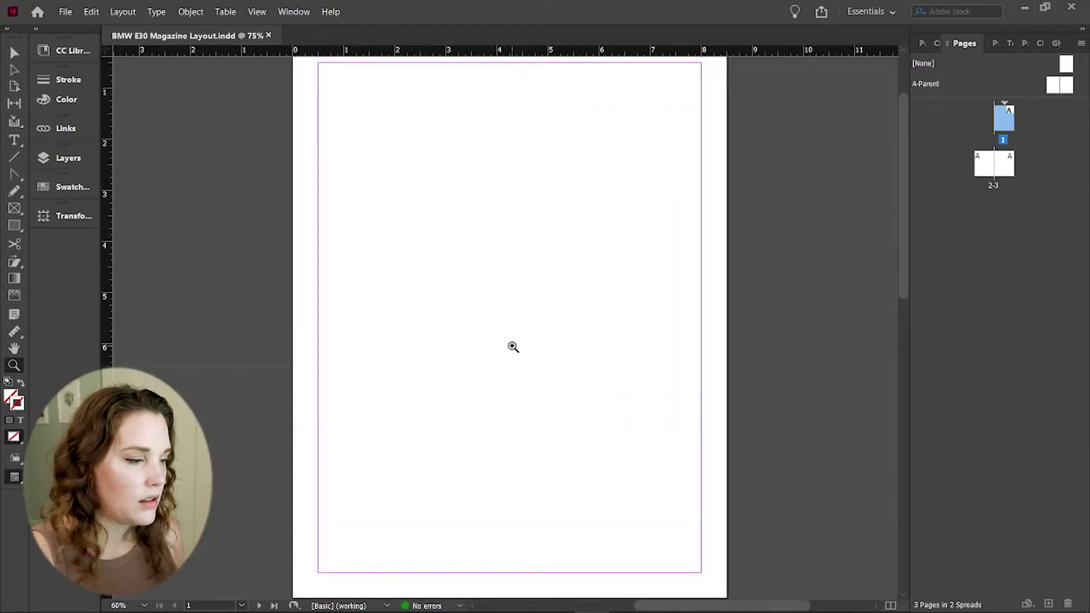
# - Return to the Selection tool and open the Layers panel showing Layer 2 and Layer 1
pyautogui.press('v')
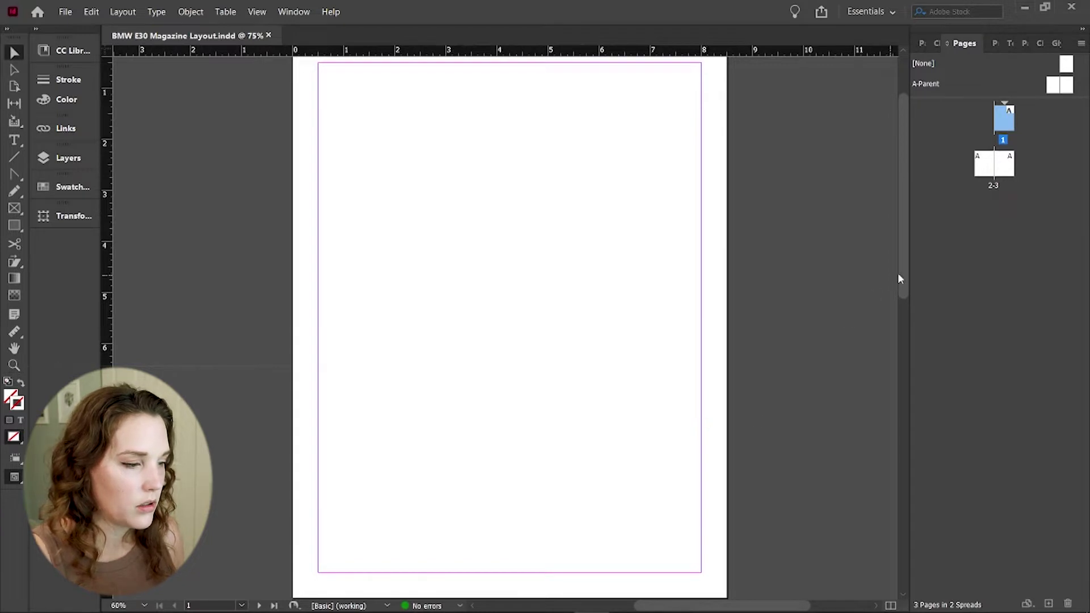
pyautogui.moveTo(906, 276); pyautogui.dragTo(903, 269)
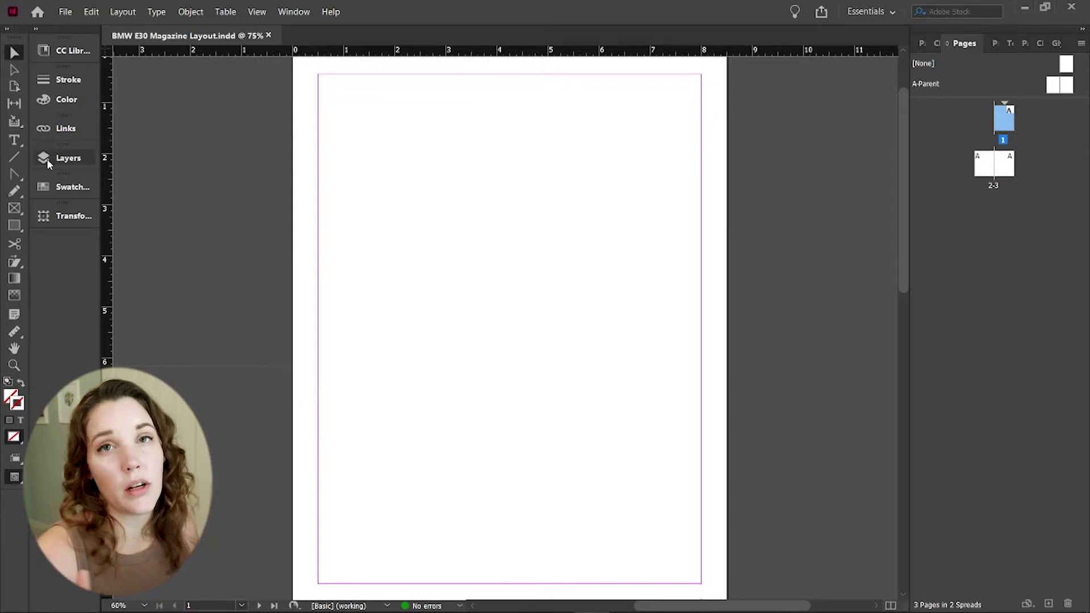
pyautogui.click(65, 158)
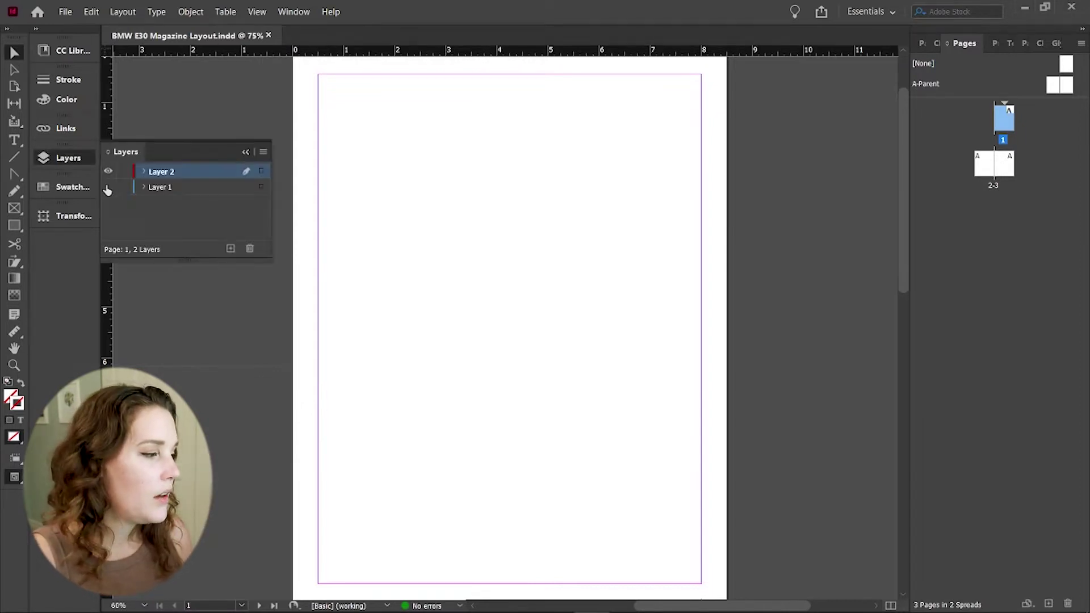
# - Make Layer 1 visible to reveal the pink BMW E30 artwork, then collapse the Layers panel
pyautogui.click(108, 187)
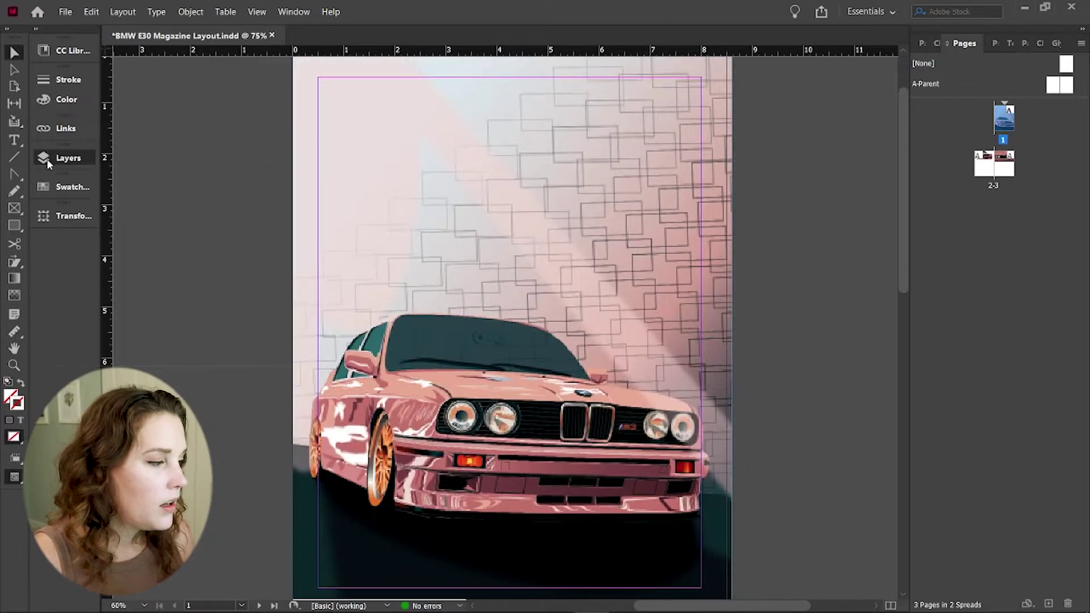
pyautogui.click(511, 328)
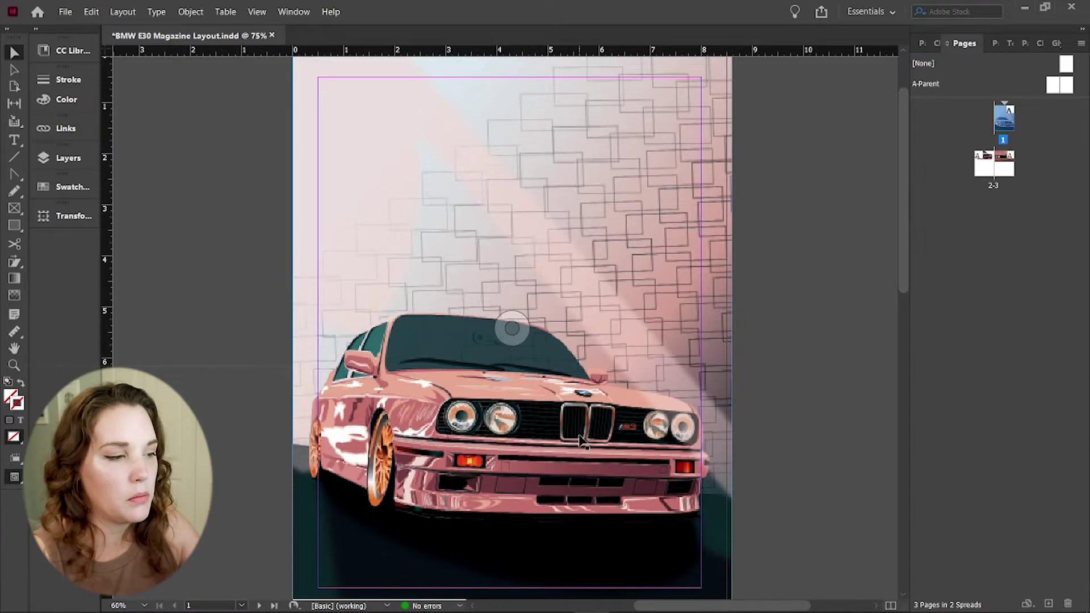
pyautogui.scroll(-1, 562, 491)
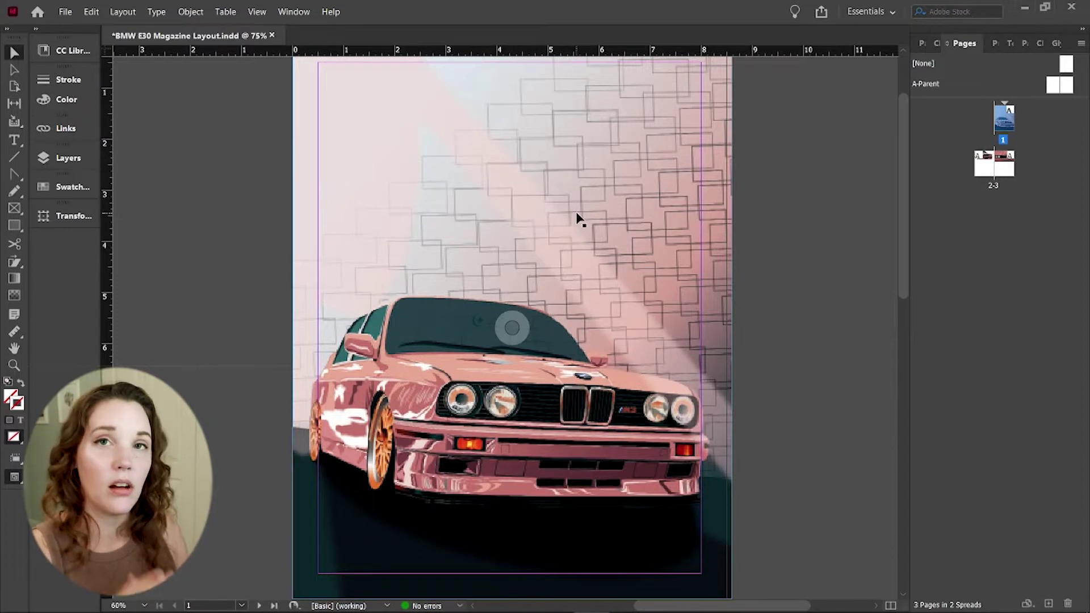
pyautogui.press('t')
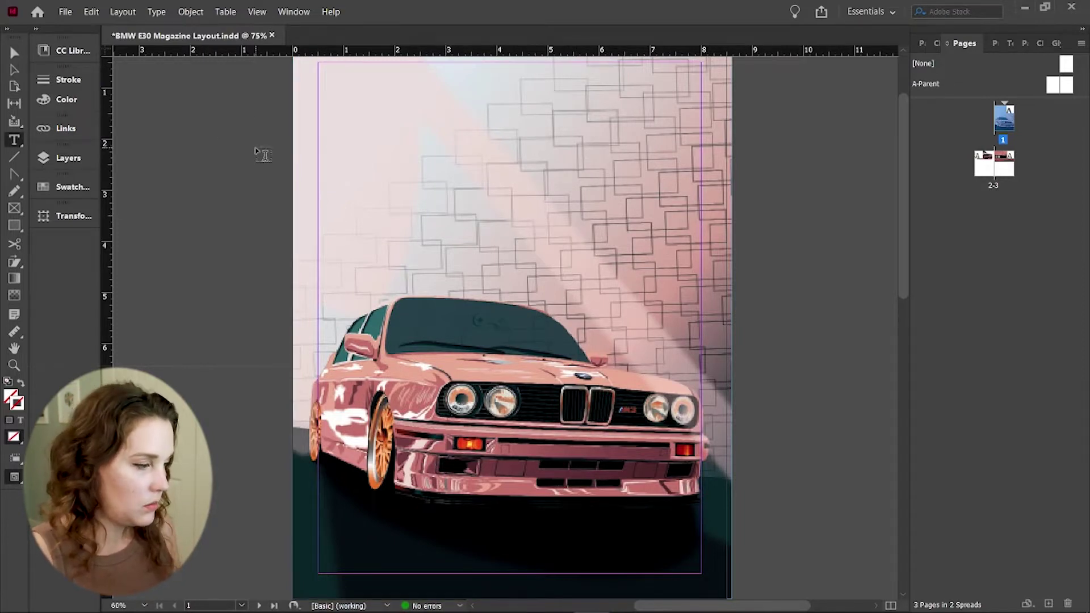
# - Create a 'BMW' text frame, scale it to about twice its size, and place it atop the cover
pyautogui.moveTo(184, 165); pyautogui.dragTo(332, 243)
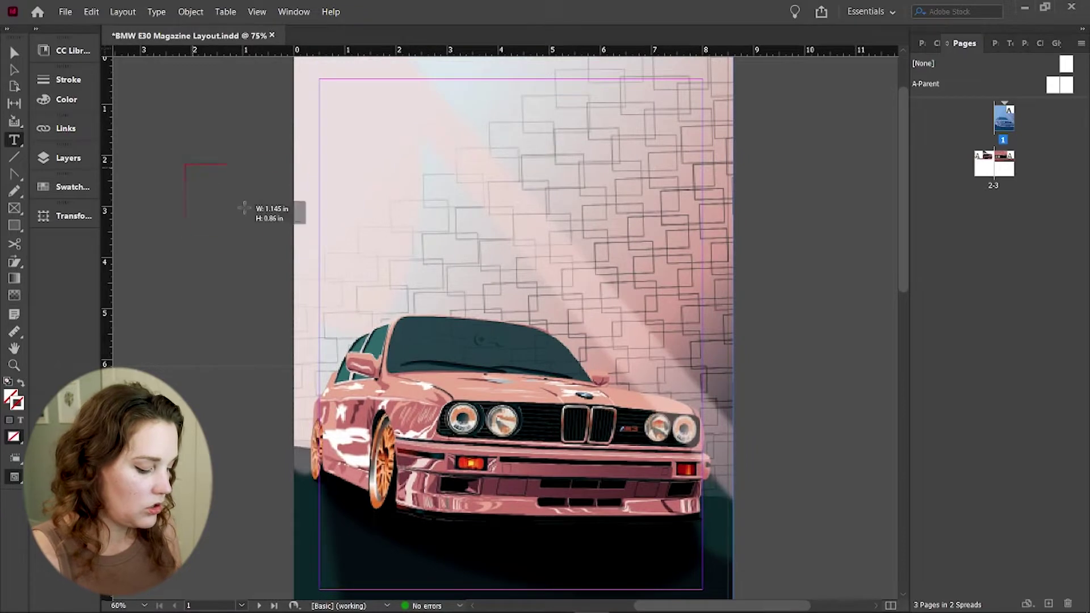
pyautogui.write('BMW')
pyautogui.click(17, 56)
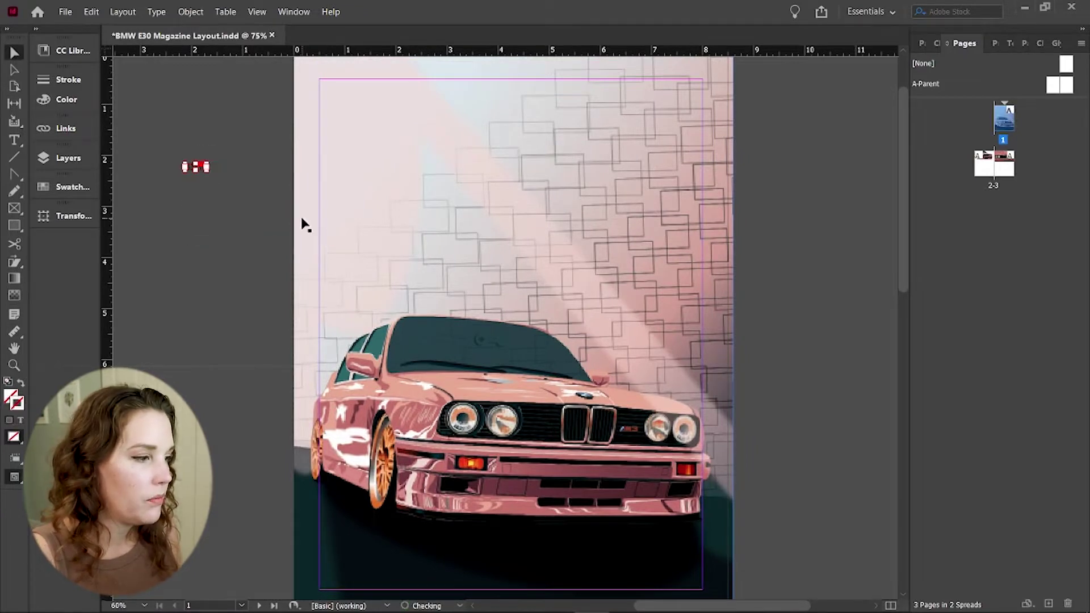
pyautogui.moveTo(332, 243)
pyautogui.mouseDown()
pyautogui.moveTo(301, 248)
pyautogui.moveTo(329, 250)
pyautogui.mouseUp()
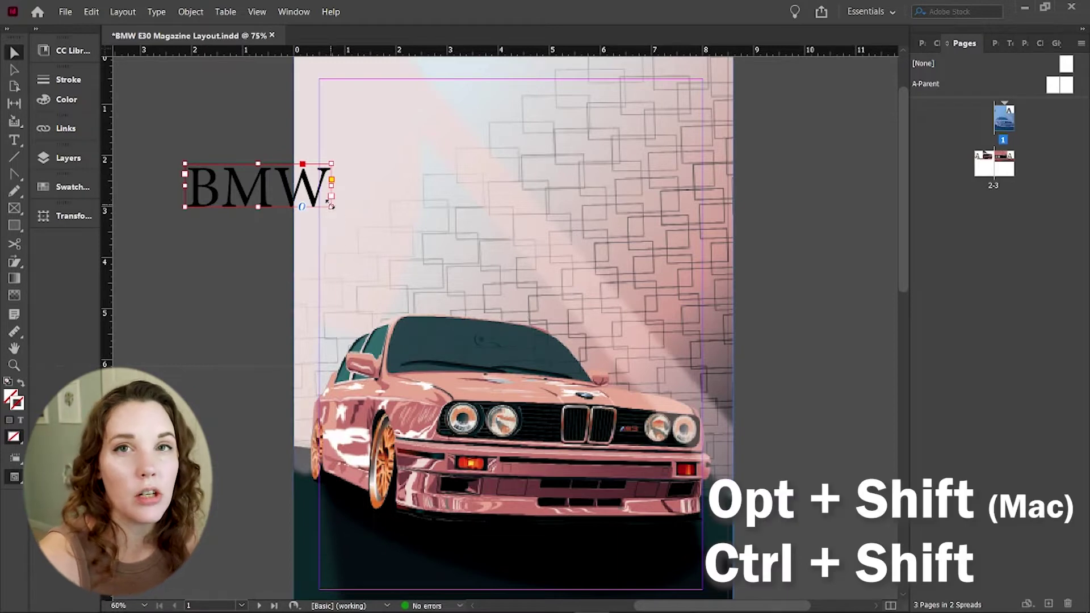
pyautogui.moveTo(331, 206); pyautogui.dragTo(469, 247)
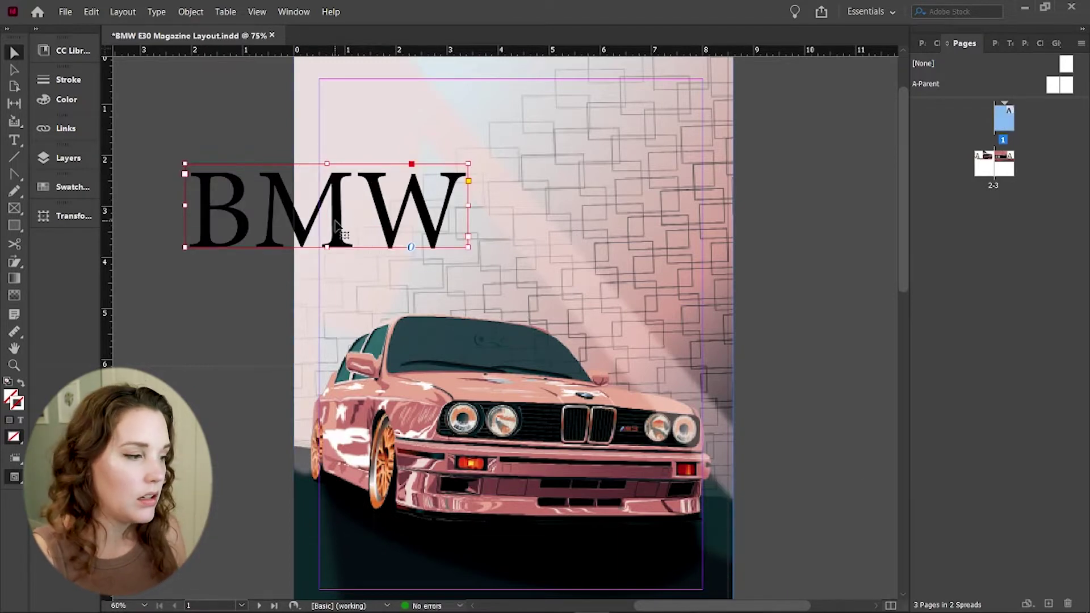
pyautogui.moveTo(471, 195); pyautogui.dragTo(490, 160)
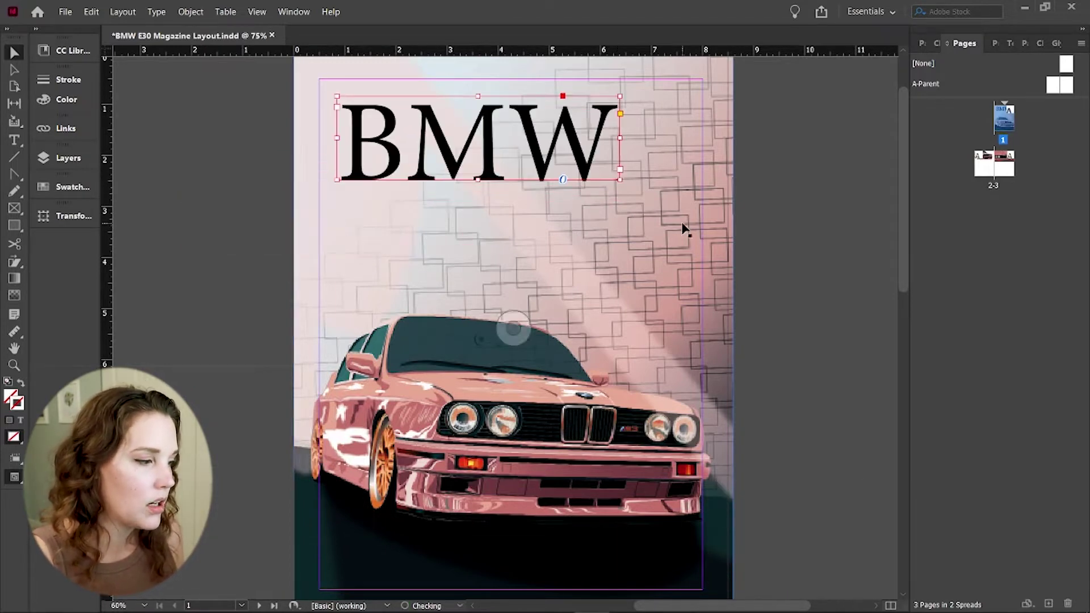
# - Set the BMW headline font to Franklin Gothic Heavy, filtering the font list to Sans Serif
pyautogui.click(934, 45)
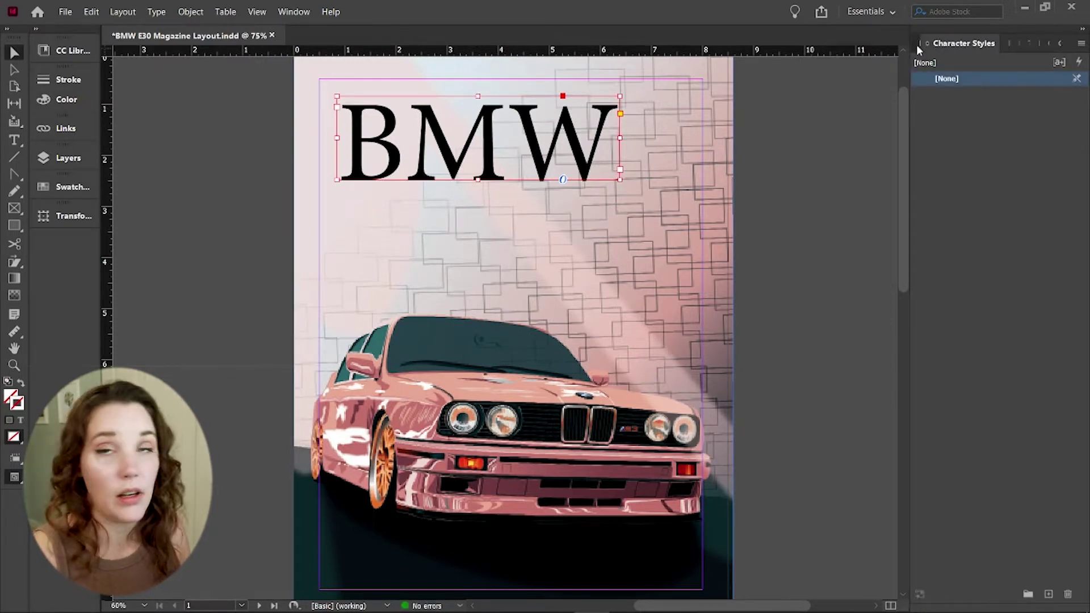
pyautogui.click(961, 44)
pyautogui.click(960, 42)
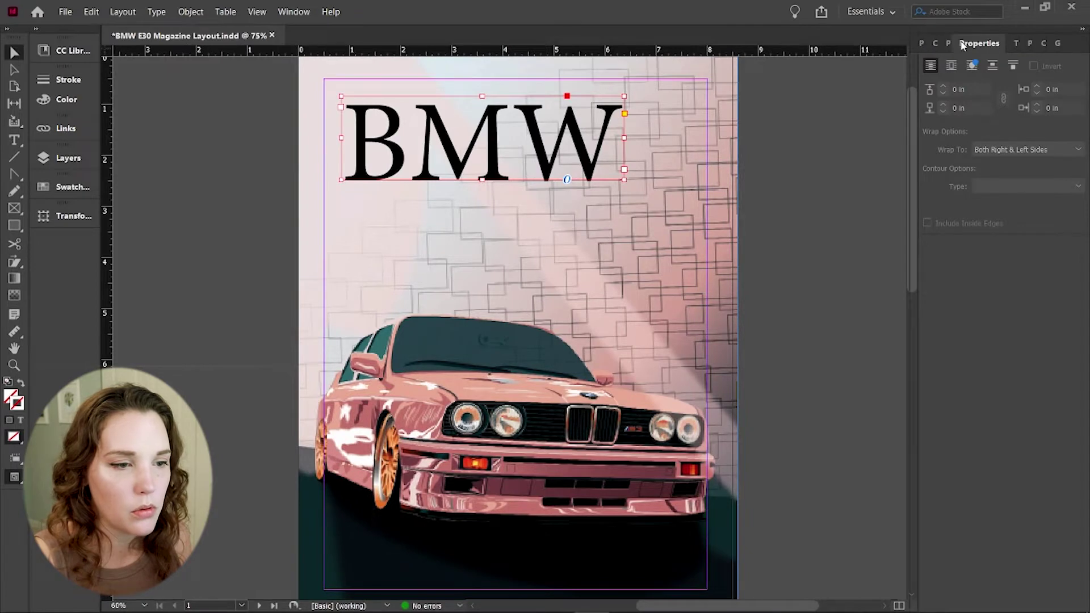
pyautogui.click(1066, 395)
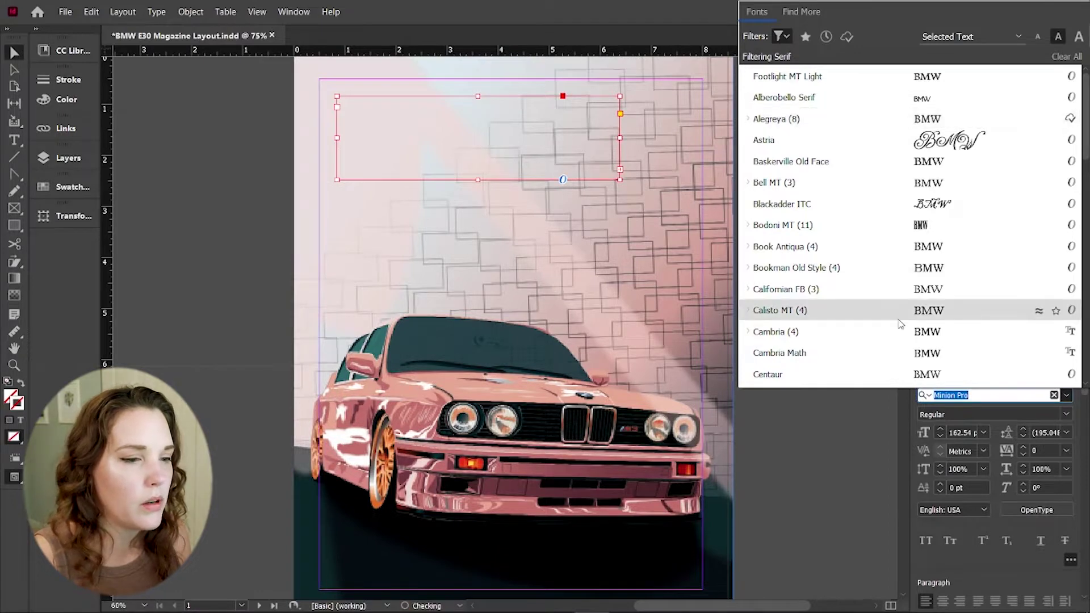
pyautogui.scroll(-5, 869, 284)
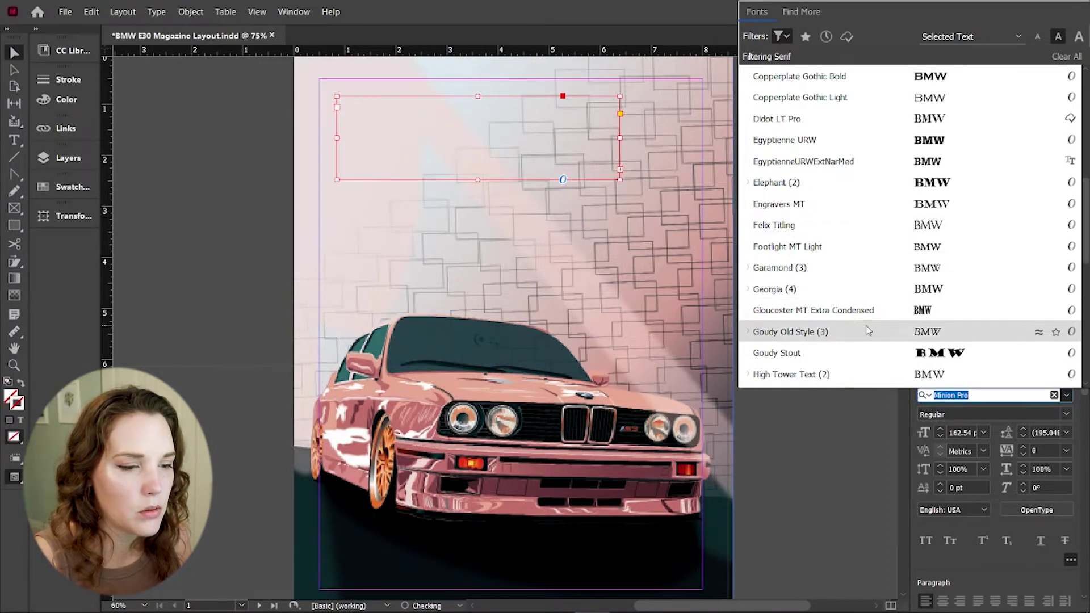
pyautogui.scroll(-3, 908, 249)
pyautogui.scroll(-3, 918, 249)
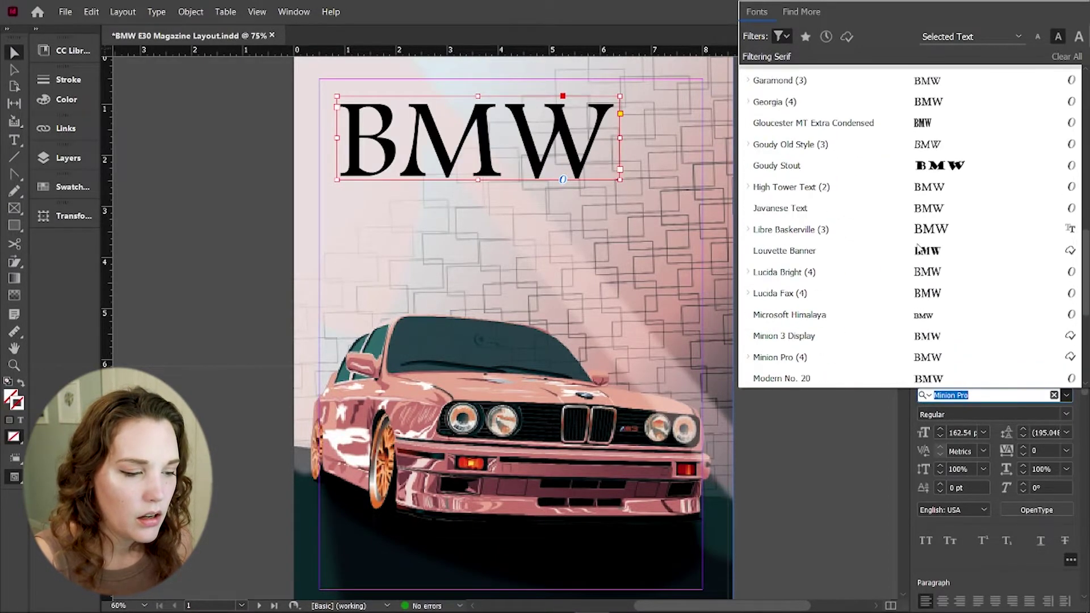
pyautogui.click(782, 35)
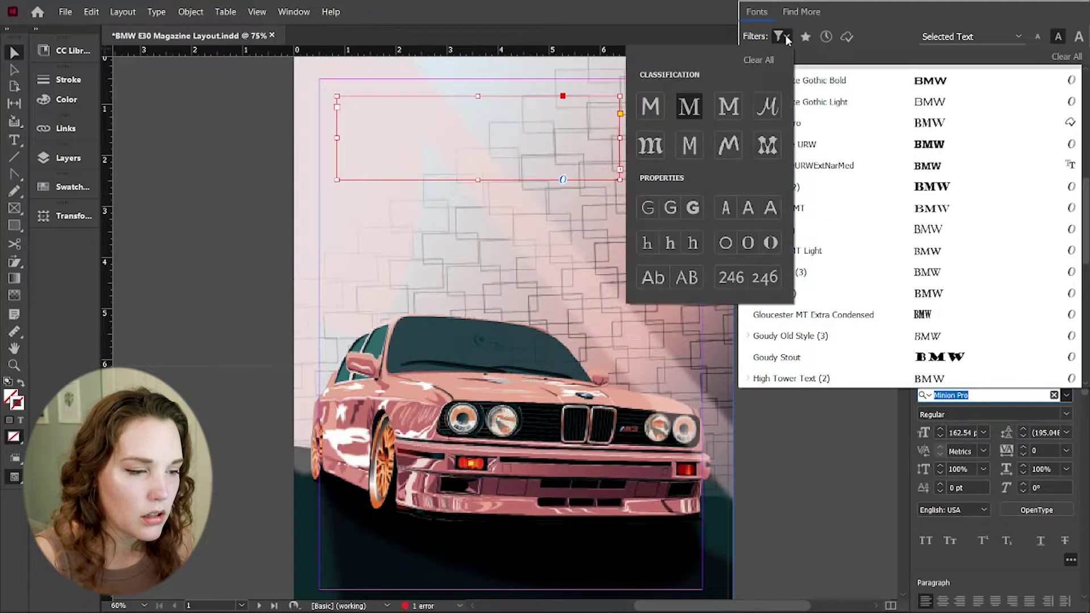
pyautogui.click(691, 107)
pyautogui.click(801, 311)
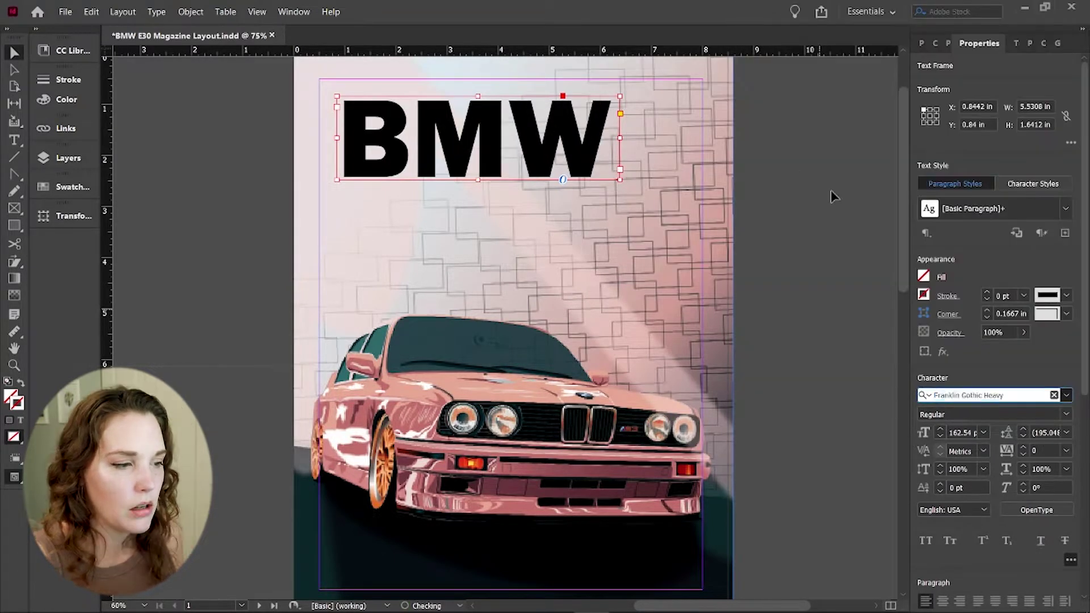
# - Select the BMW text, then leave text editing and deselect the headline
pyautogui.doubleClick(591, 175)
pyautogui.moveTo(592, 175); pyautogui.dragTo(67, 192)
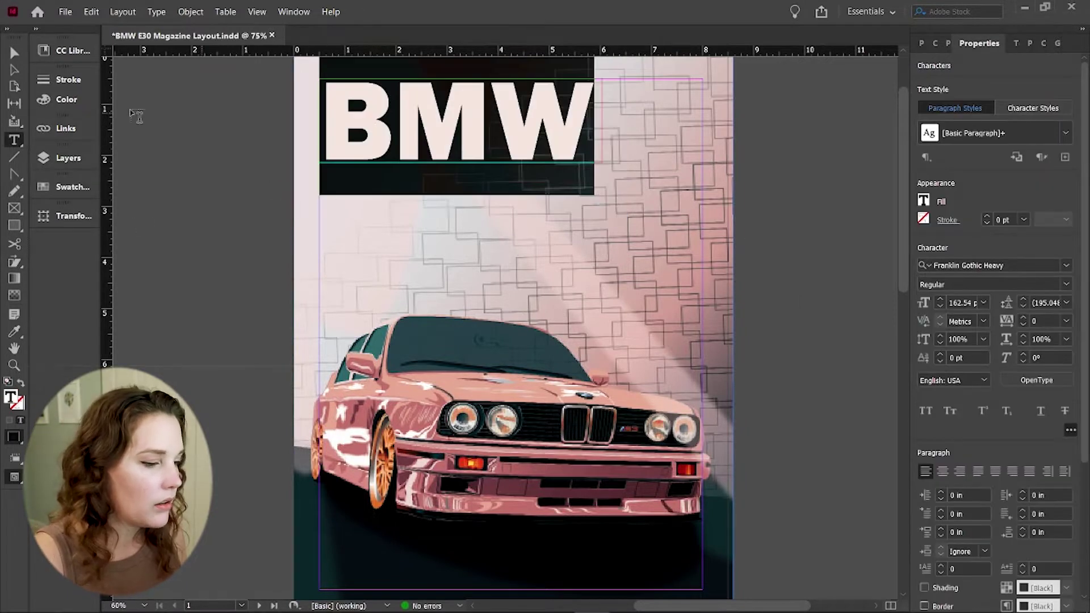
pyautogui.press('Escape')
pyautogui.click(187, 212)
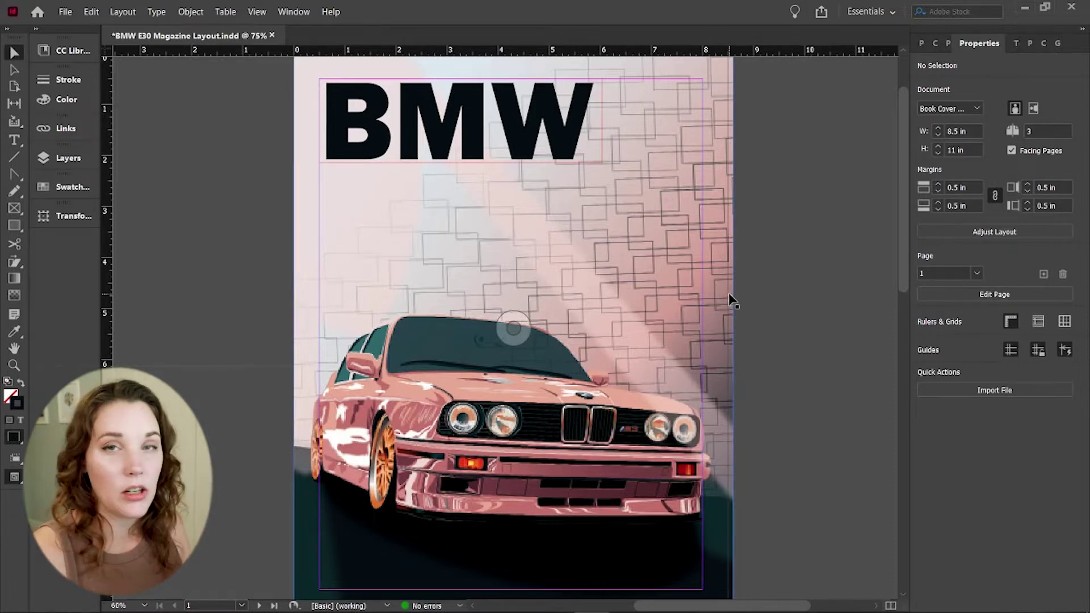
# - Zoom out to bring the cover and the next spread into view
pyautogui.scroll(-2, 527, 381)
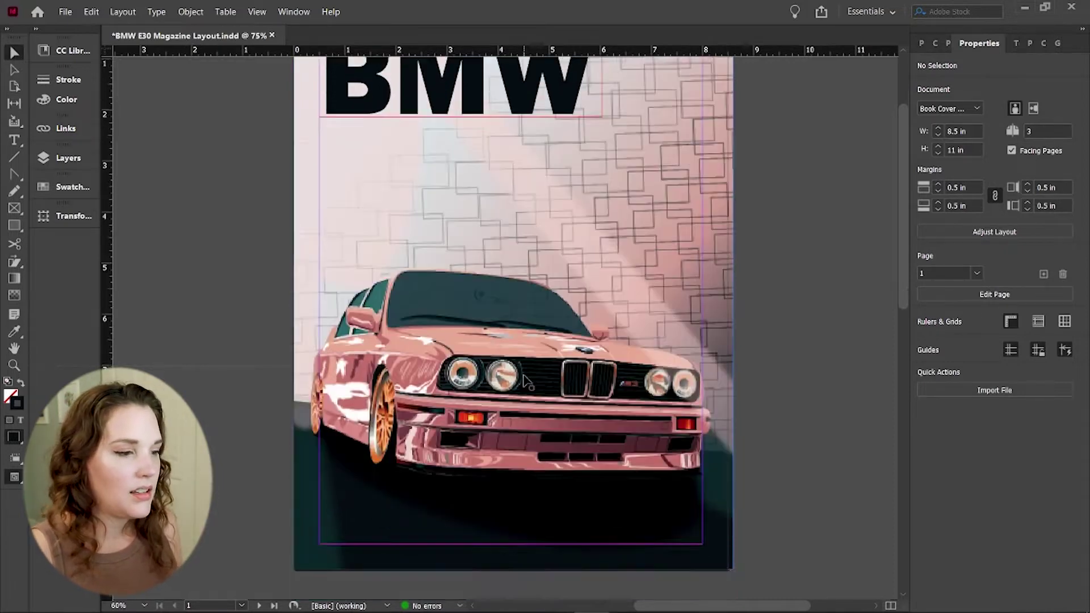
pyautogui.scroll(3, 527, 381)
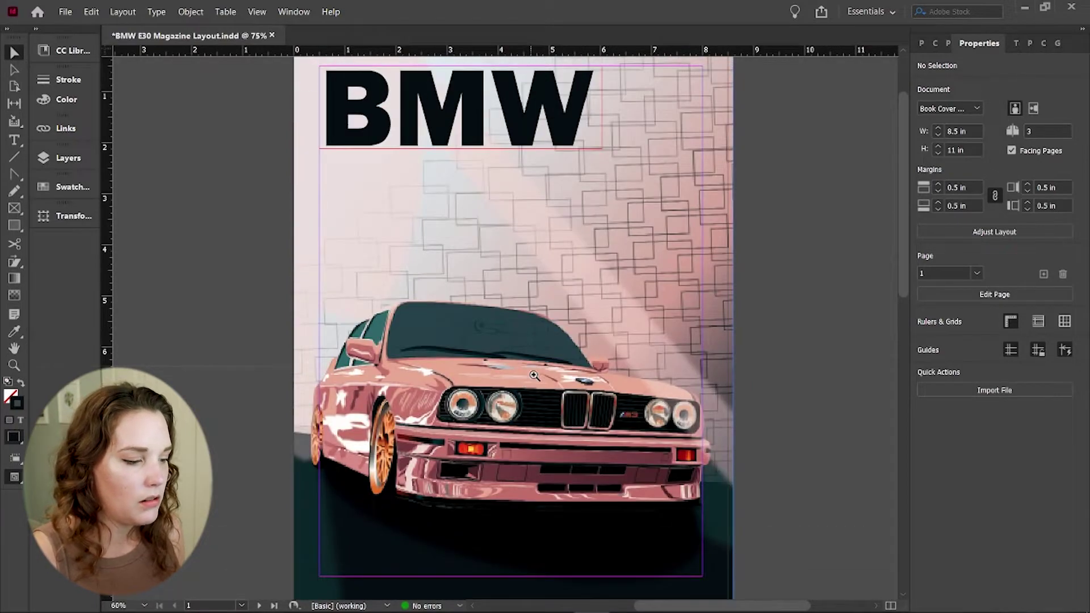
pyautogui.press('z')
pyautogui.keyDown('alt'); pyautogui.click(531, 364); pyautogui.keyUp('alt')
pyautogui.press('v')
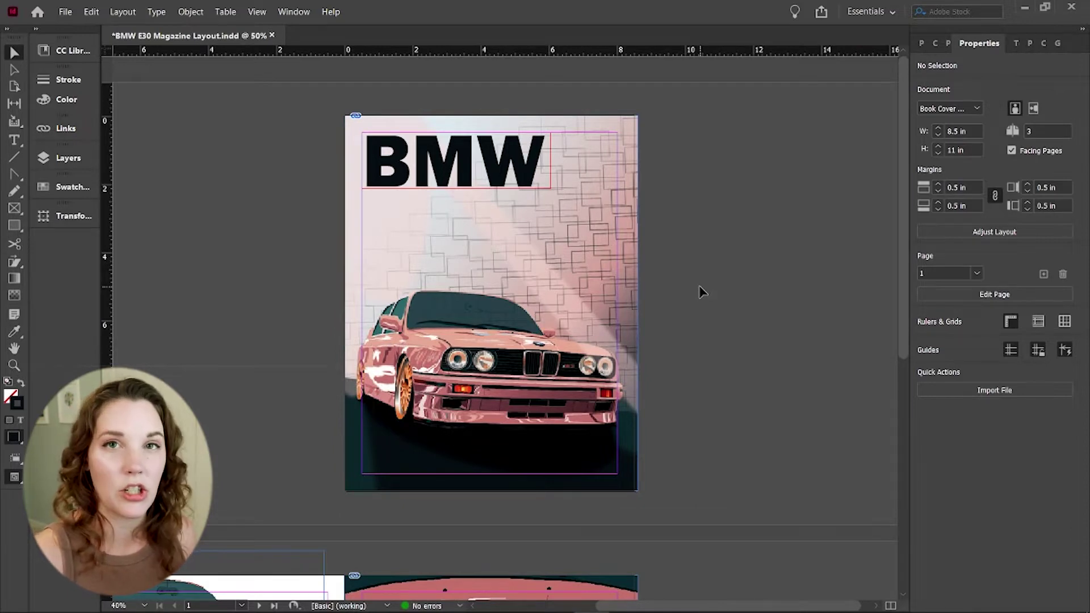
pyautogui.click(491, 303)
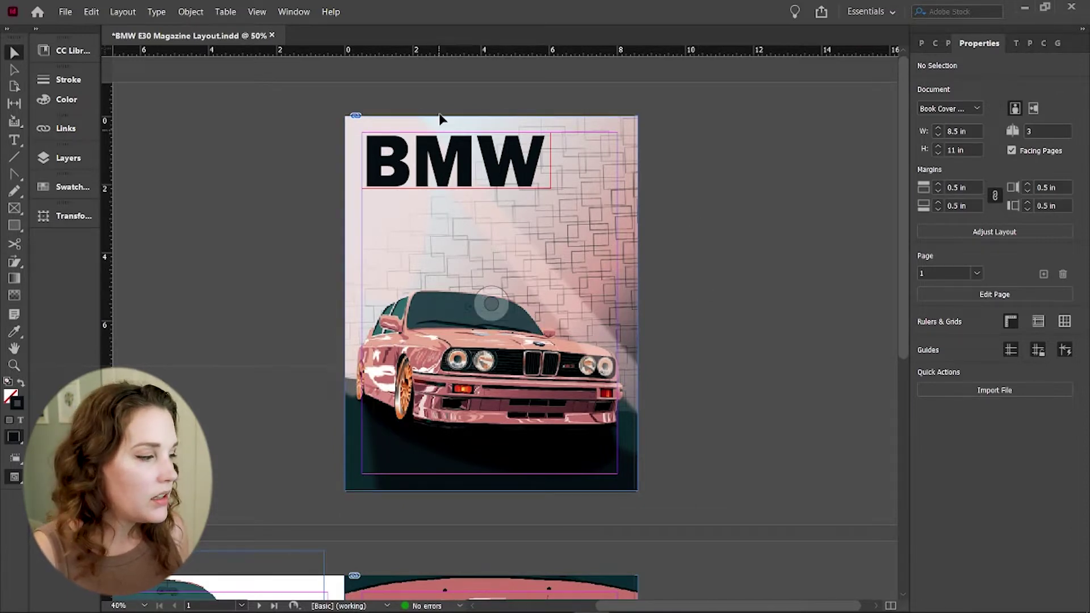
# - Draw a text frame below the BMW headline and fill it with placeholder text
pyautogui.press('t')
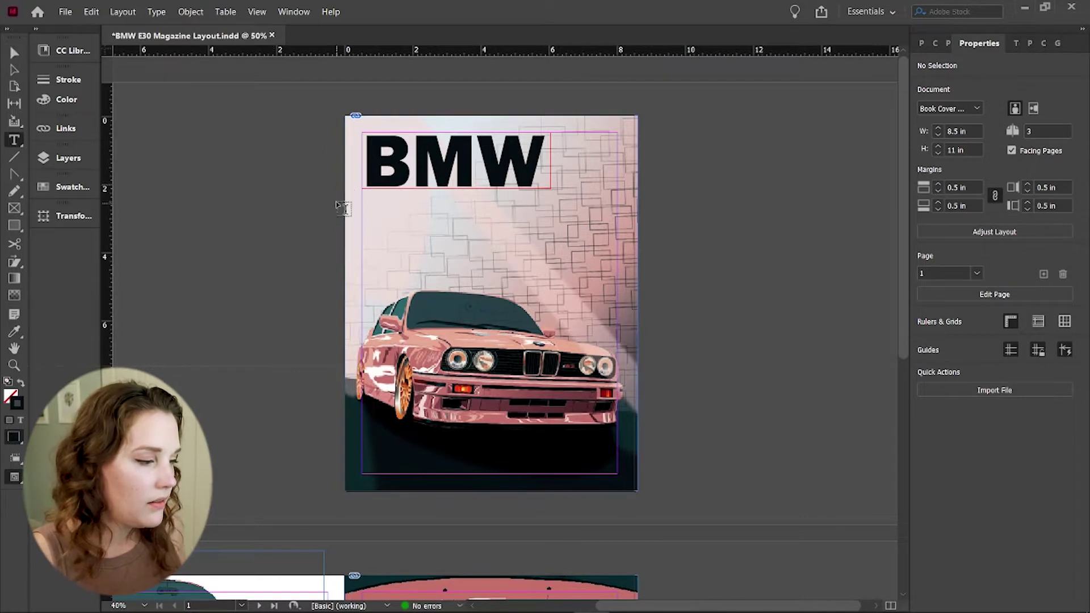
pyautogui.moveTo(383, 205); pyautogui.dragTo(556, 217)
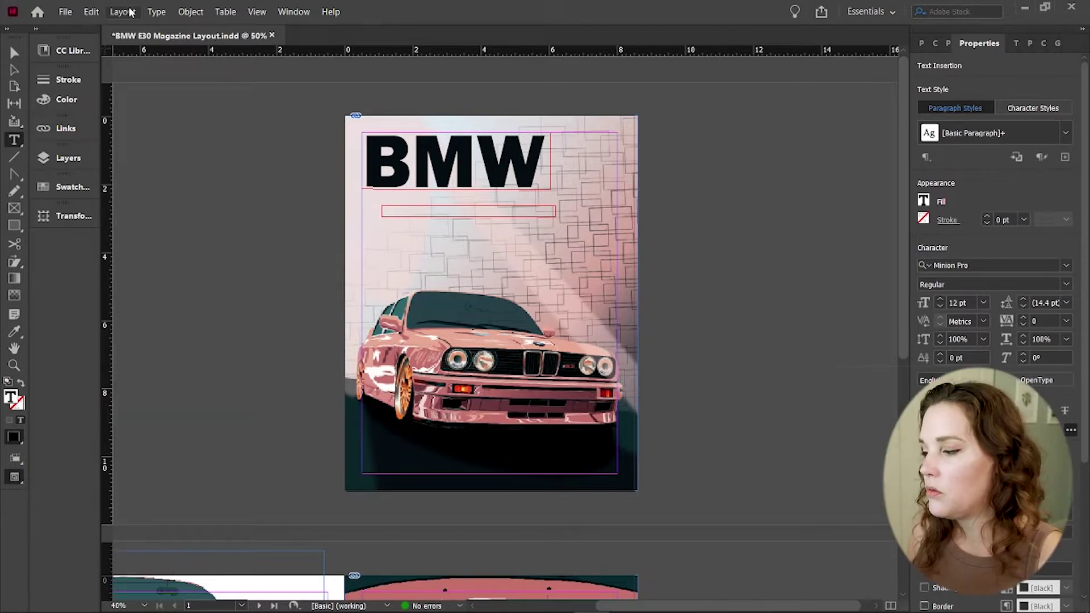
pyautogui.click(156, 14)
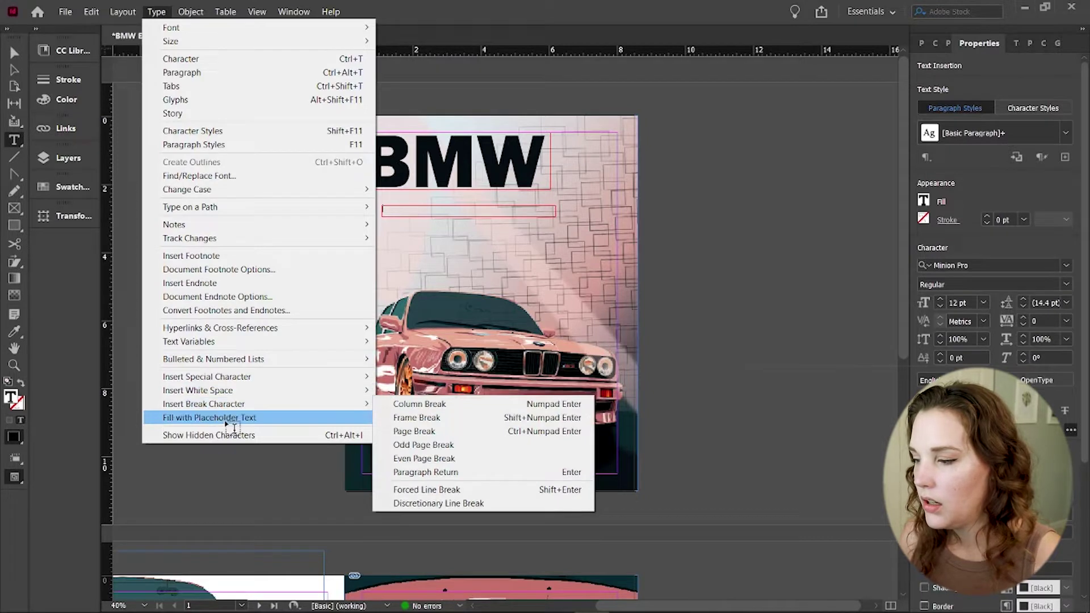
pyautogui.click(234, 418)
pyautogui.press('Escape')
pyautogui.click(491, 304)
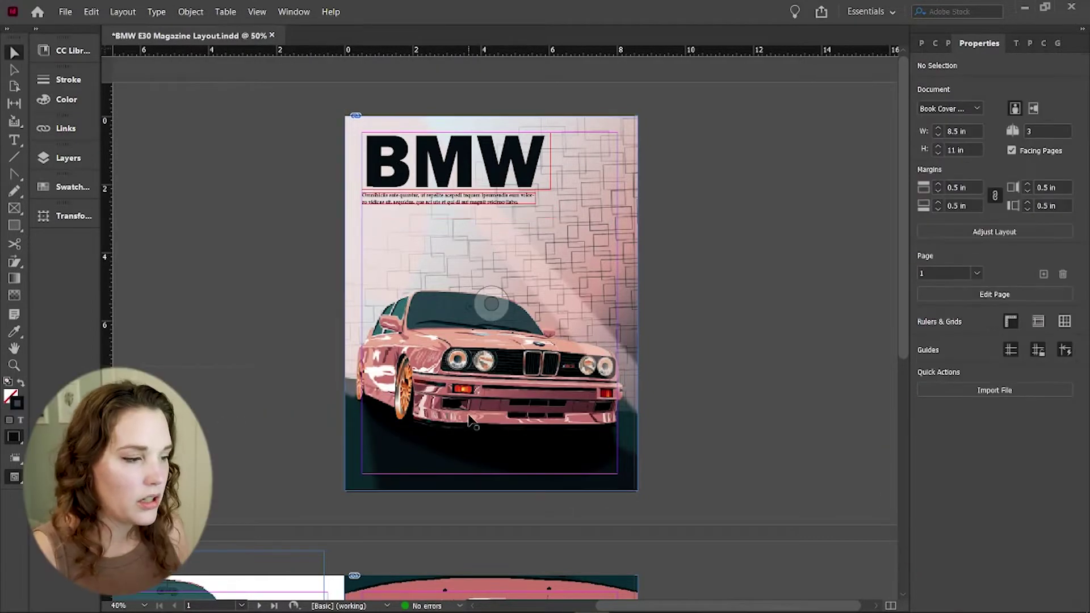
# - Toggle Screen Mode between Preview and Normal, finishing in Preview
pyautogui.click(257, 12)
pyautogui.moveTo(437, 202)
pyautogui.click(523, 211)
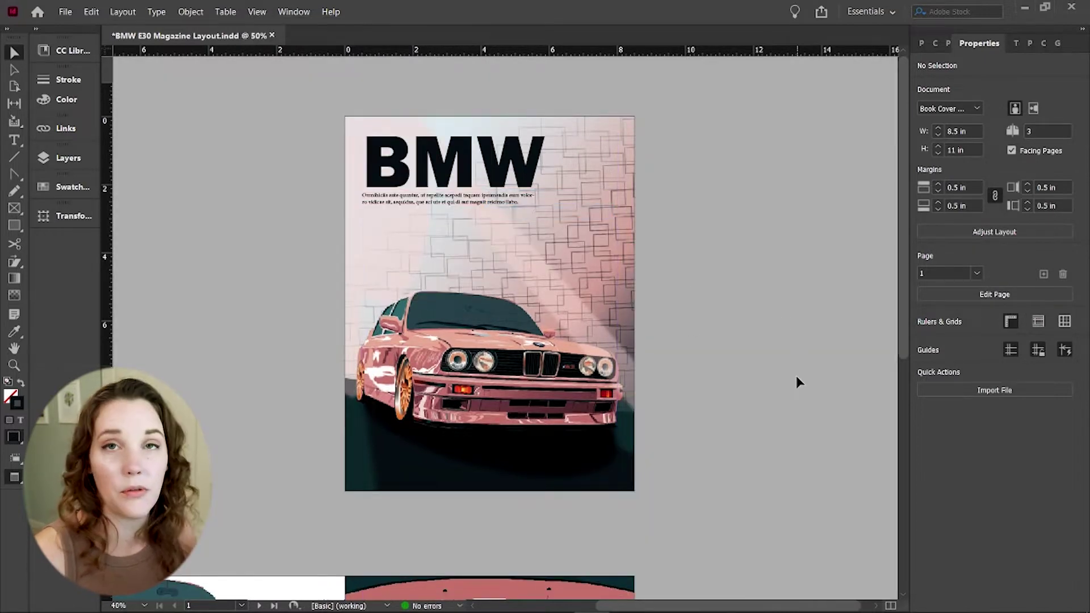
pyautogui.click(258, 12)
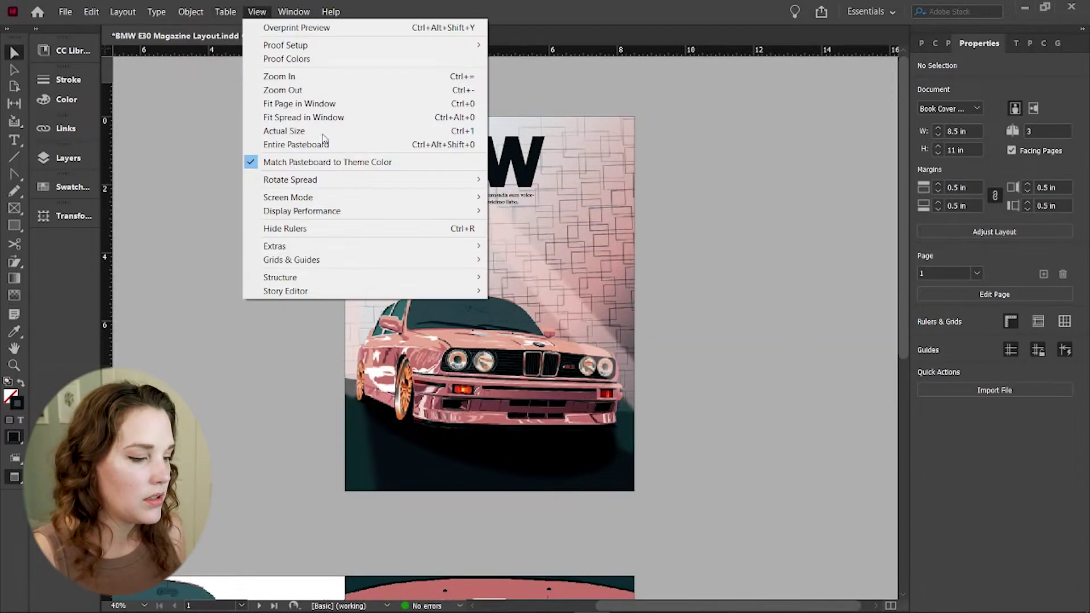
pyautogui.moveTo(348, 210)
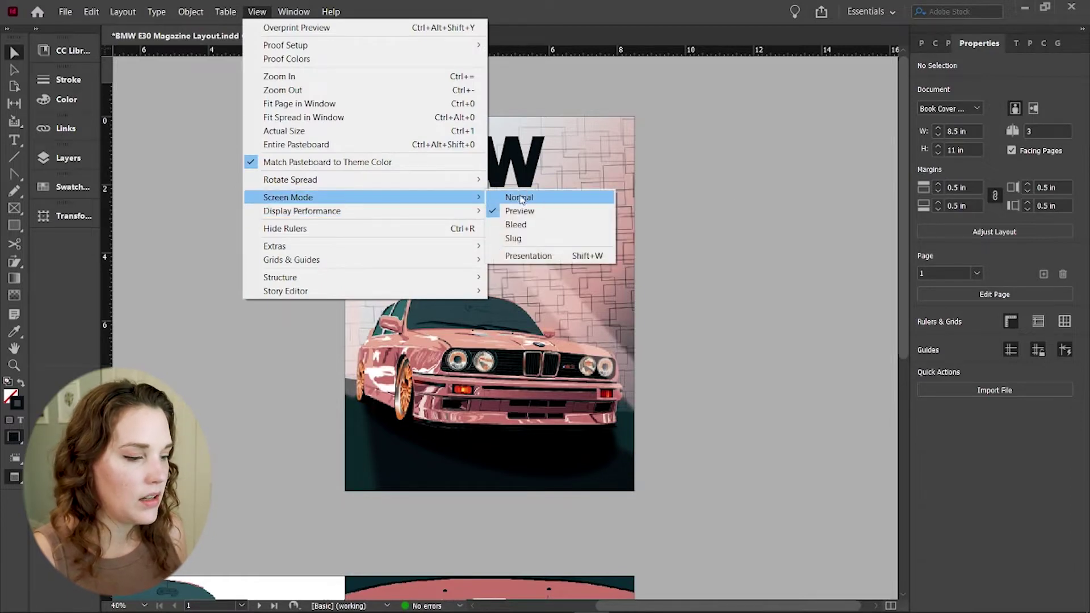
pyautogui.click(519, 198)
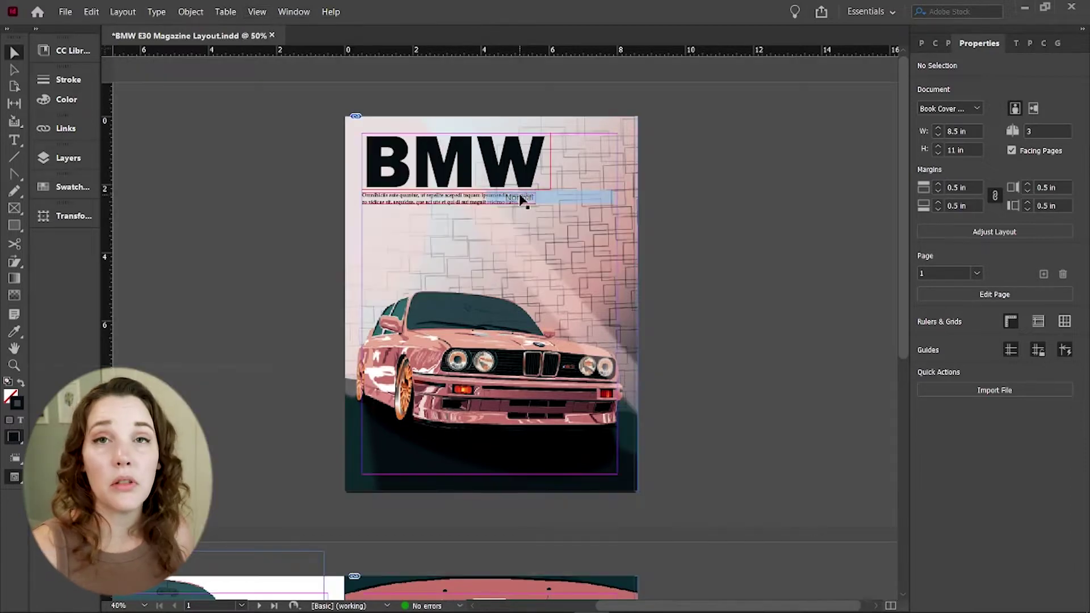
pyautogui.press('w')
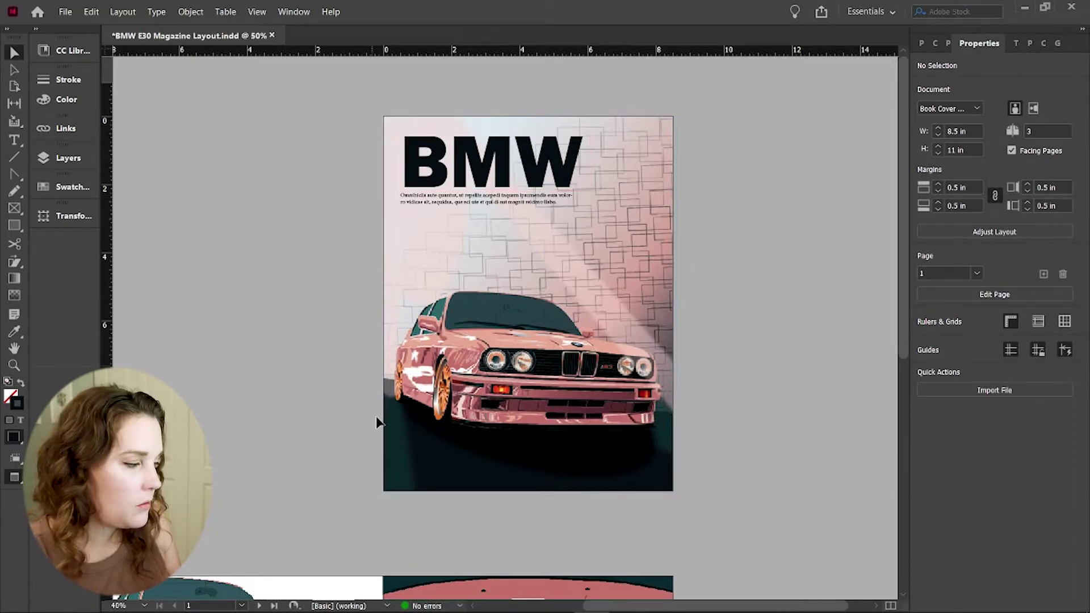
# - Sample dark teal from the car artwork with the Eyedropper and apply it to the BMW headline
pyautogui.press('i')
pyautogui.click(398, 461)
pyautogui.click(69, 187)
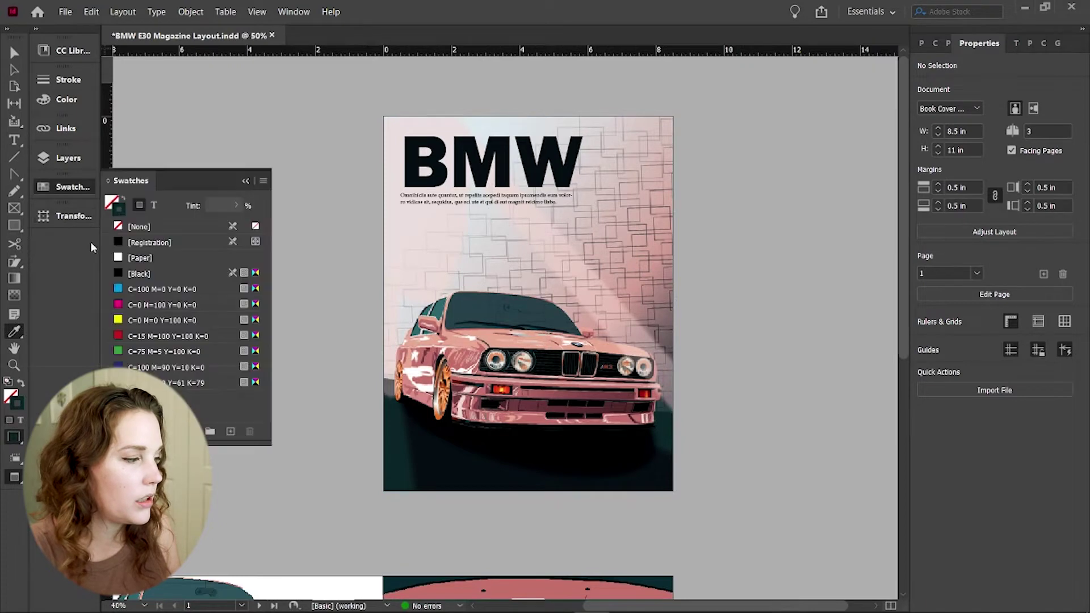
pyautogui.press('v')
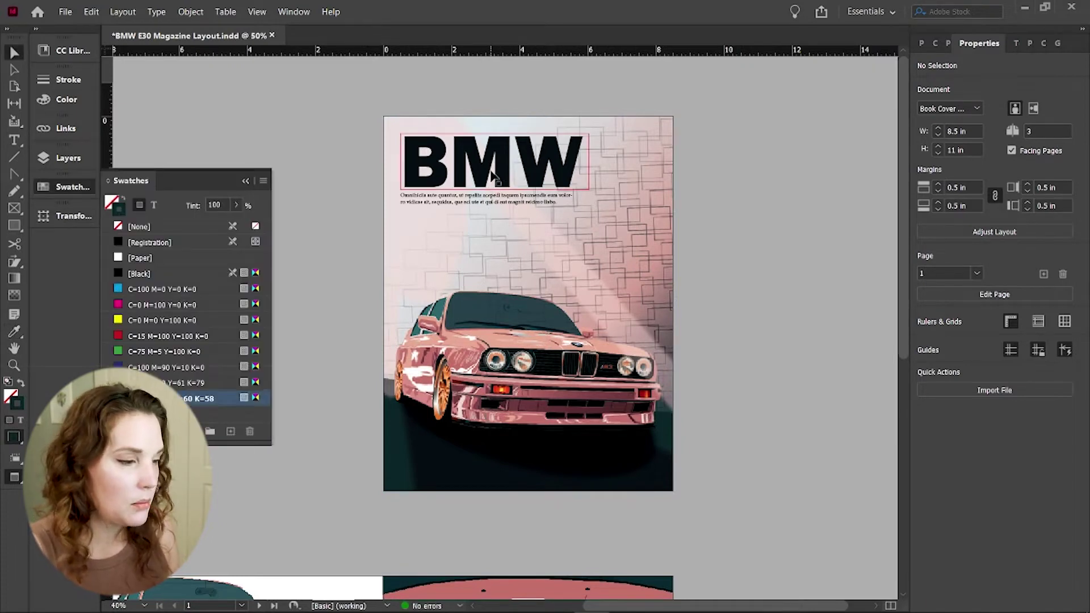
pyautogui.click(491, 180)
pyautogui.doubleClick(492, 180)
pyautogui.hotkey('ctrl', 'a')
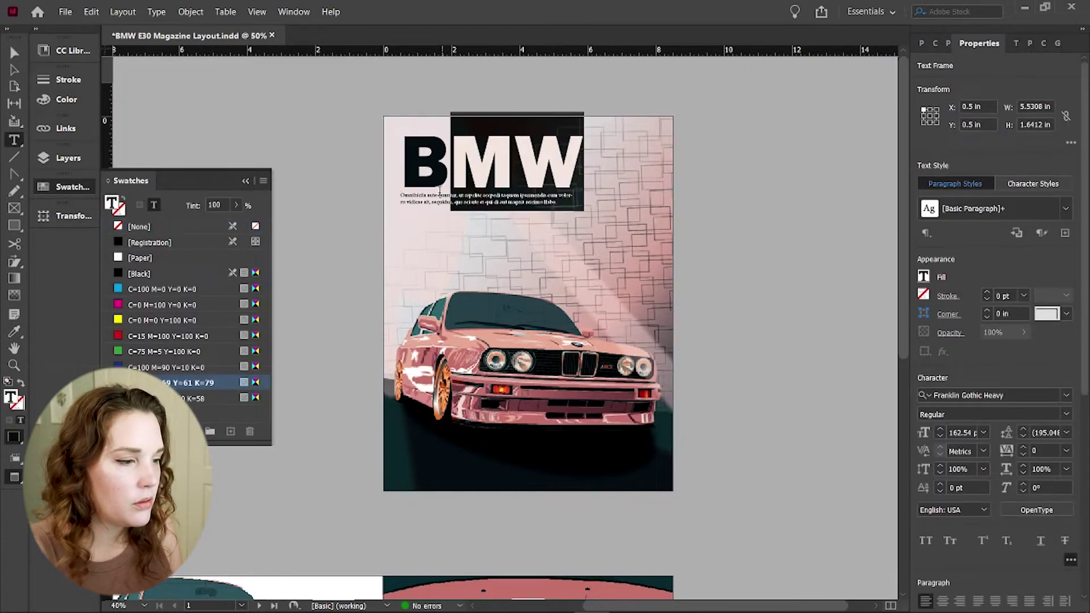
pyautogui.click(204, 398)
pyautogui.click(14, 53)
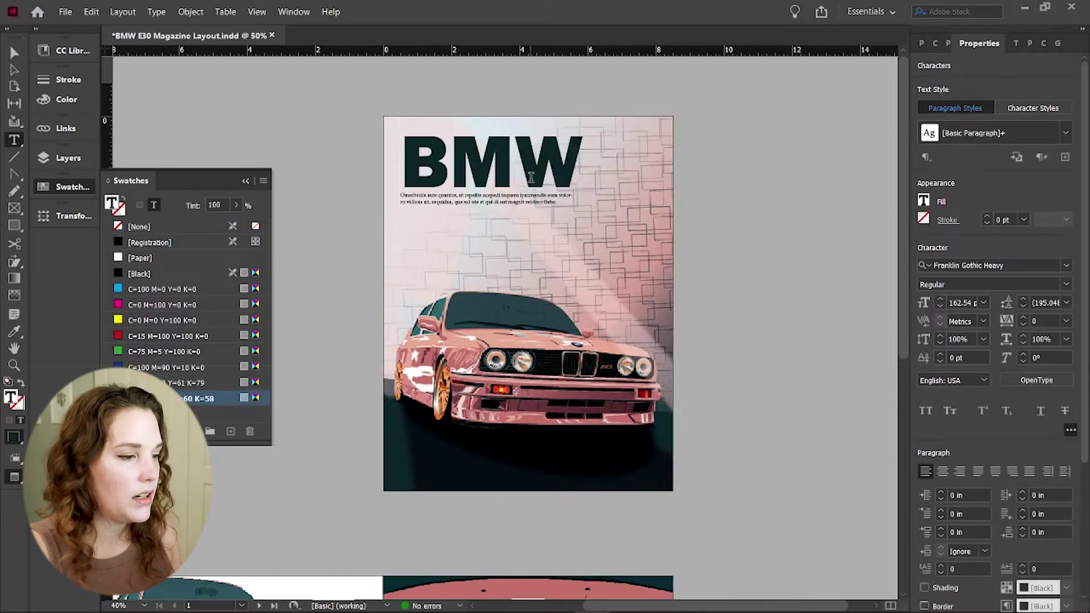
pyautogui.click(140, 87)
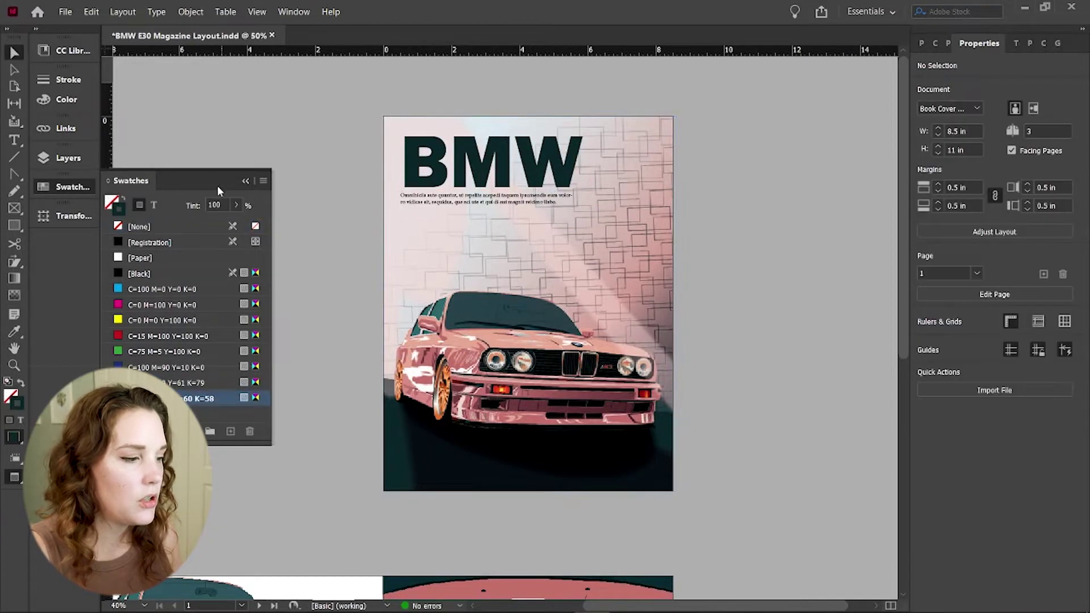
pyautogui.click(247, 182)
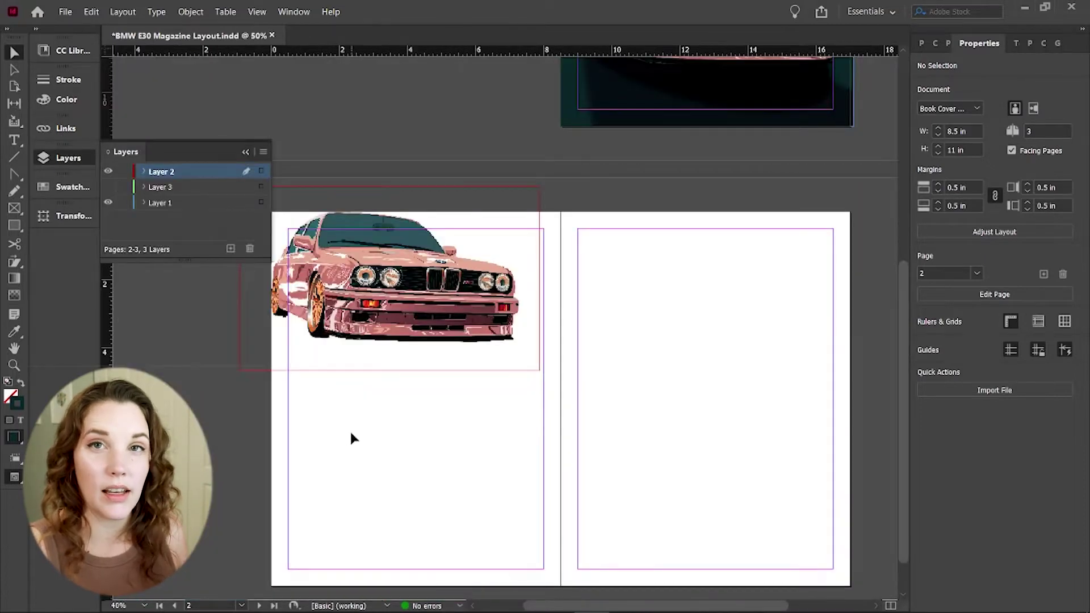
# - Scroll to the pages 2–3 spread, zoom in on the car and back out, and collapse the Layers panel
pyautogui.hscroll(-3, 353, 439)
pyautogui.press('z')
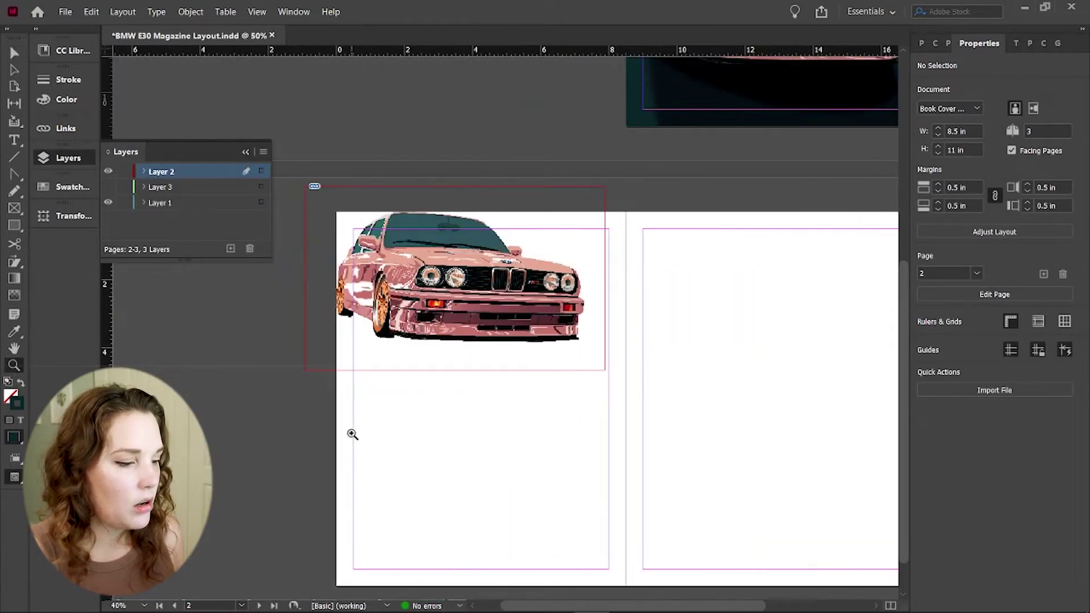
pyautogui.click(603, 370)
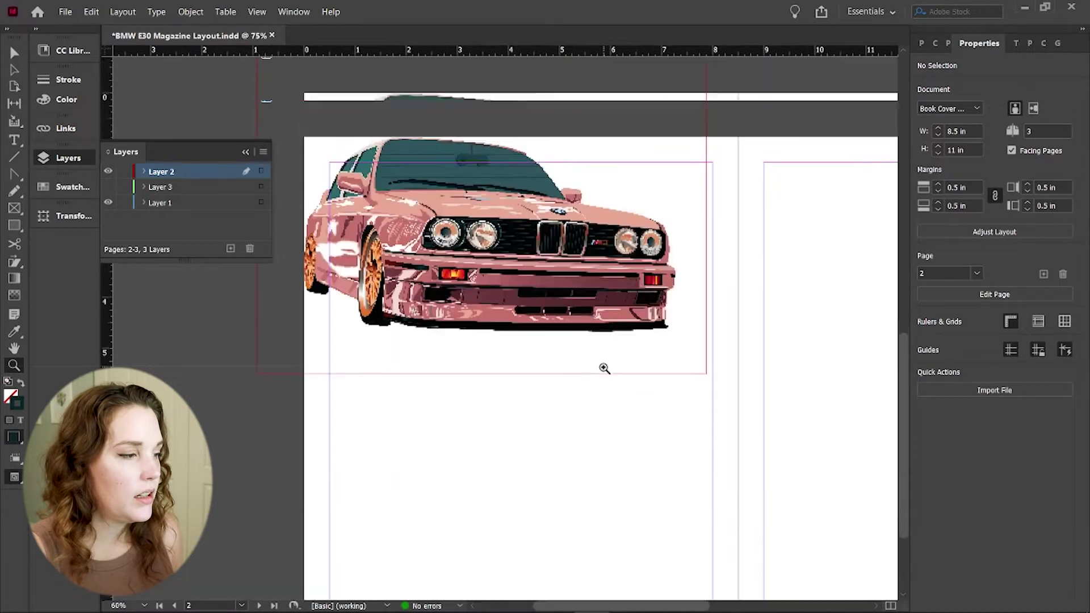
pyautogui.keyDown('alt'); pyautogui.click(603, 370); pyautogui.keyUp('alt')
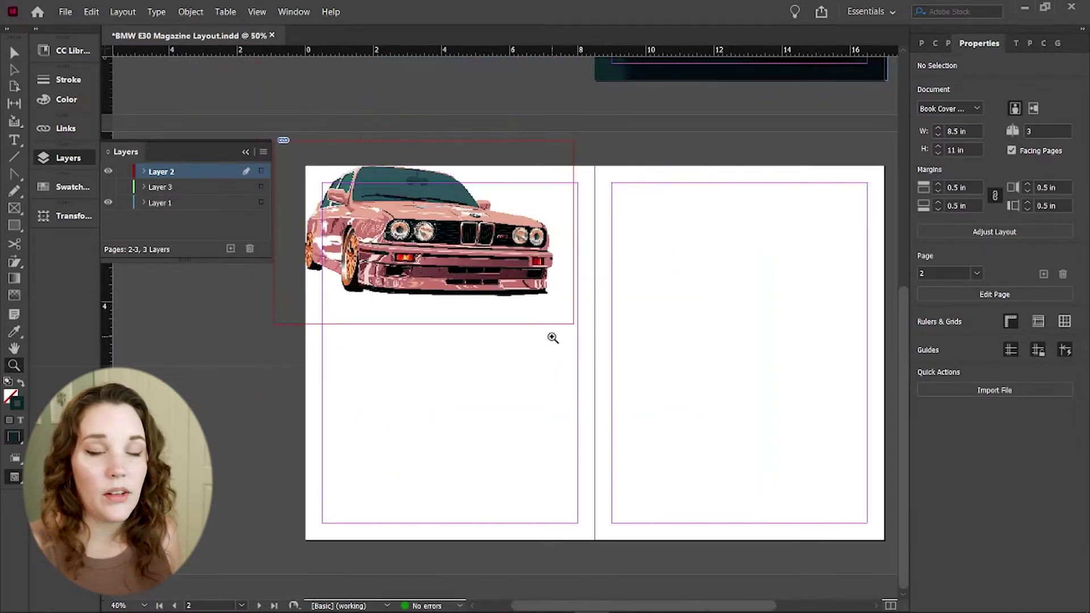
pyautogui.press('v')
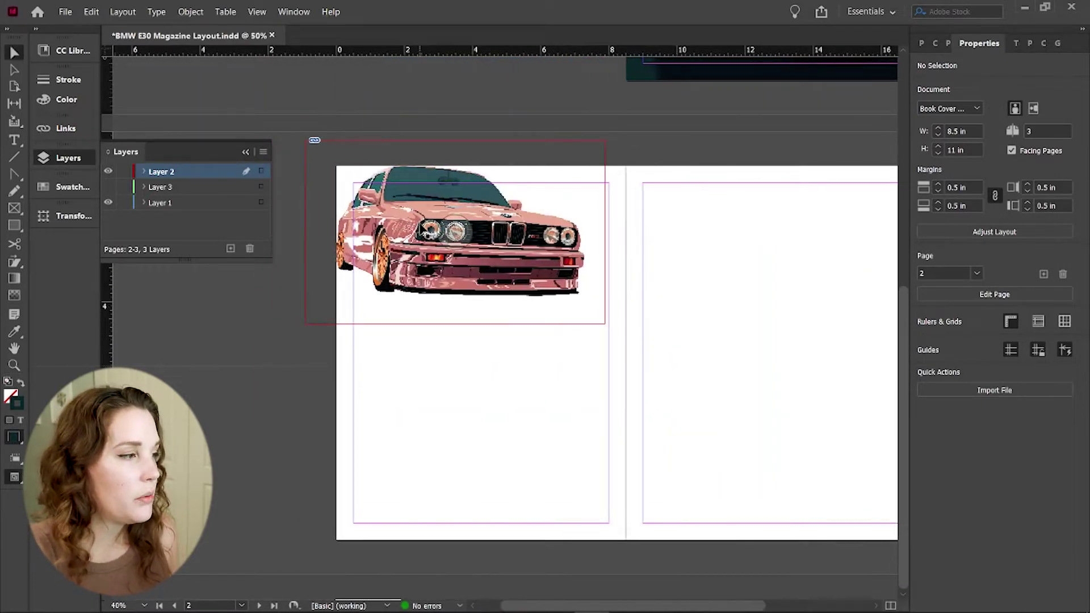
pyautogui.click(246, 151)
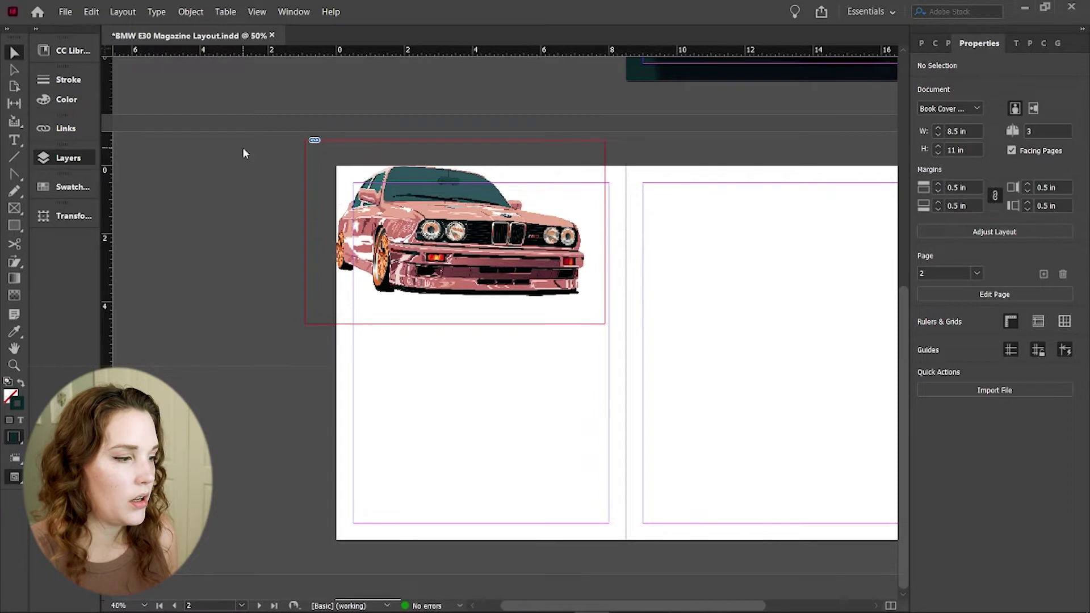
# - In Layout > Margins and Columns, set the number of columns to 3 with preview
pyautogui.click(124, 14)
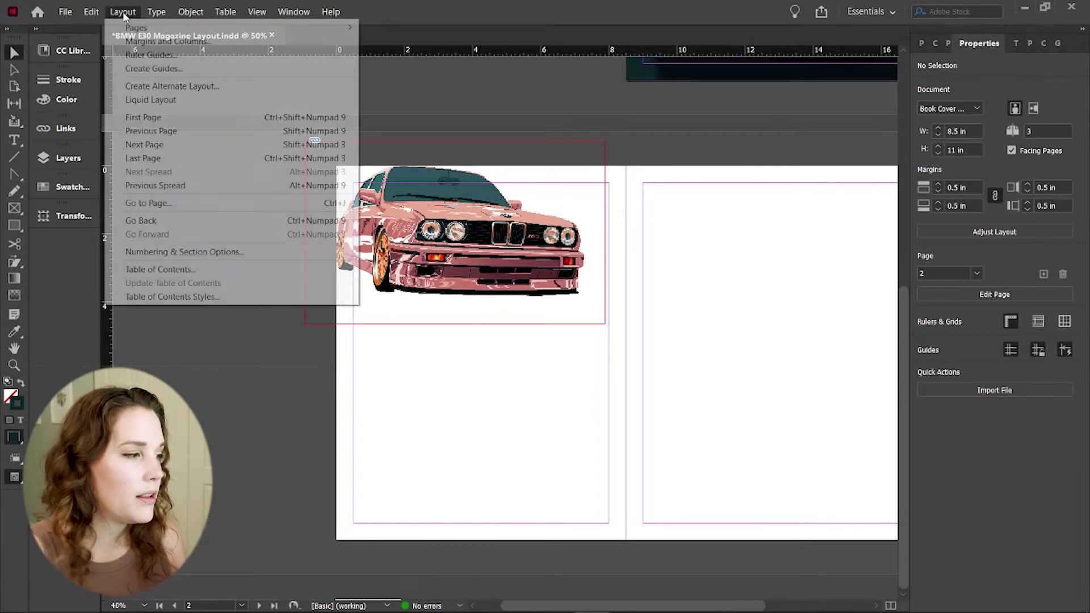
pyautogui.click(135, 44)
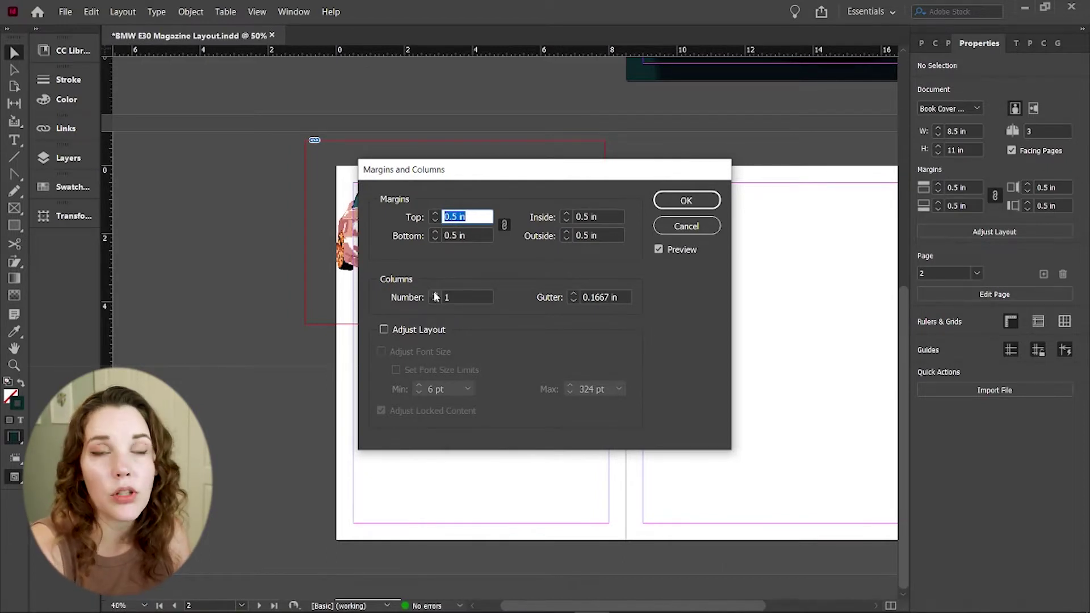
pyautogui.click(436, 294)
pyautogui.click(436, 294)
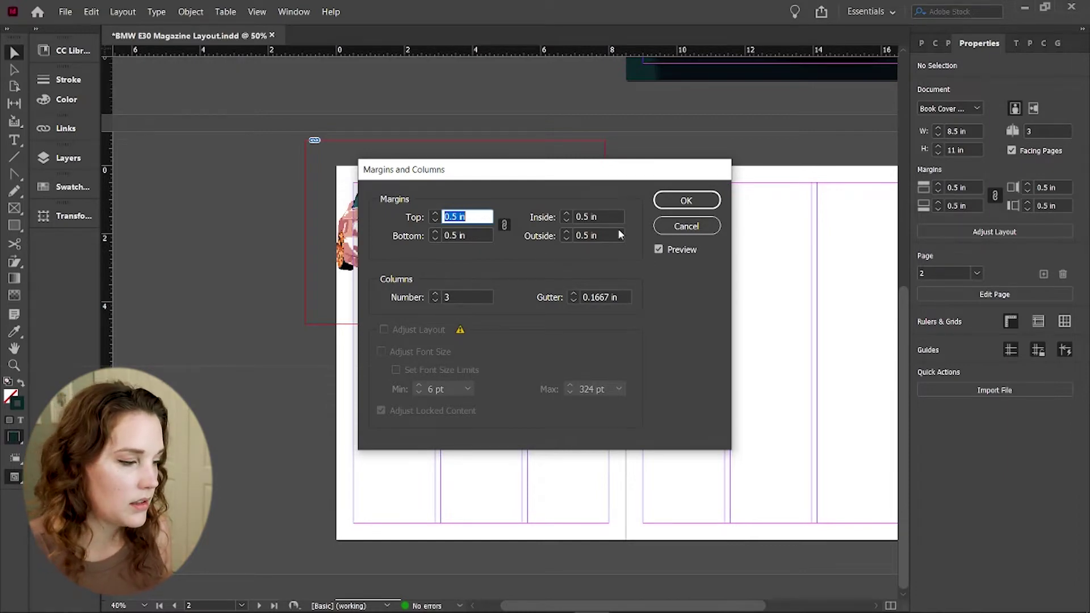
# - Apply the 3-column layout and fill a first-column text frame below the car with placeholder text
pyautogui.click(702, 202)
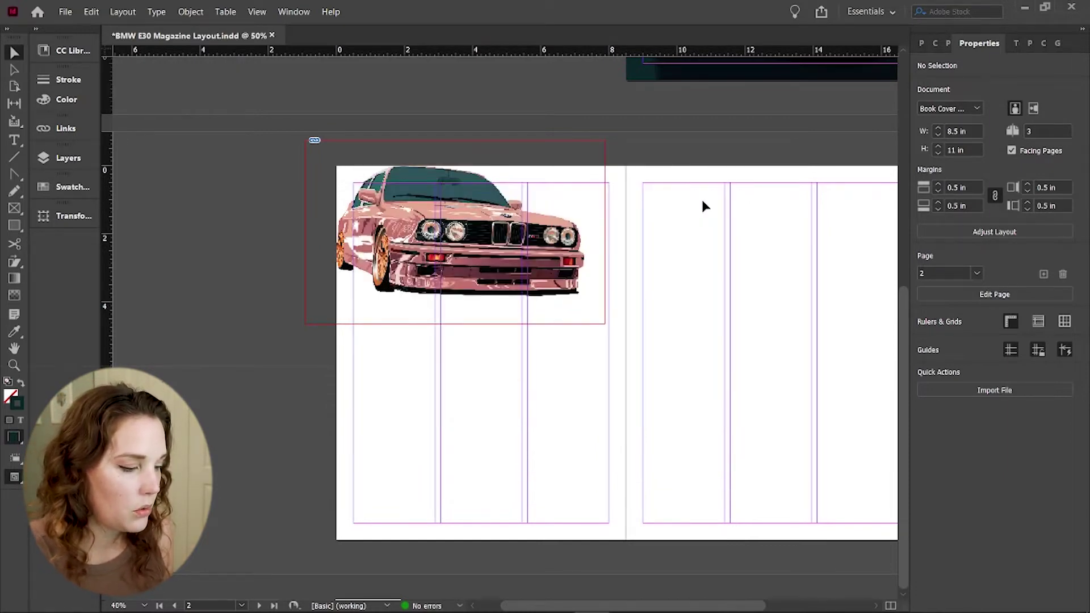
pyautogui.press('t')
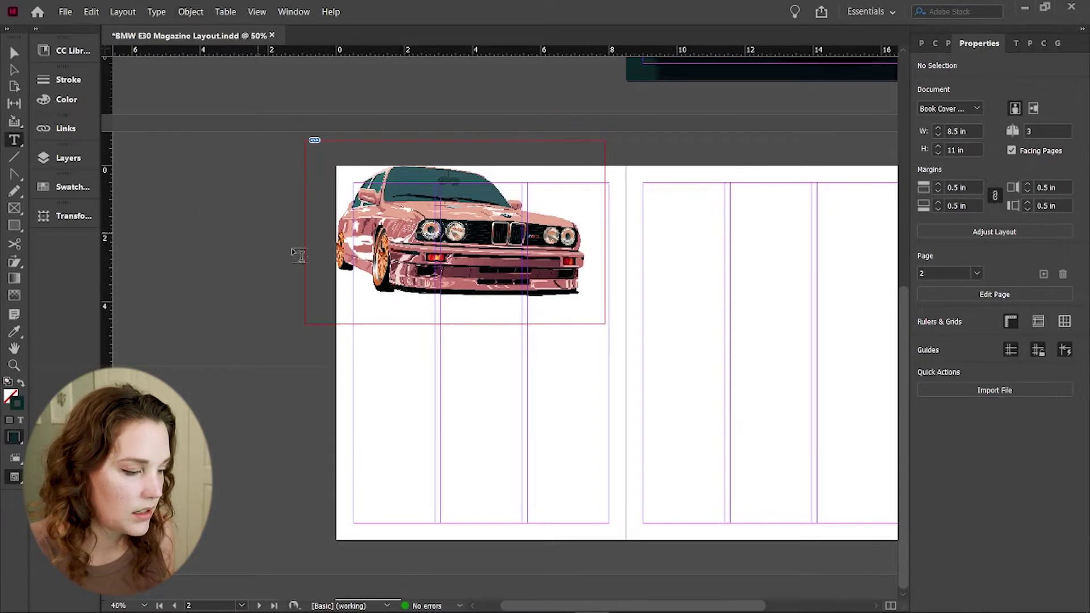
pyautogui.moveTo(353, 324); pyautogui.dragTo(441, 522)
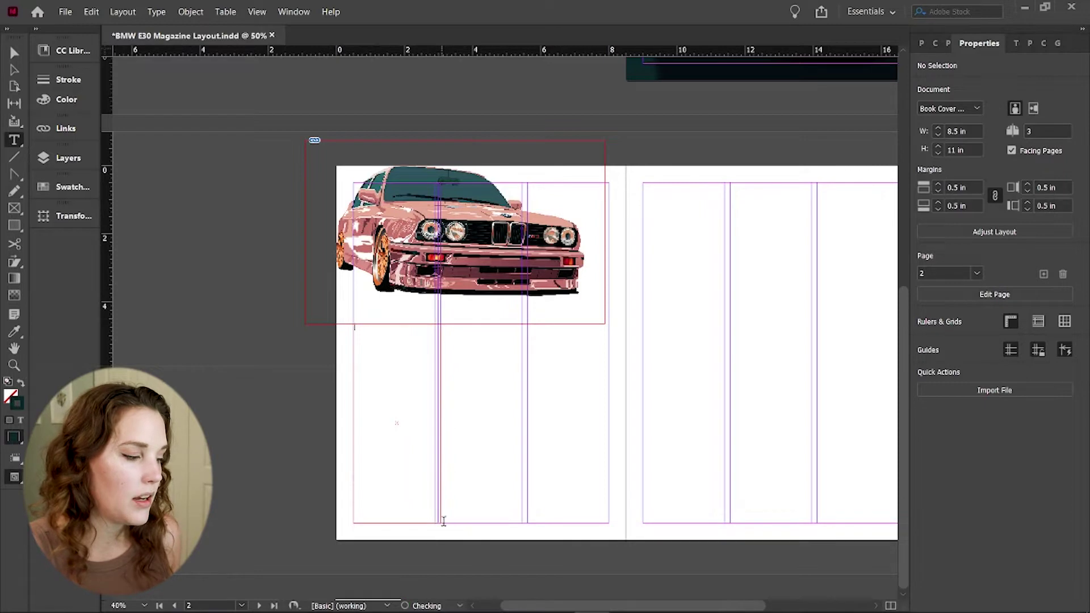
pyautogui.click(122, 11)
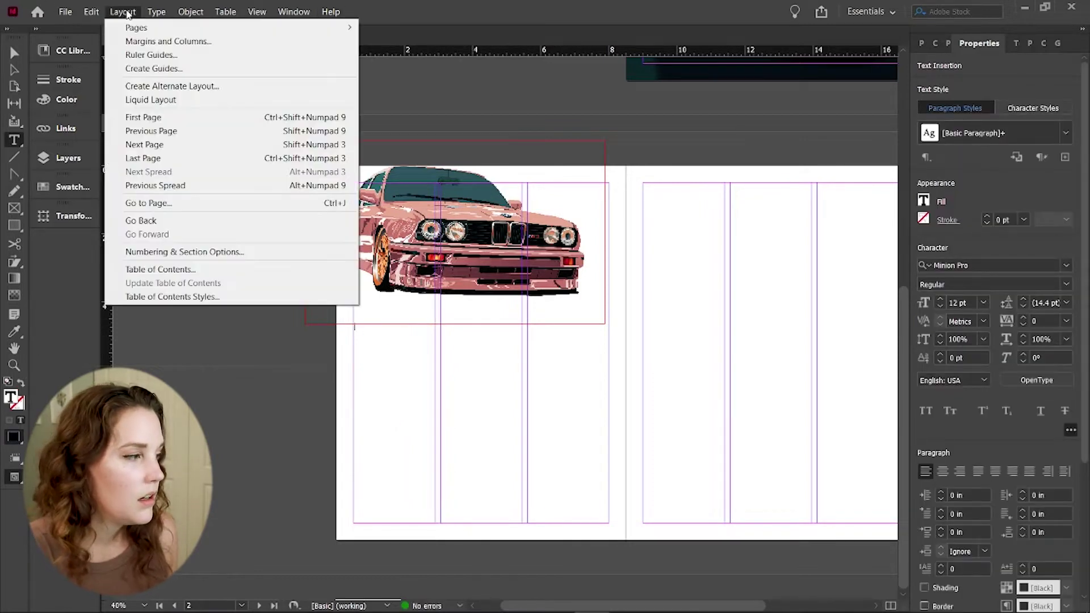
pyautogui.click(123, 11)
pyautogui.click(156, 11)
pyautogui.click(233, 425)
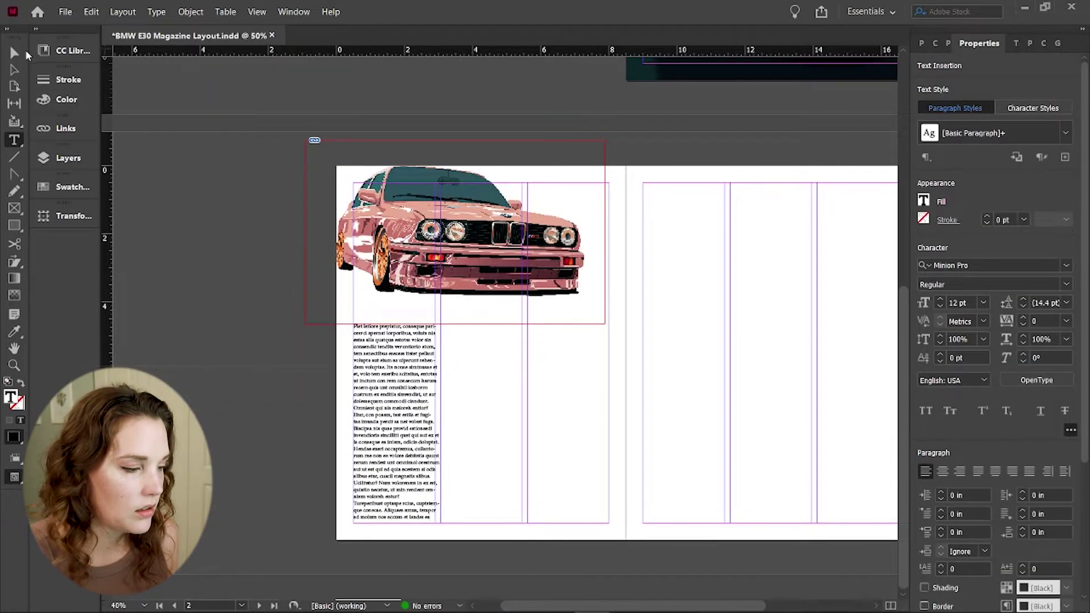
# - Add a placeholder-text frame in the second column and fit it to the column
pyautogui.moveTo(445, 327); pyautogui.dragTo(523, 522)
pyautogui.click(157, 11)
pyautogui.click(233, 419)
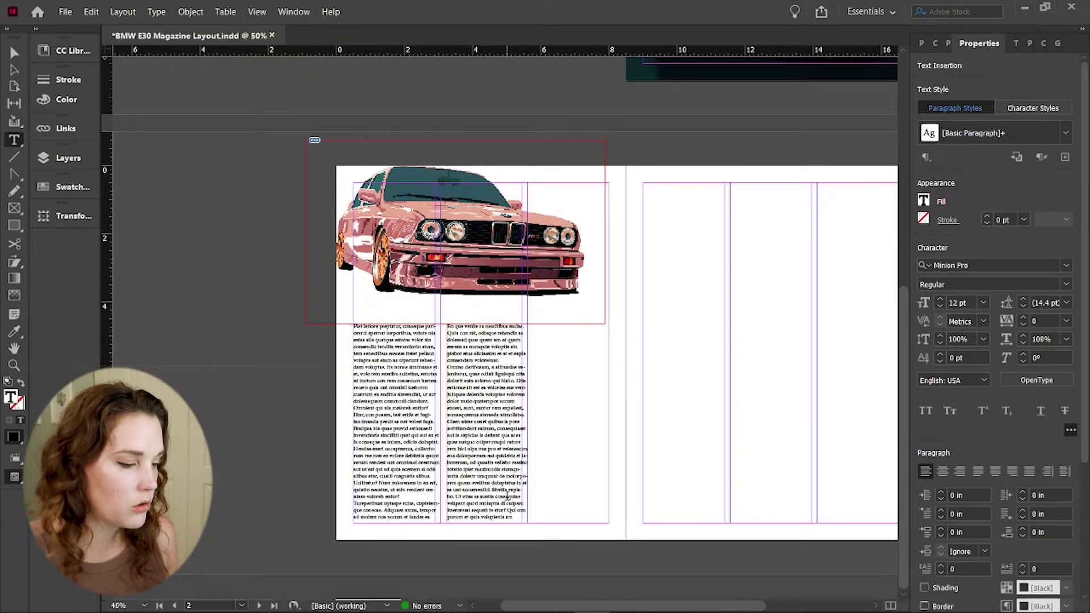
pyautogui.press('Escape')
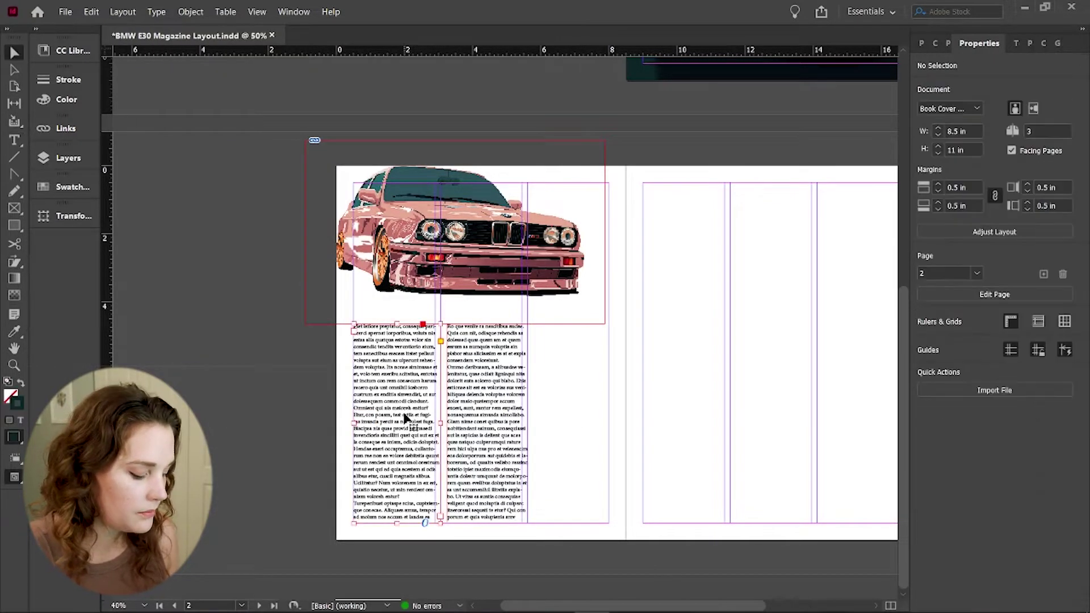
pyautogui.moveTo(441, 423); pyautogui.dragTo(441, 423)
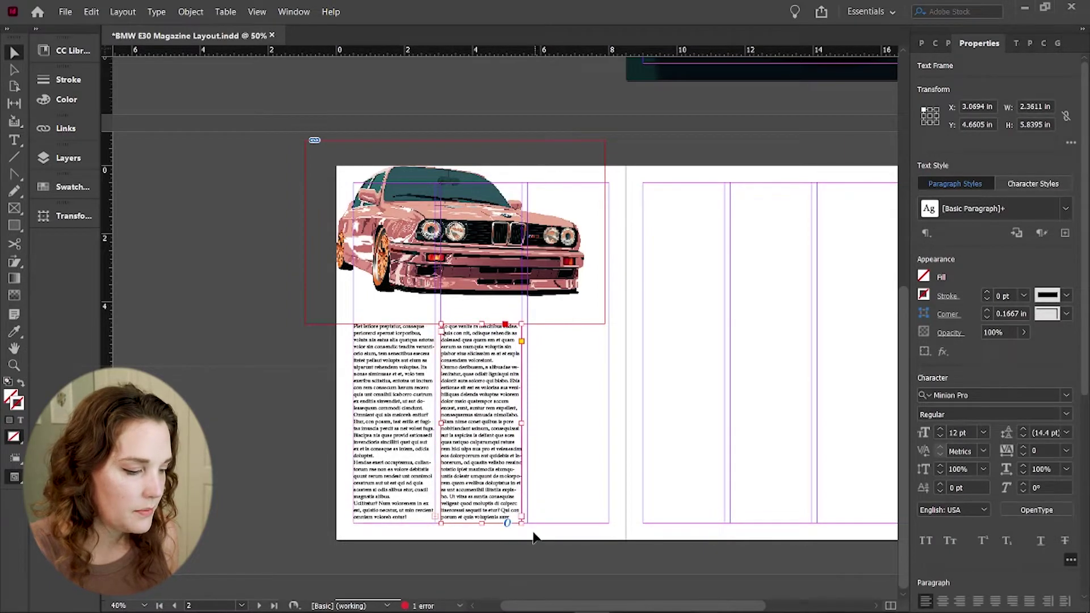
# - Add a placeholder-text frame in the third column, then deselect everything
pyautogui.press('t')
pyautogui.moveTo(528, 326); pyautogui.dragTo(609, 523)
pyautogui.click(156, 11)
pyautogui.click(243, 418)
pyautogui.press('Escape')
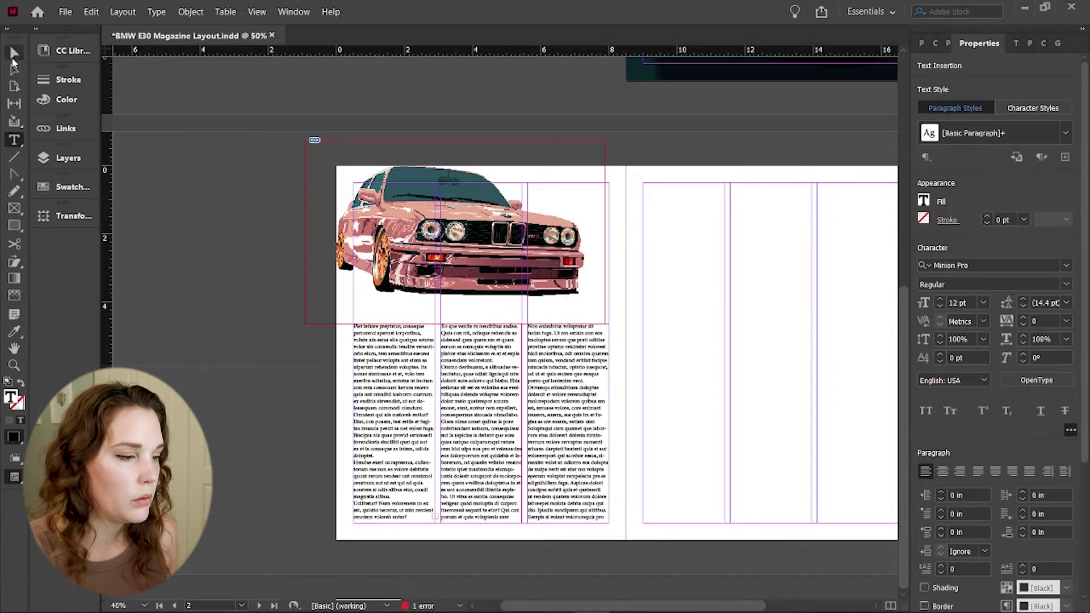
pyautogui.hotkey('ctrl', 'shift', 'a')
pyautogui.click(255, 12)
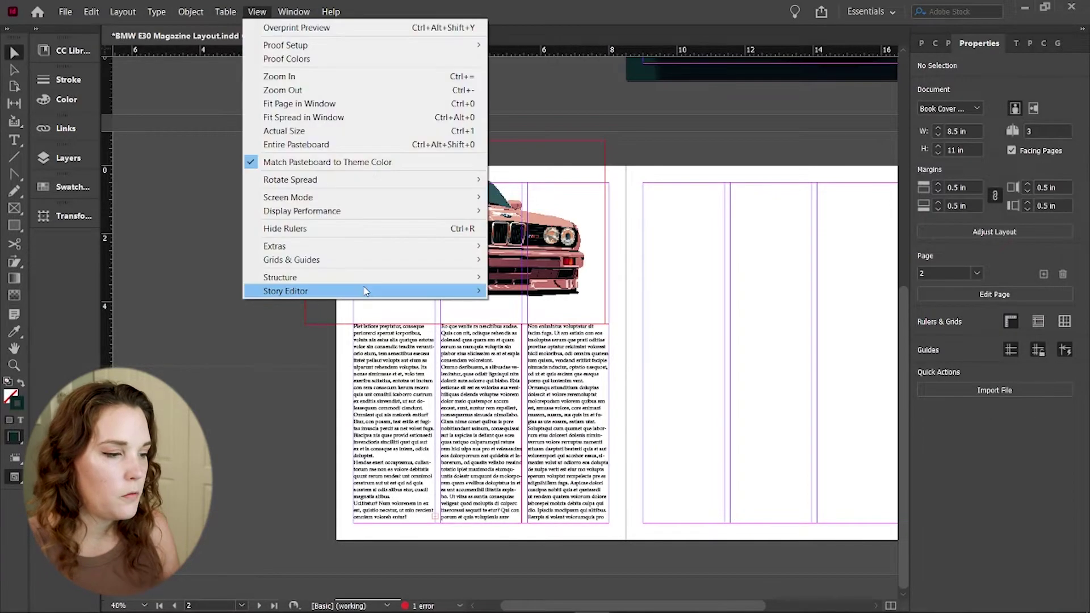
# - Switch to Preview screen mode, enlarge the car image slightly, and re-zoom onto the spread
pyautogui.moveTo(397, 198)
pyautogui.click(519, 211)
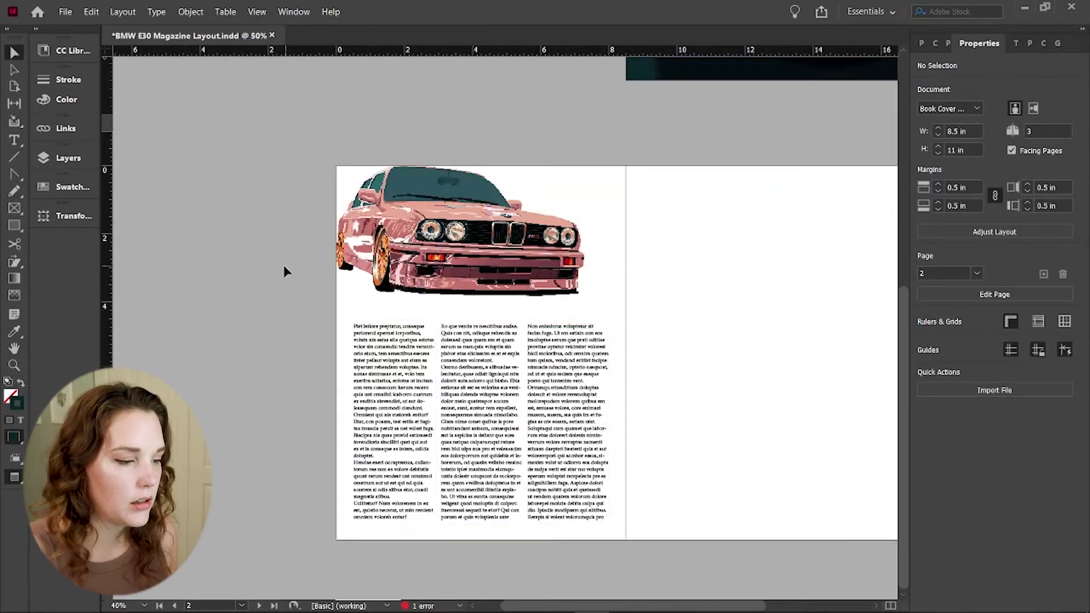
pyautogui.click(505, 259)
pyautogui.moveTo(605, 323); pyautogui.dragTo(622, 345)
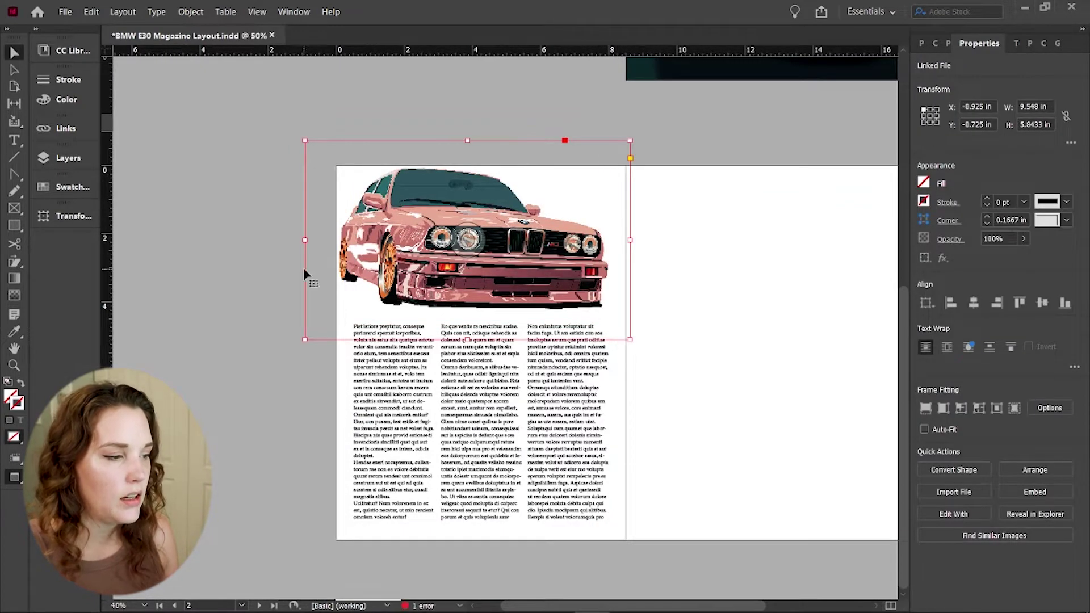
pyautogui.hotkey('ctrl', 'shift', 'a')
pyautogui.press('z')
pyautogui.keyDown('alt'); pyautogui.click(534, 295); pyautogui.keyUp('alt')
pyautogui.click(422, 449)
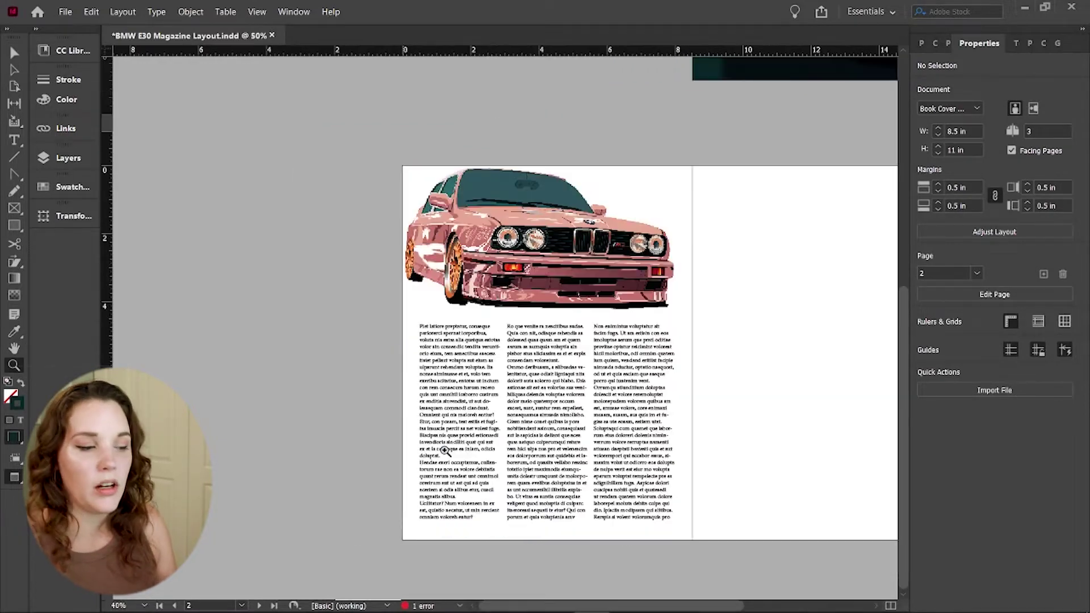
pyautogui.press('v')
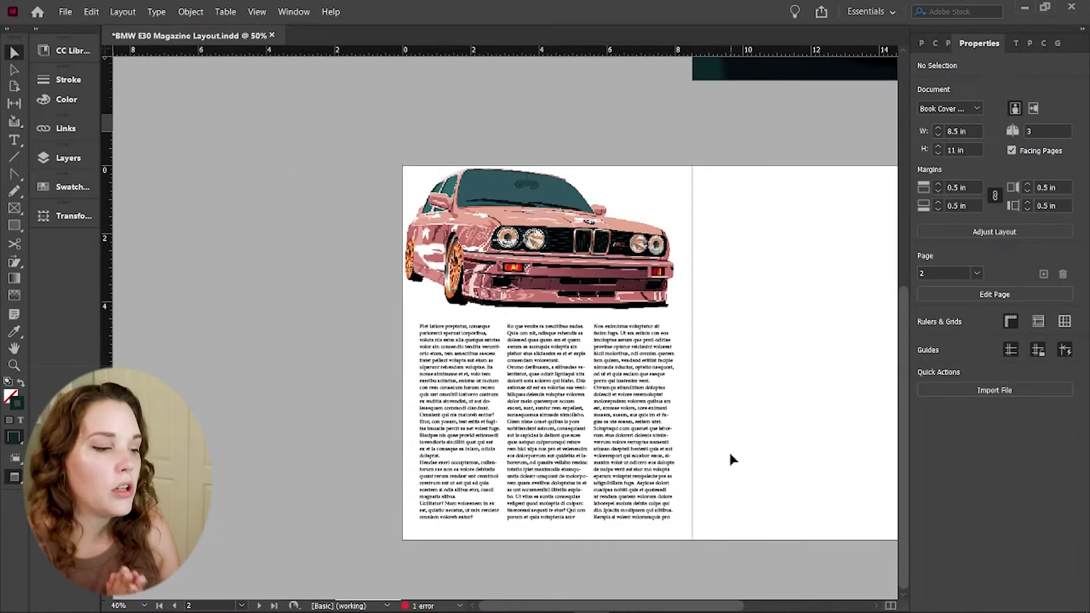
pyautogui.hscroll(5, 730, 456)
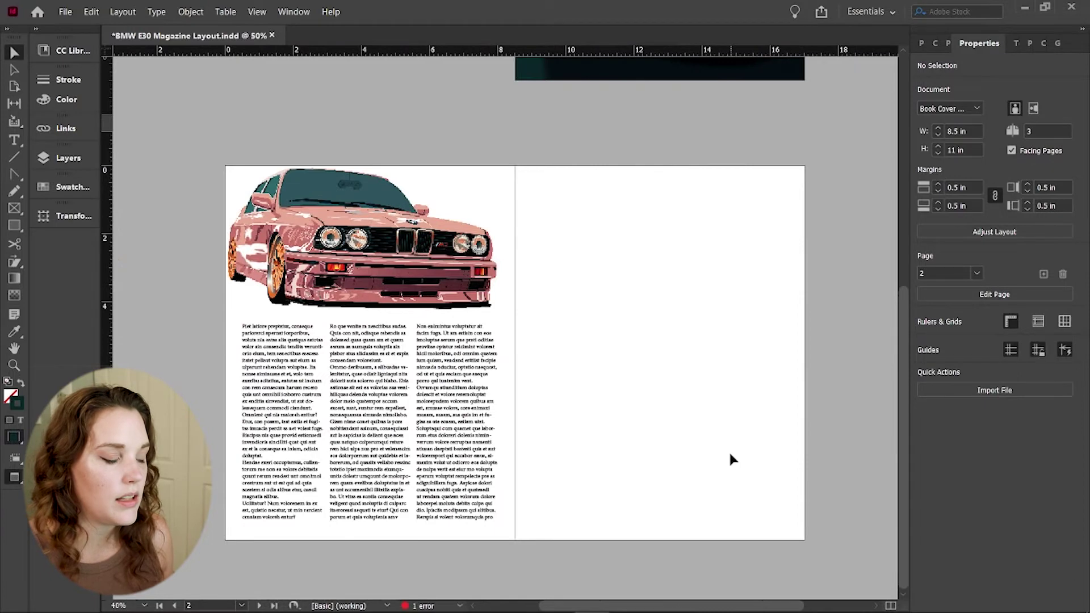
# - Alt-drag a copy of the car onto the right page, shrink it, and fit the frame to content
pyautogui.click(345, 260)
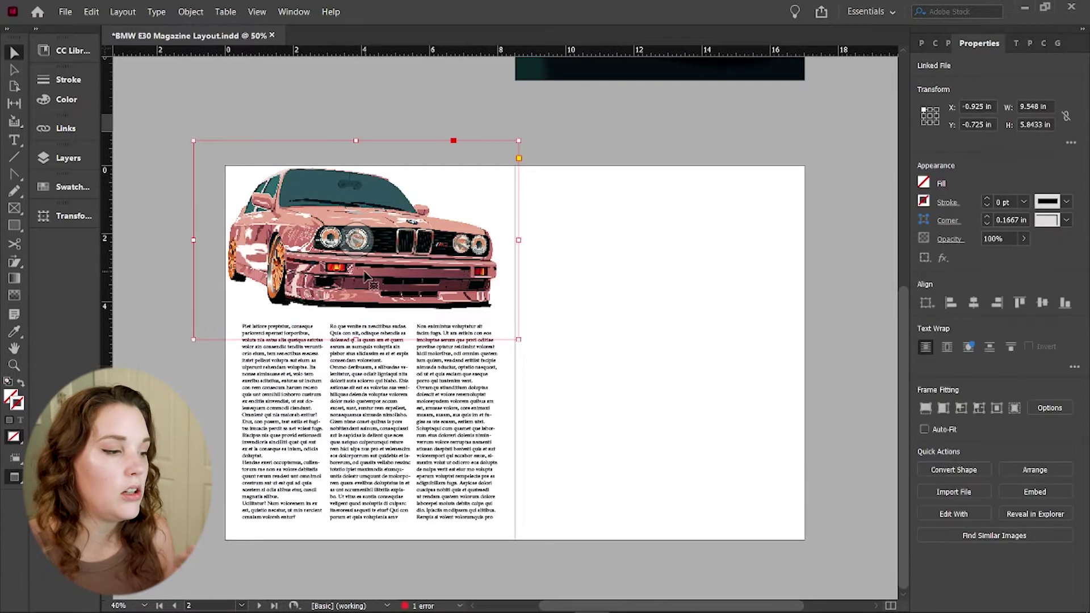
pyautogui.click(433, 122)
pyautogui.click(406, 261)
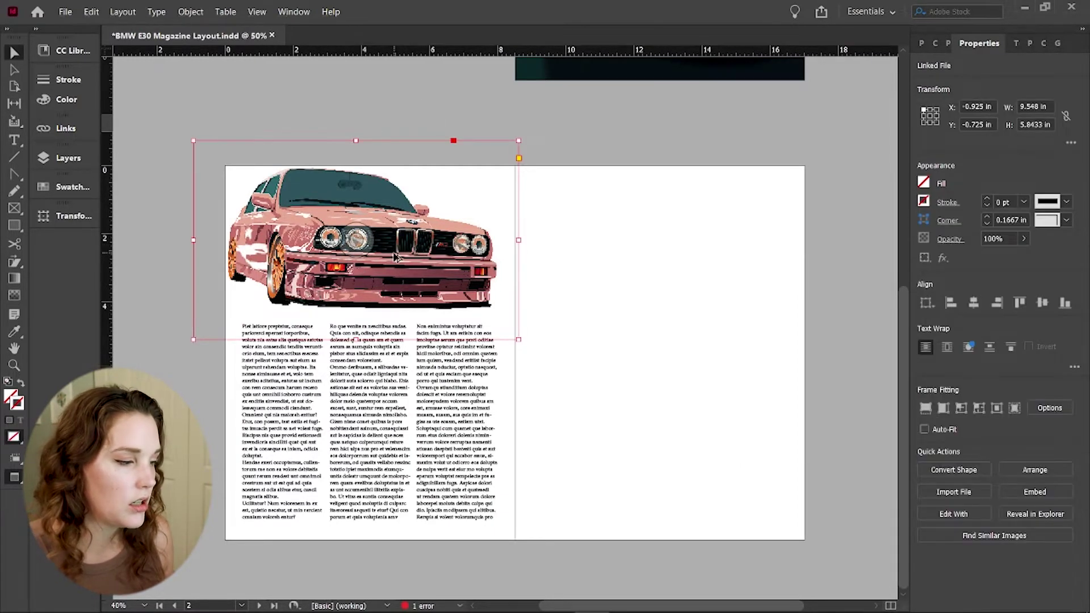
pyautogui.moveTo(407, 261); pyautogui.dragTo(693, 384)
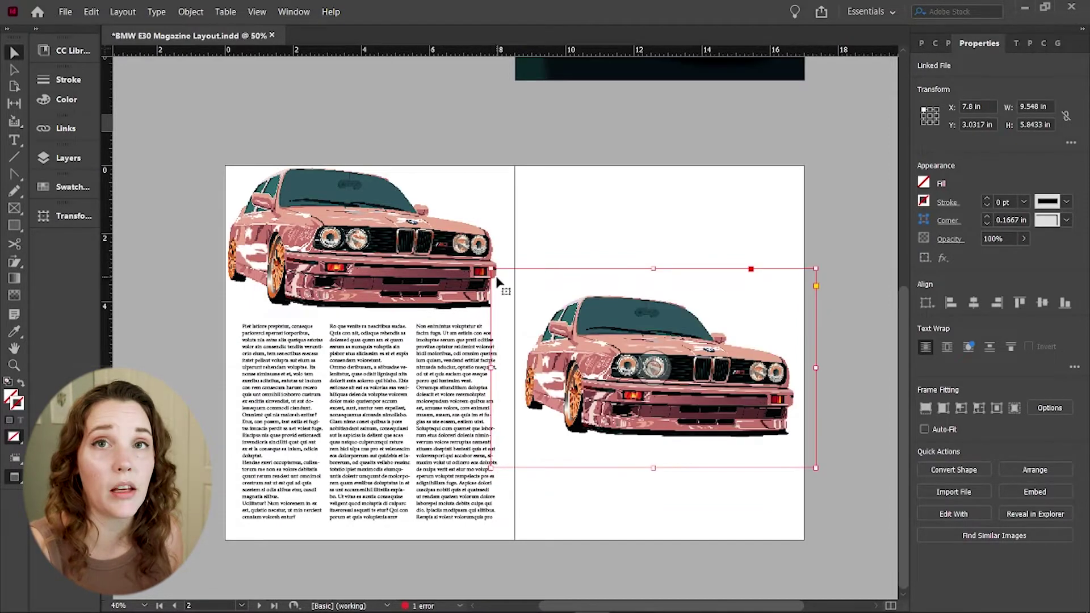
pyautogui.moveTo(492, 269); pyautogui.dragTo(579, 321)
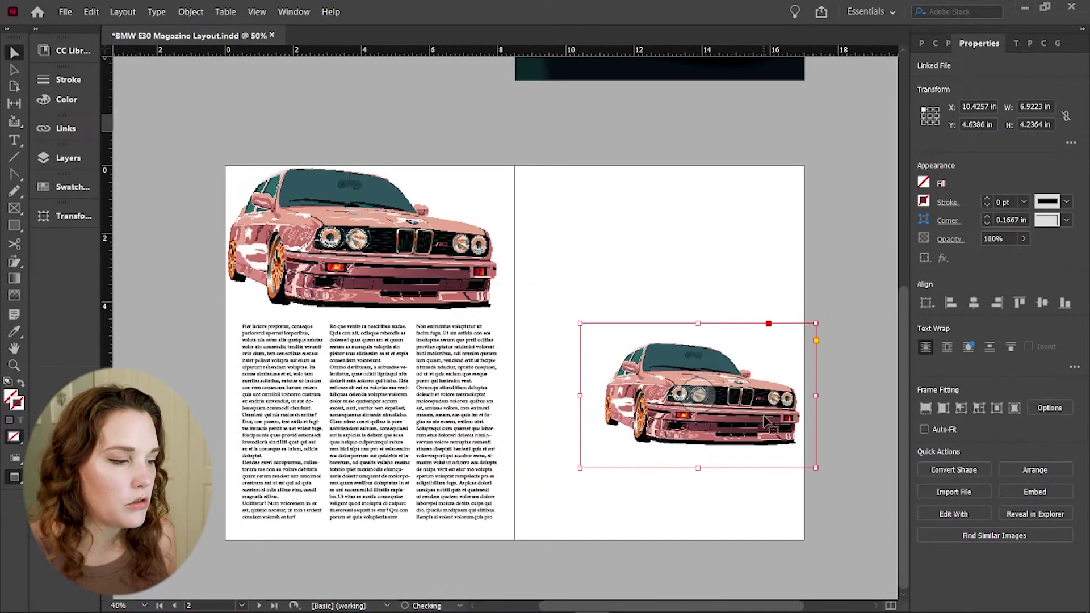
pyautogui.moveTo(766, 426); pyautogui.dragTo(737, 382)
pyautogui.hotkey('ctrl', 'alt', 'c')
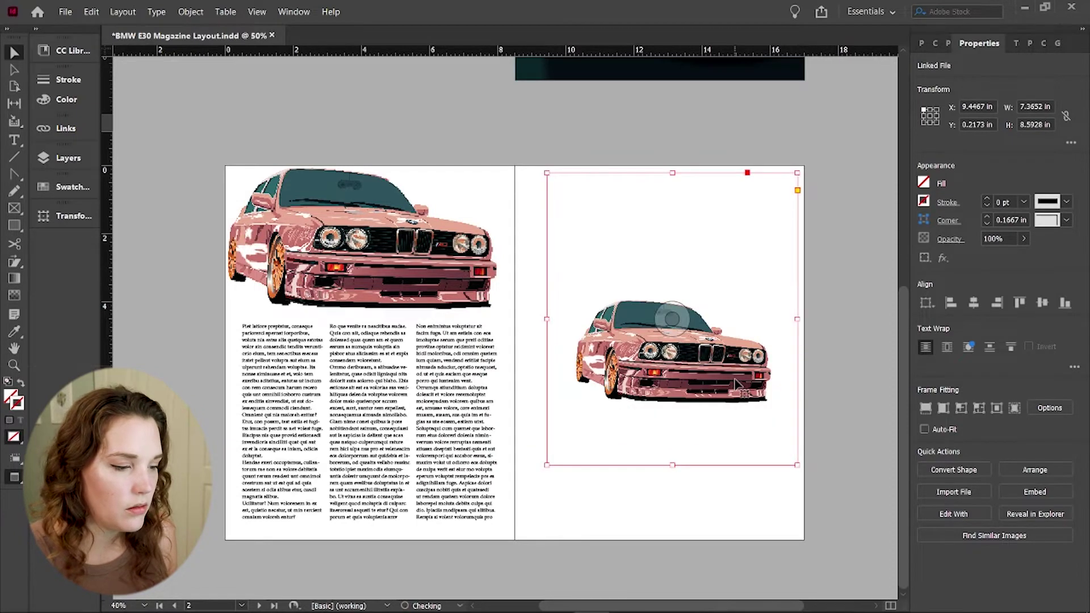
# - Crop the car copy's frame tight to the car on top, bottom, right and left
pyautogui.moveTo(673, 173); pyautogui.dragTo(675, 292)
pyautogui.moveTo(674, 466); pyautogui.dragTo(675, 414)
pyautogui.moveTo(797, 353); pyautogui.dragTo(780, 353)
pyautogui.moveTo(548, 353); pyautogui.dragTo(570, 353)
pyautogui.click(545, 244)
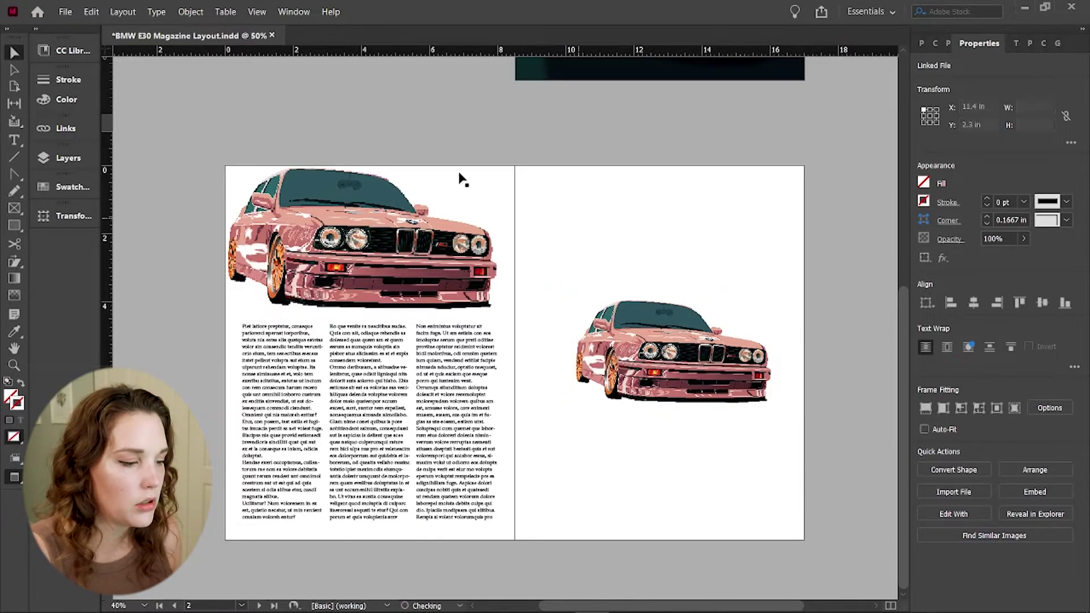
# - Return to Normal screen mode and select the first-column text frame on page 3
pyautogui.click(257, 11)
pyautogui.moveTo(426, 197)
pyautogui.click(499, 198)
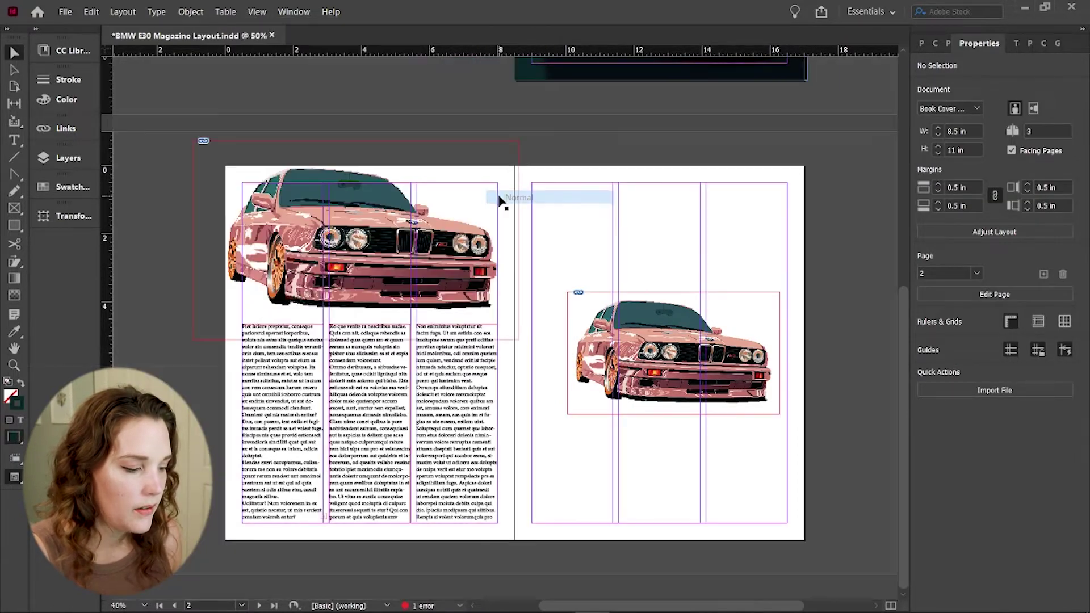
pyautogui.hscroll(3, 719, 247)
pyautogui.hscroll(-2, 722, 250)
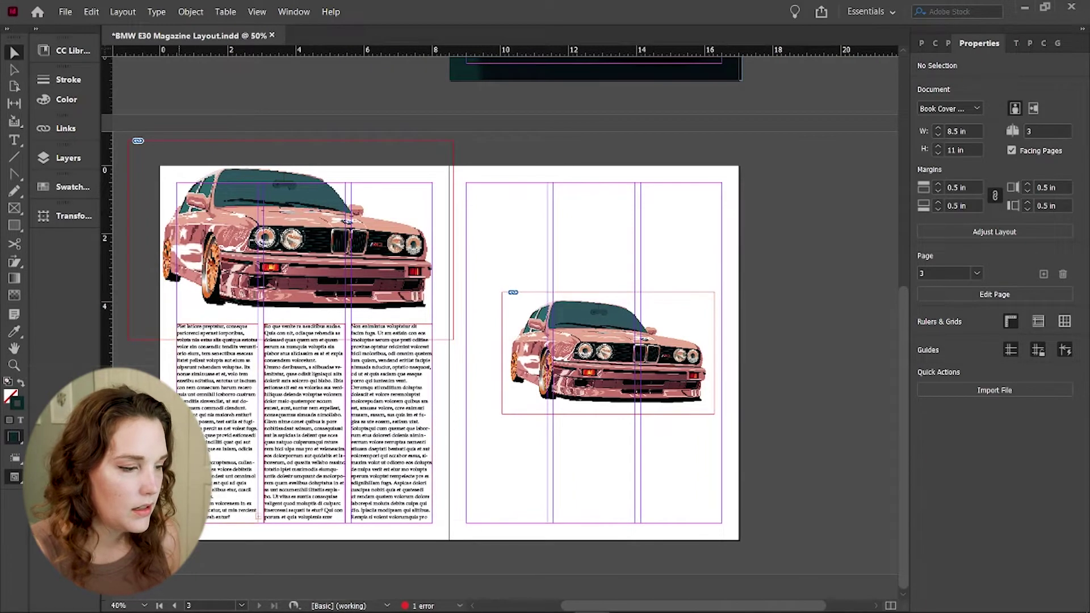
pyautogui.click(213, 451)
# - Place a full-height text frame on page 3, fill it with placeholder text, and duplicate it into three columns
pyautogui.moveTo(208, 441); pyautogui.dragTo(498, 235)
pyautogui.moveTo(513, 381); pyautogui.dragTo(511, 523)
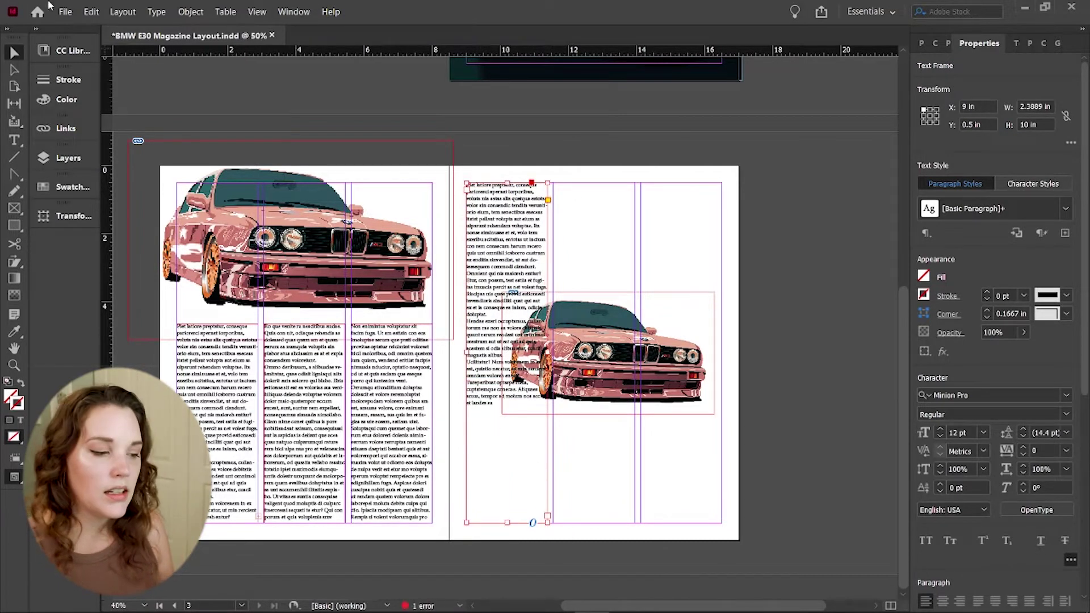
pyautogui.click(156, 11)
pyautogui.click(227, 421)
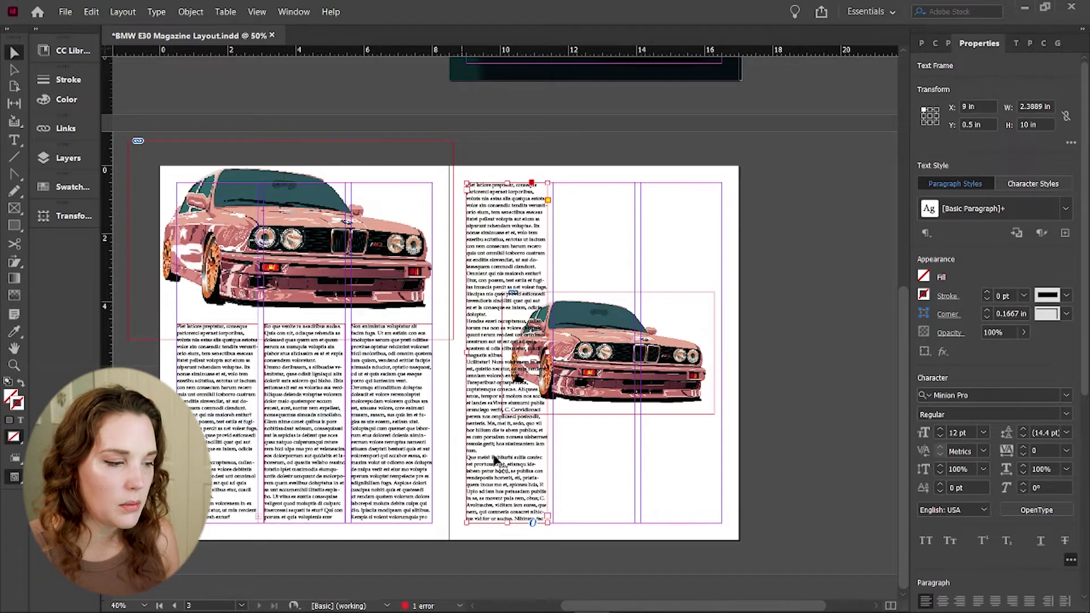
pyautogui.moveTo(507, 291); pyautogui.dragTo(673, 270)
# - Send the right-page text frames behind the smaller car image with Ctrl+Shift+[
pyautogui.click(800, 276)
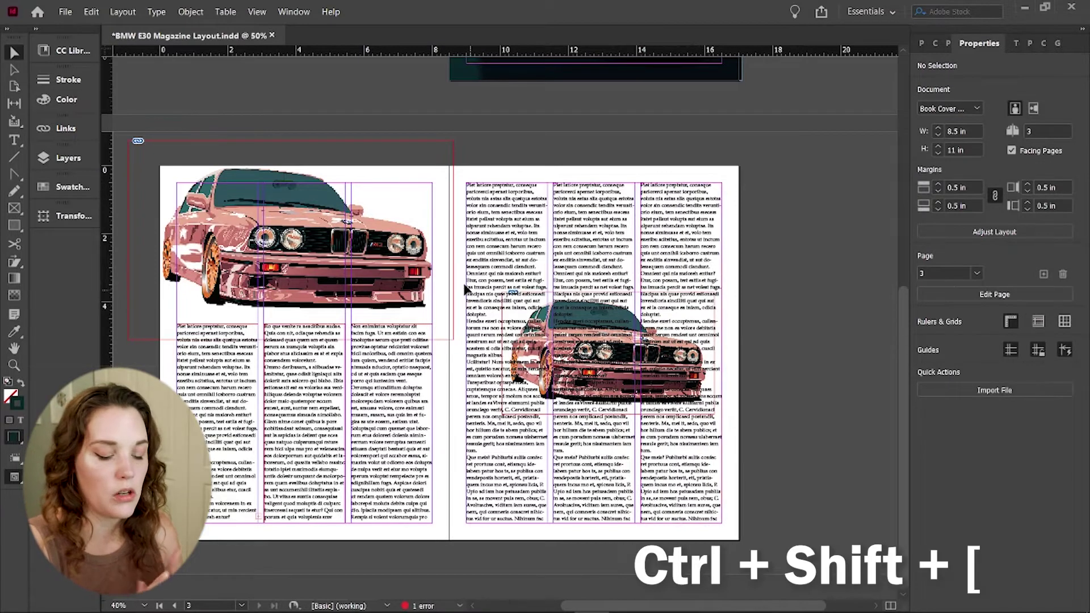
pyautogui.click(687, 250)
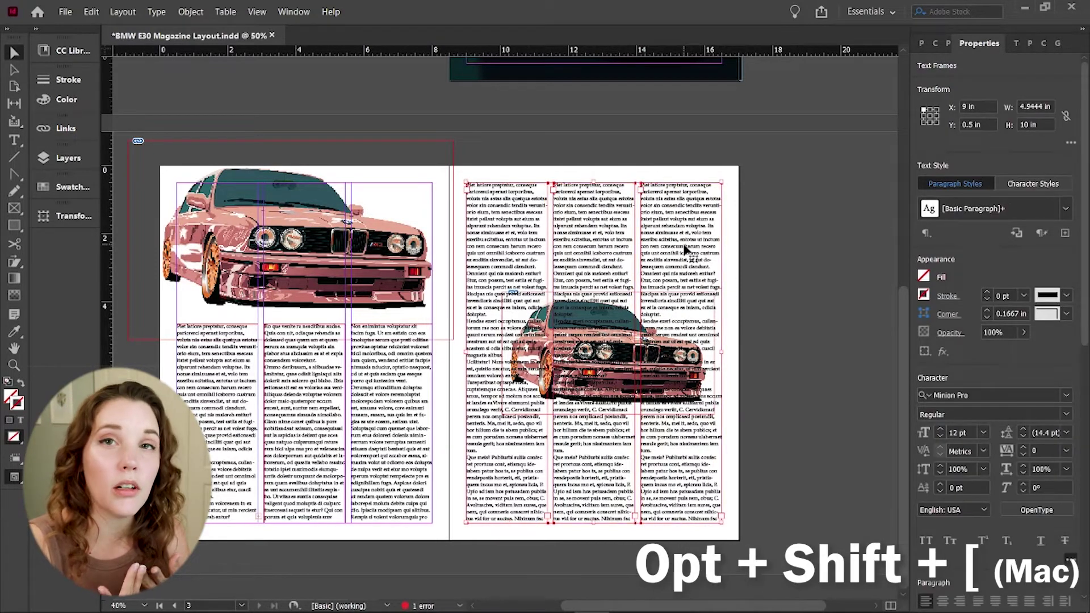
pyautogui.hotkey('ctrl', 'shift', '[')
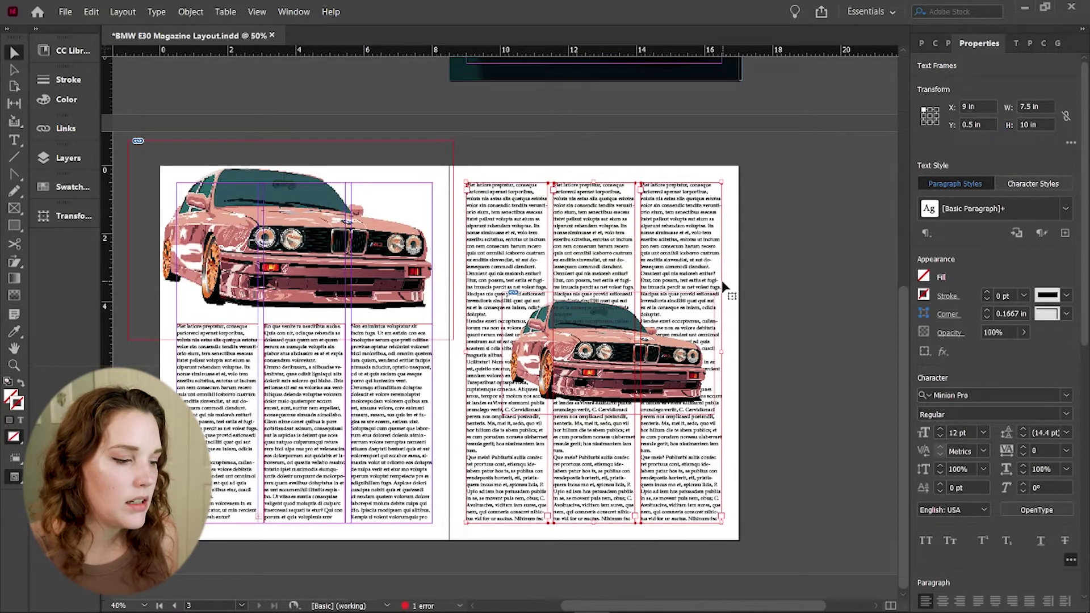
pyautogui.click(818, 317)
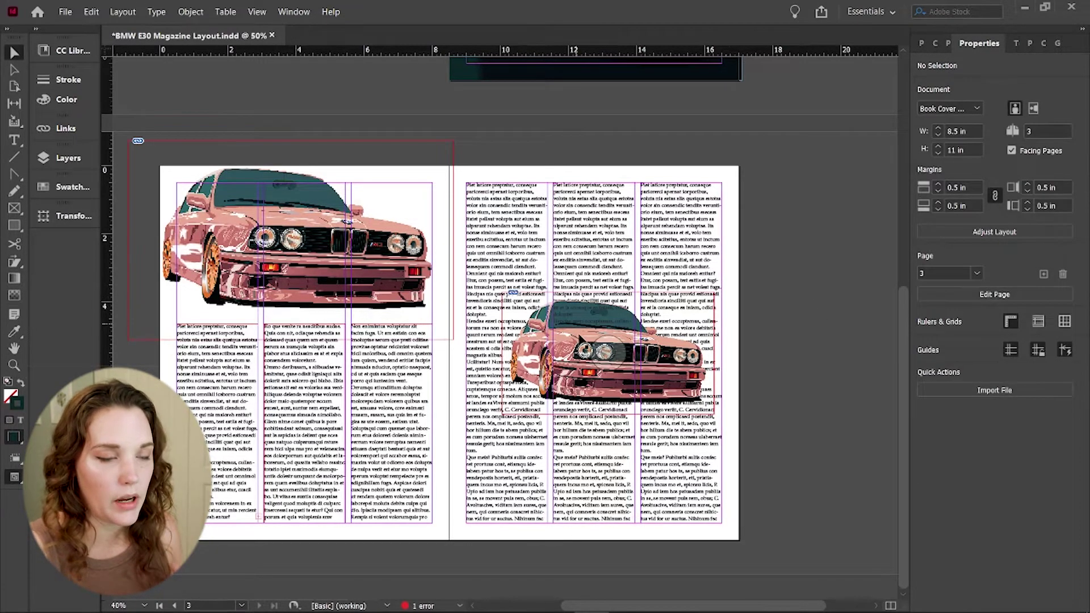
pyautogui.click(559, 287)
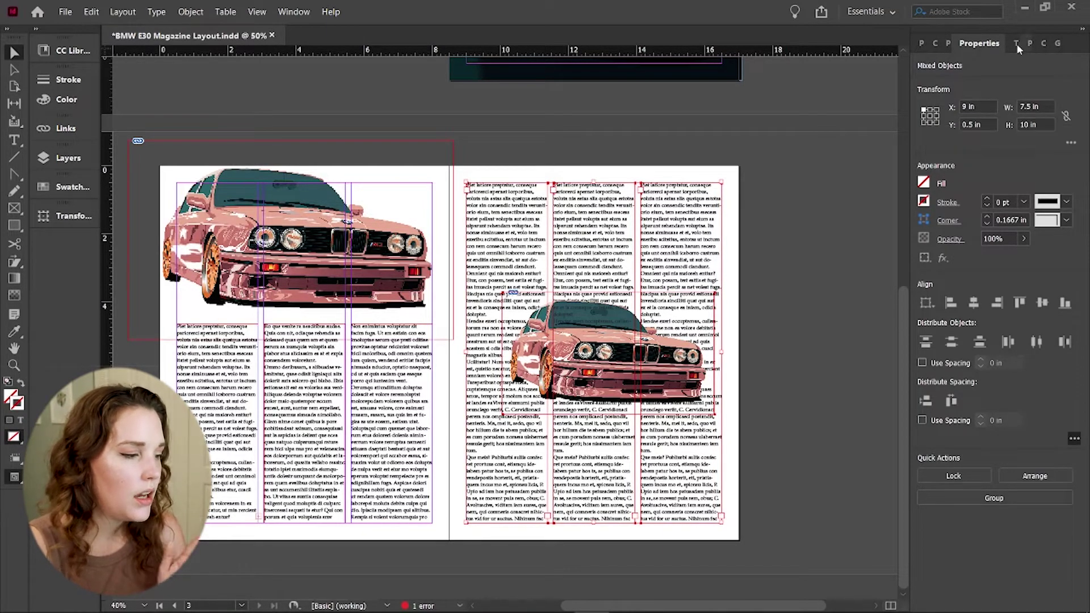
# - Try Wrap Around Bounding Box and Wrap Around Object Shape on the car, then undo the wrap
pyautogui.click(283, 19)
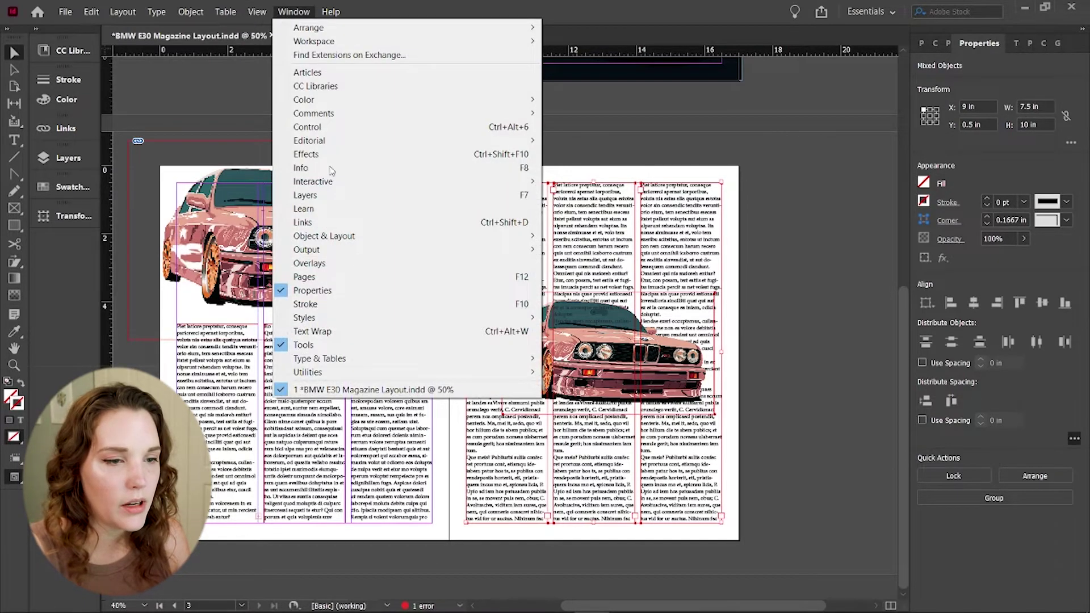
pyautogui.click(293, 13)
pyautogui.click(1016, 44)
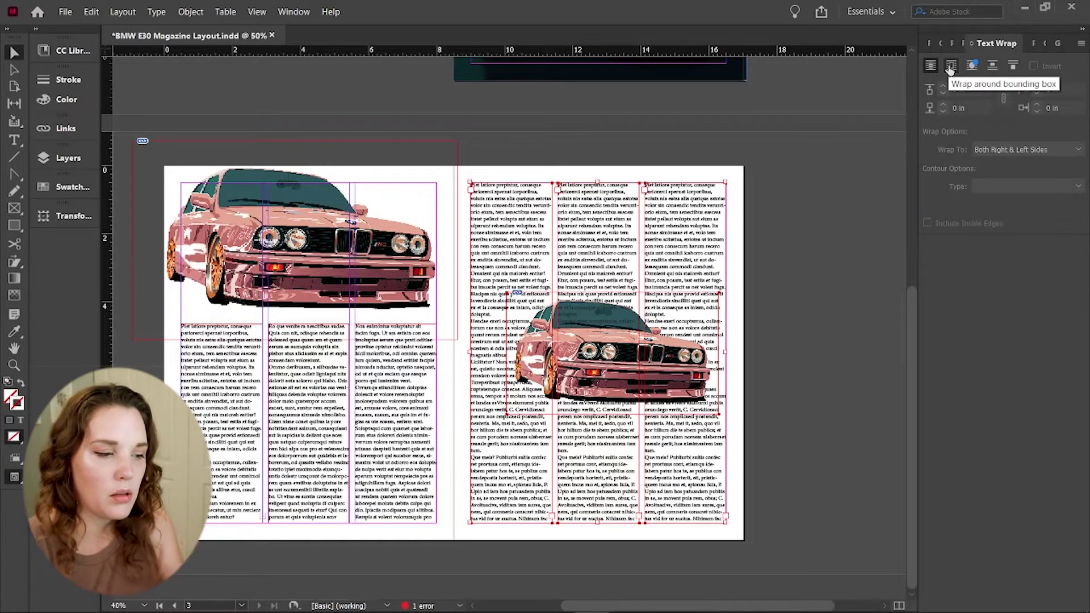
pyautogui.click(950, 66)
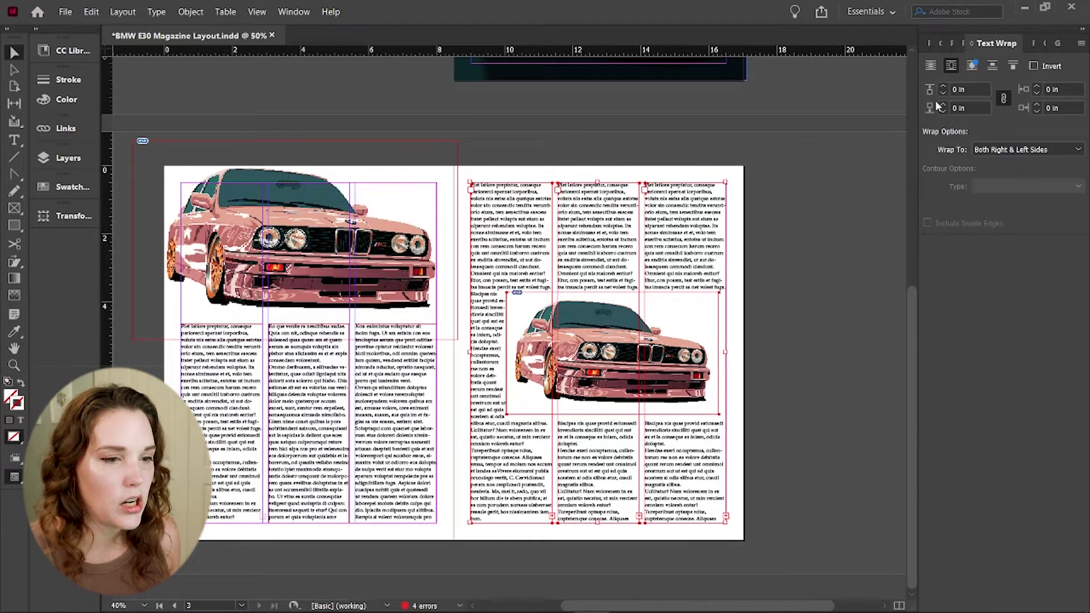
pyautogui.click(972, 66)
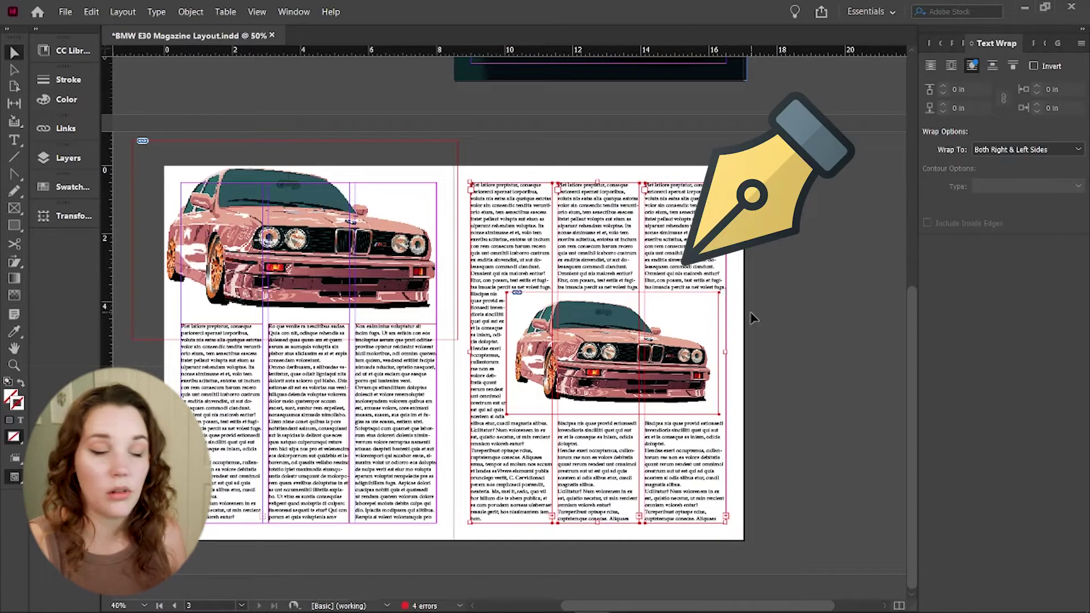
pyautogui.hotkey('ctrl', 'z')
pyautogui.click(823, 368)
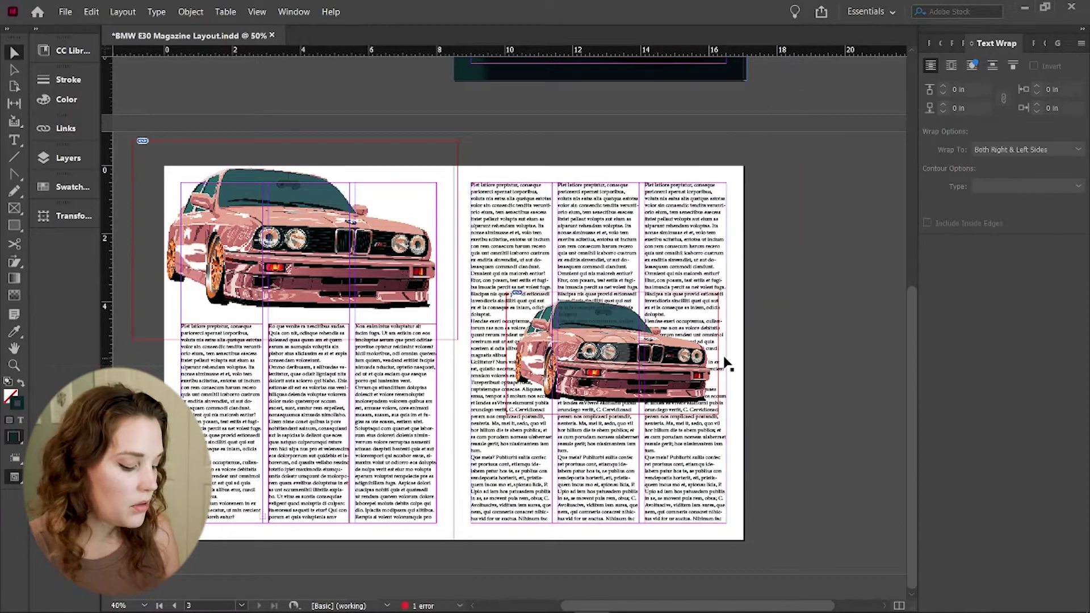
# - Zoom in on the pink car and trace its roof, sides and bottom with a curved Pen path
pyautogui.press('z')
pyautogui.click(602, 348)
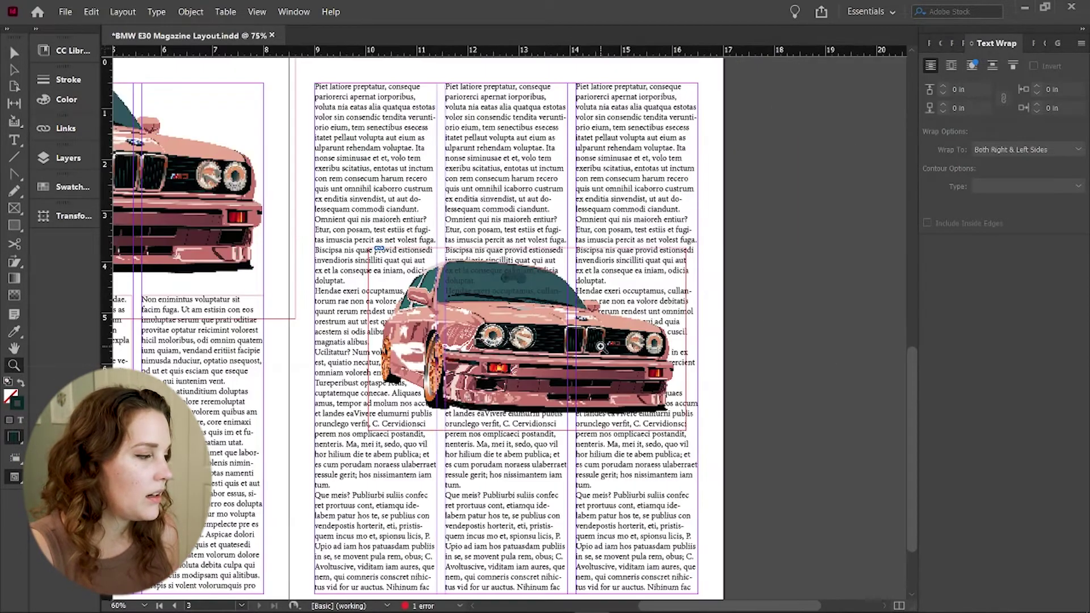
pyautogui.click(612, 363)
pyautogui.click(497, 335)
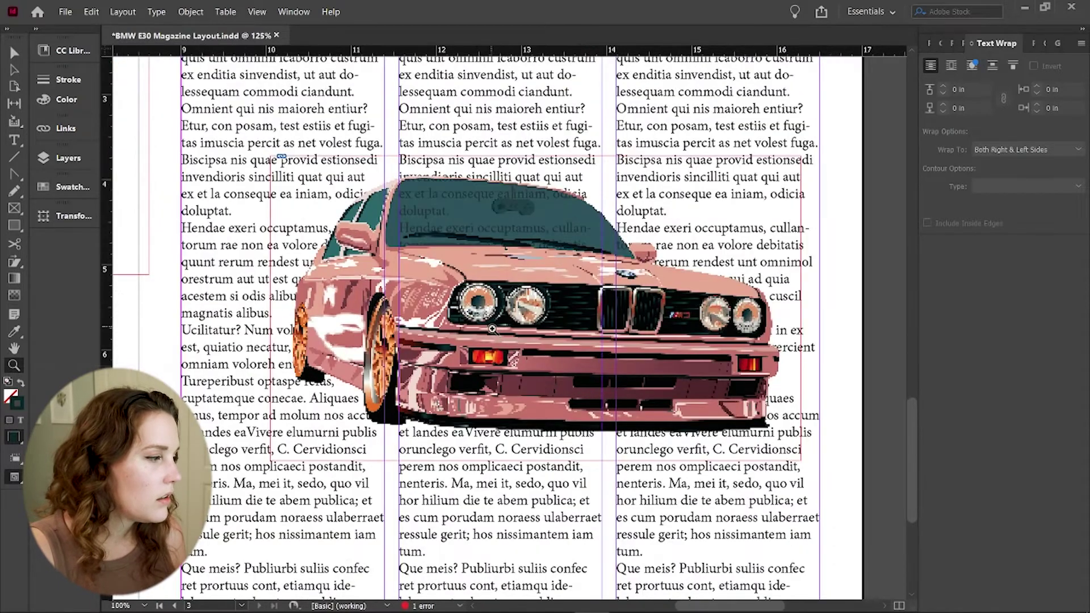
pyautogui.press('v')
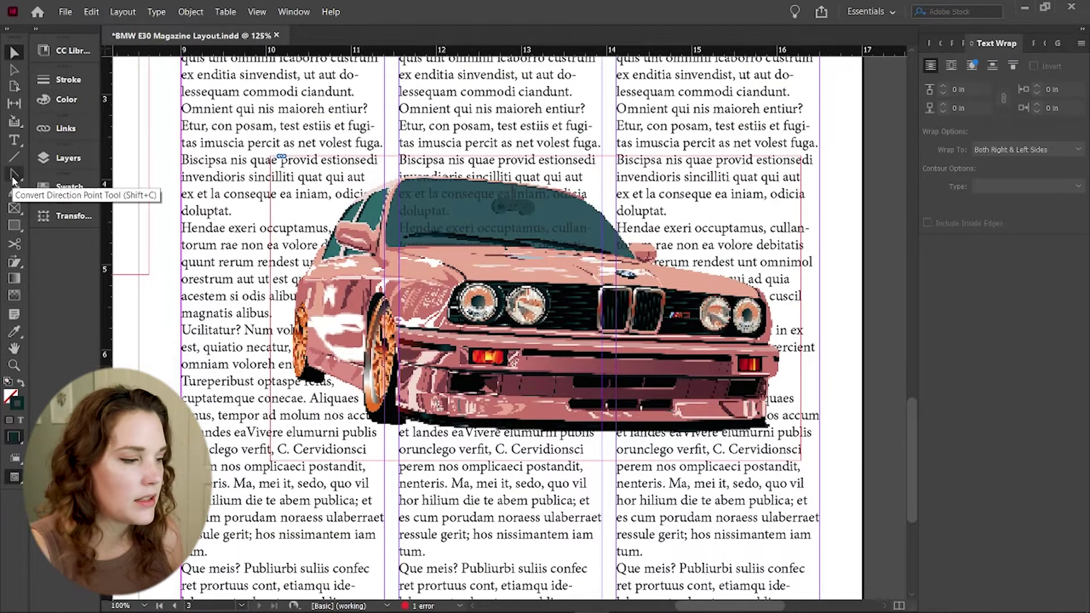
pyautogui.moveTo(13, 180); pyautogui.dragTo(43, 187)
pyautogui.click(284, 272)
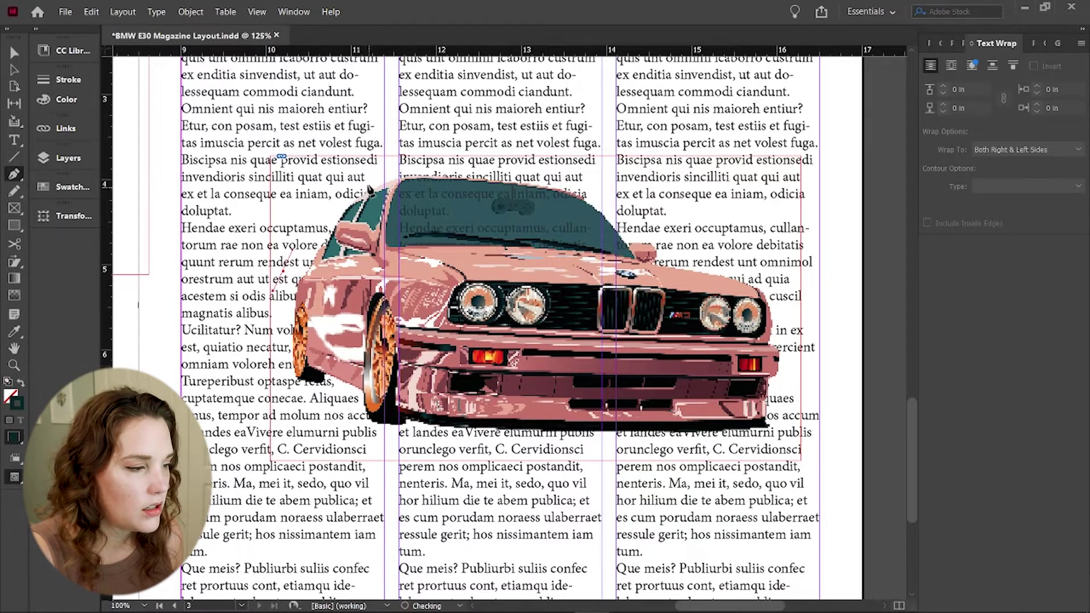
pyautogui.moveTo(349, 187); pyautogui.dragTo(420, 165)
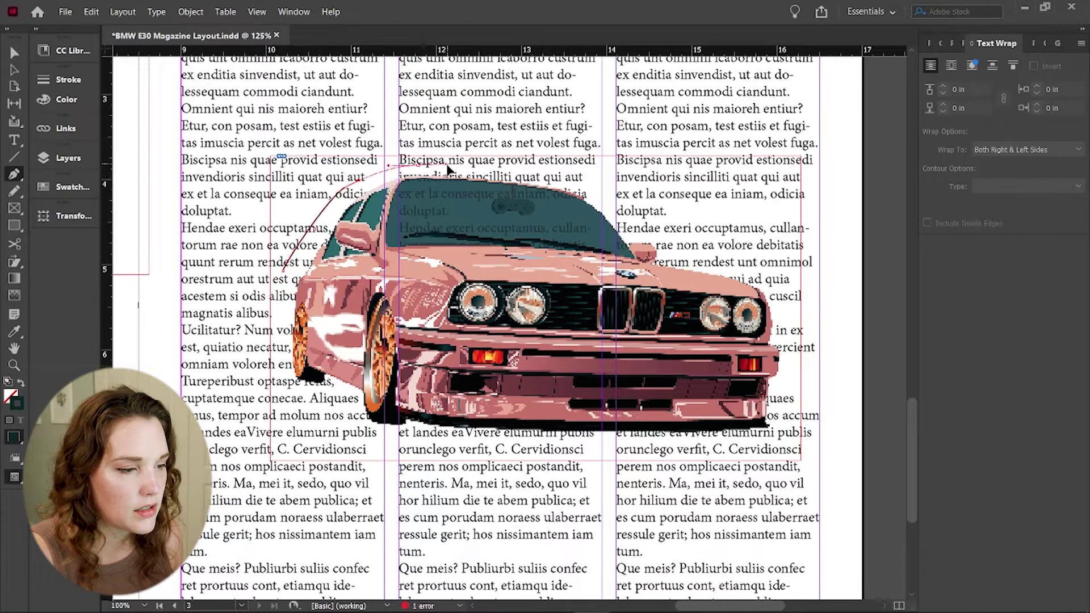
pyautogui.moveTo(587, 190); pyautogui.dragTo(636, 242)
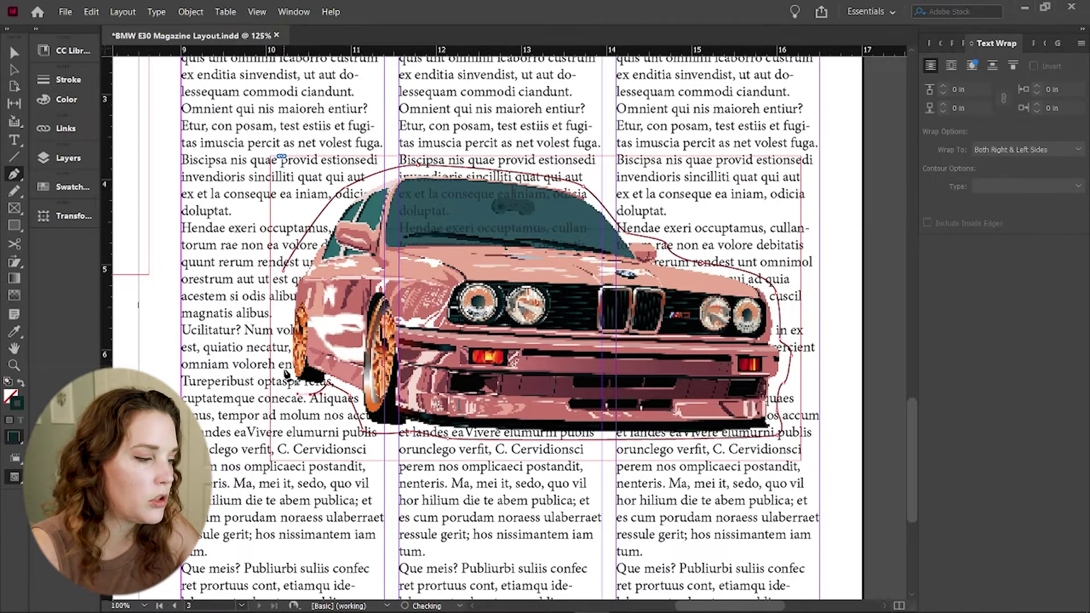
pyautogui.moveTo(284, 371); pyautogui.dragTo(282, 357)
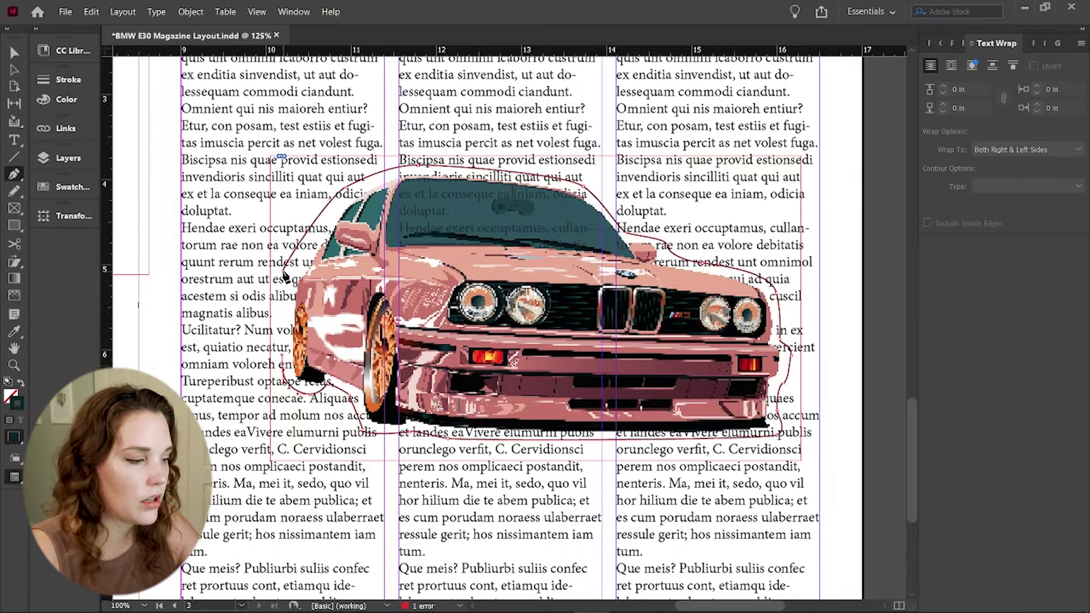
pyautogui.moveTo(285, 277); pyautogui.dragTo(292, 305)
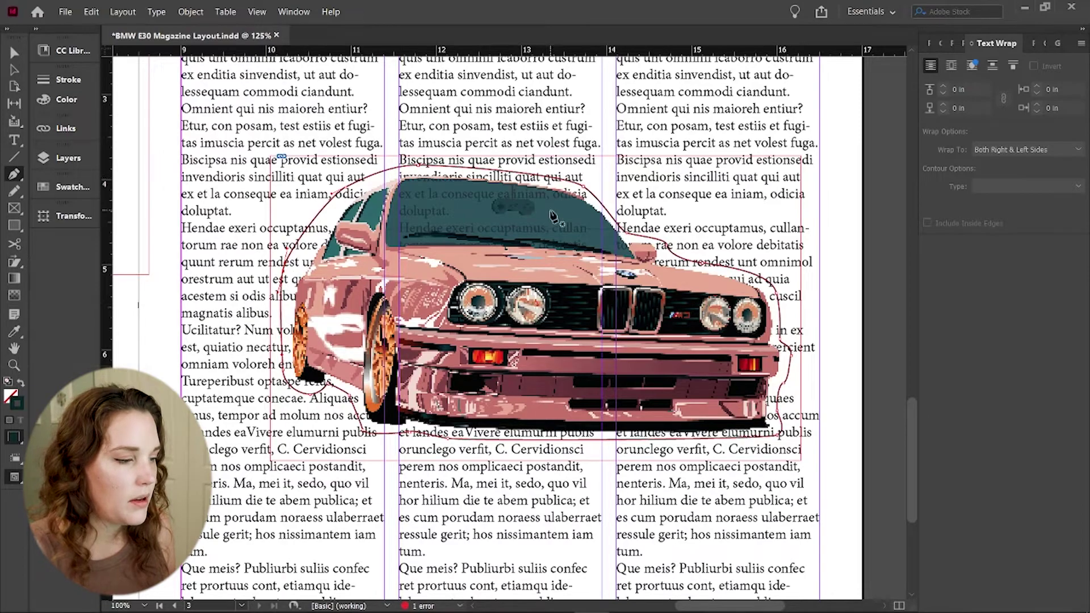
# - Apply Wrap Around Object Shape so the three text columns flow around the car's outline
pyautogui.press('v')
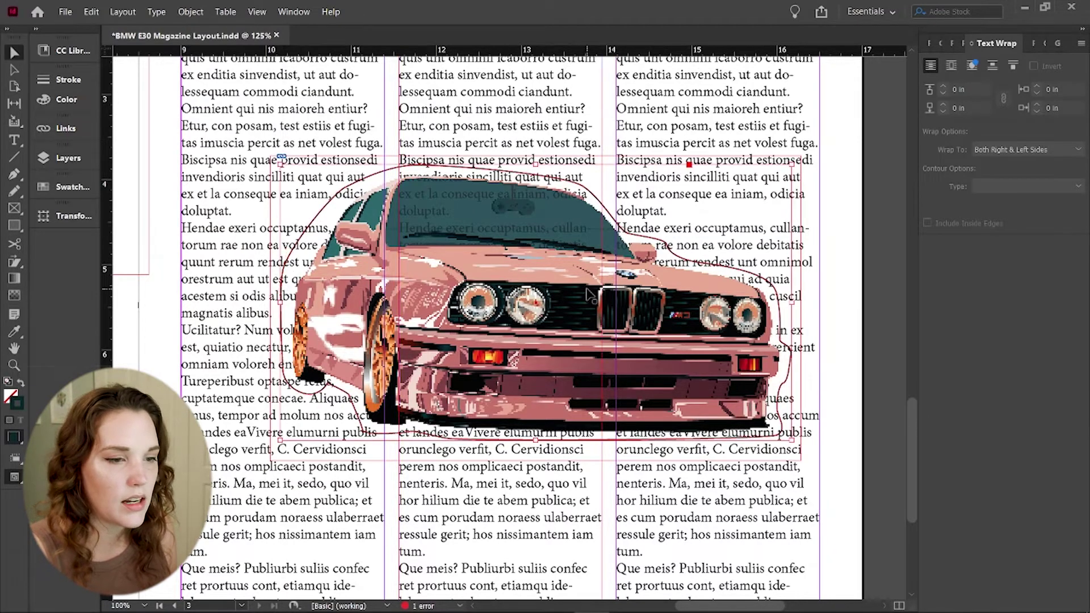
pyautogui.scroll(6, 587, 291)
pyautogui.scroll(-2, 369, 261)
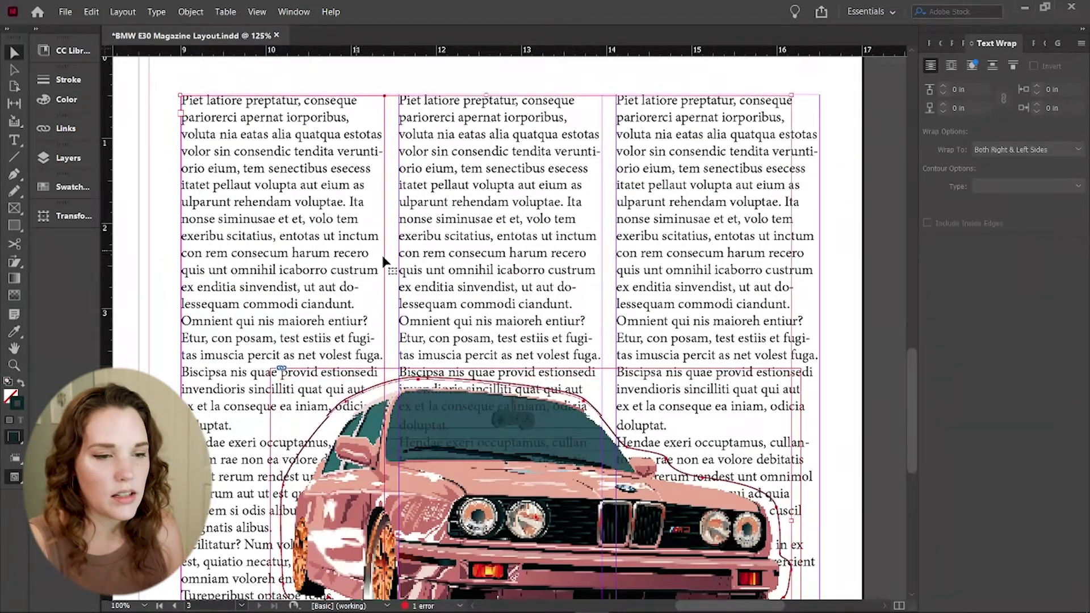
pyautogui.keyDown('shift'); pyautogui.click(473, 279); pyautogui.keyUp('shift')
pyautogui.keyDown('shift'); pyautogui.click(644, 276); pyautogui.keyUp('shift')
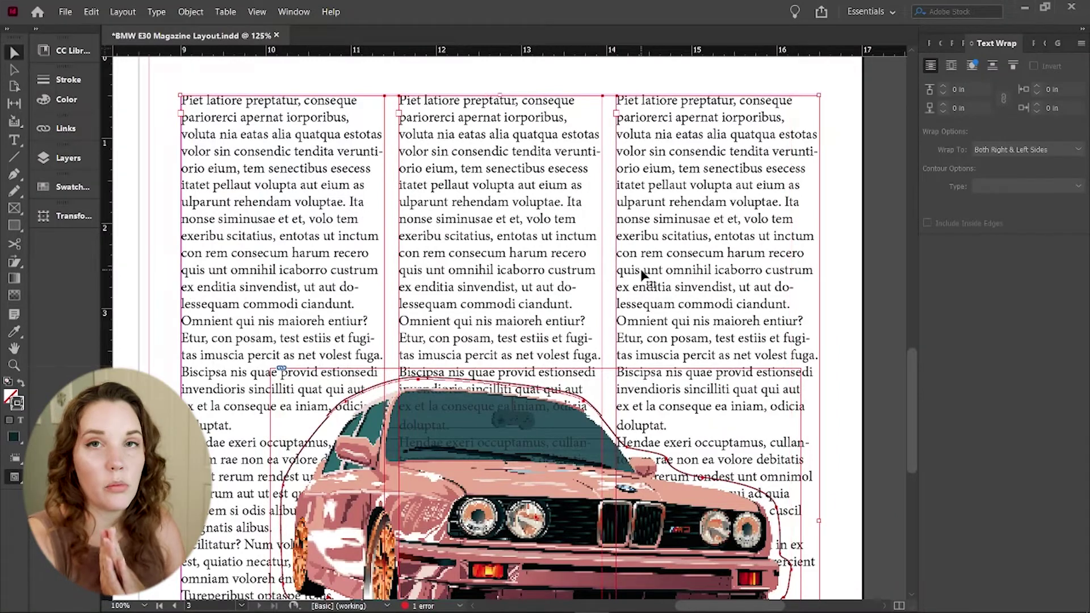
pyautogui.click(973, 66)
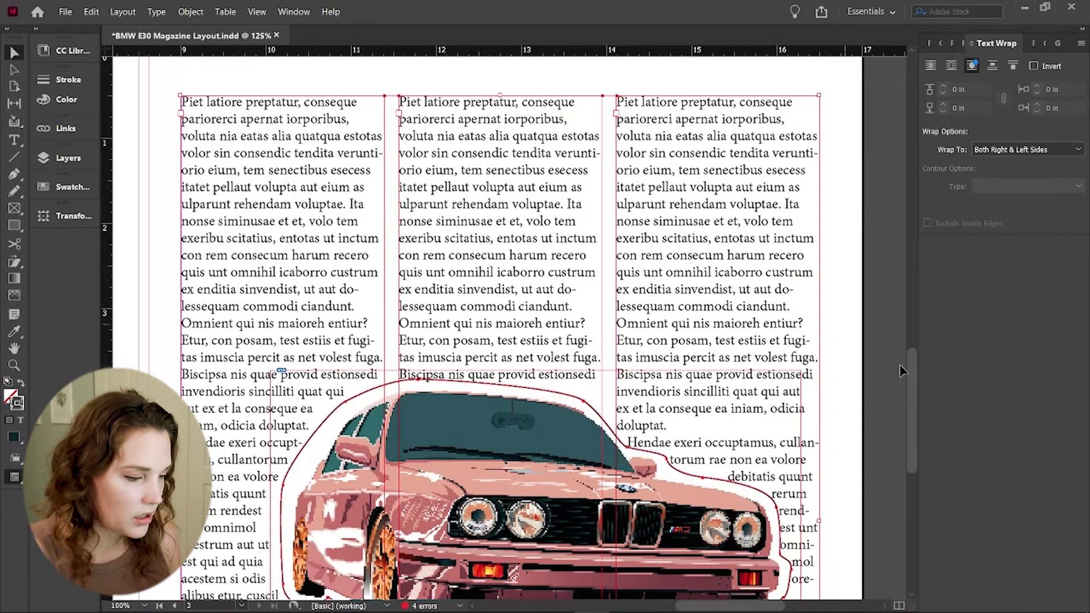
pyautogui.press('z')
pyautogui.keyDown('alt'); pyautogui.click(622, 413); pyautogui.keyUp('alt')
pyautogui.hscroll(-3, 622, 413)
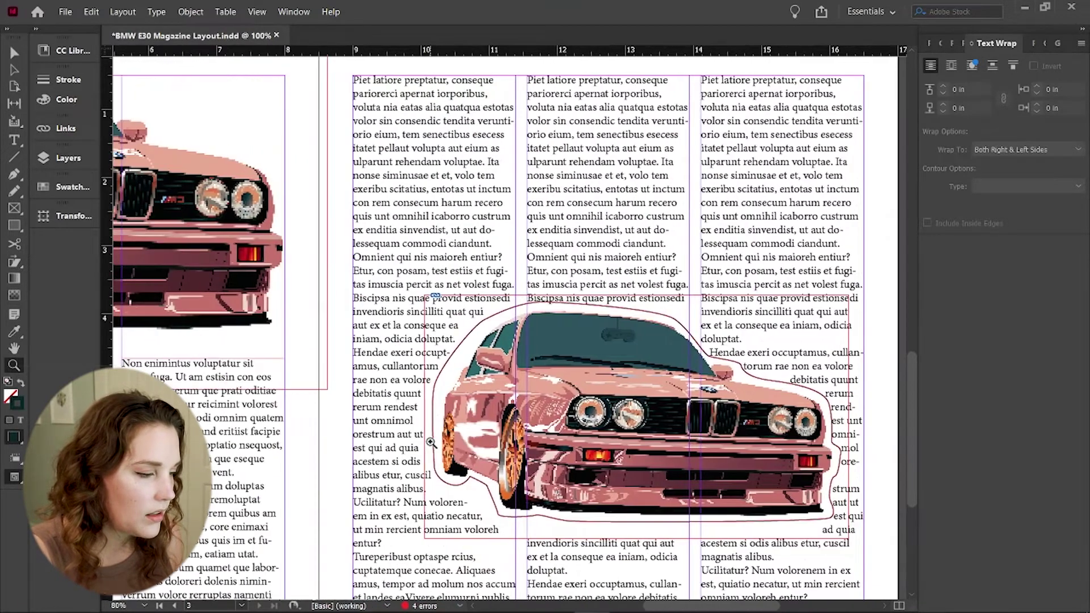
pyautogui.press('v')
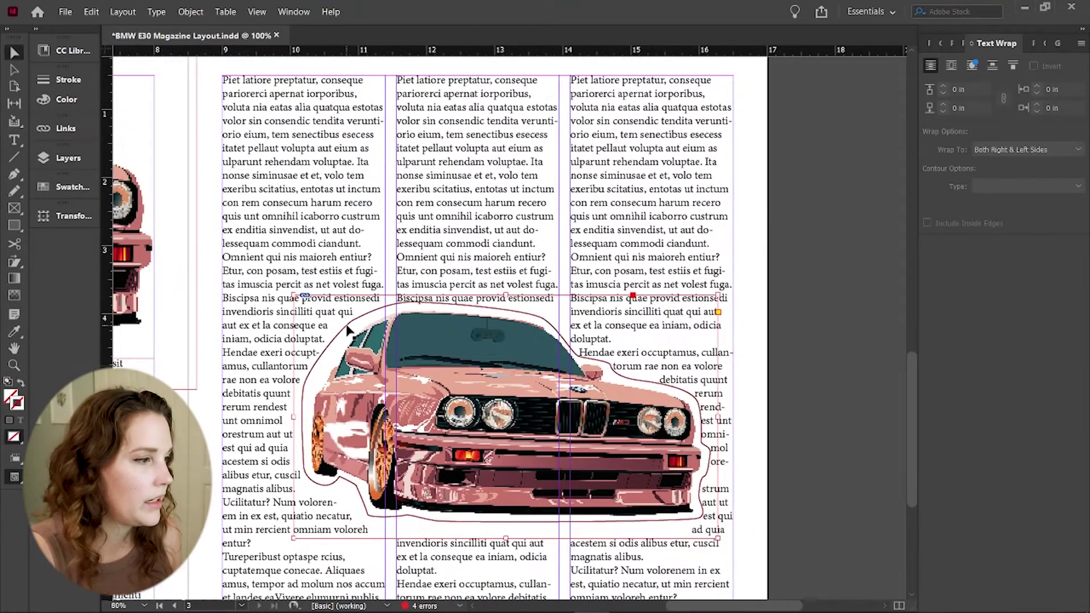
pyautogui.click(348, 330)
# - Hide the car's <path> wrap contour under Layer 2 in the Layers panel
pyautogui.click(68, 158)
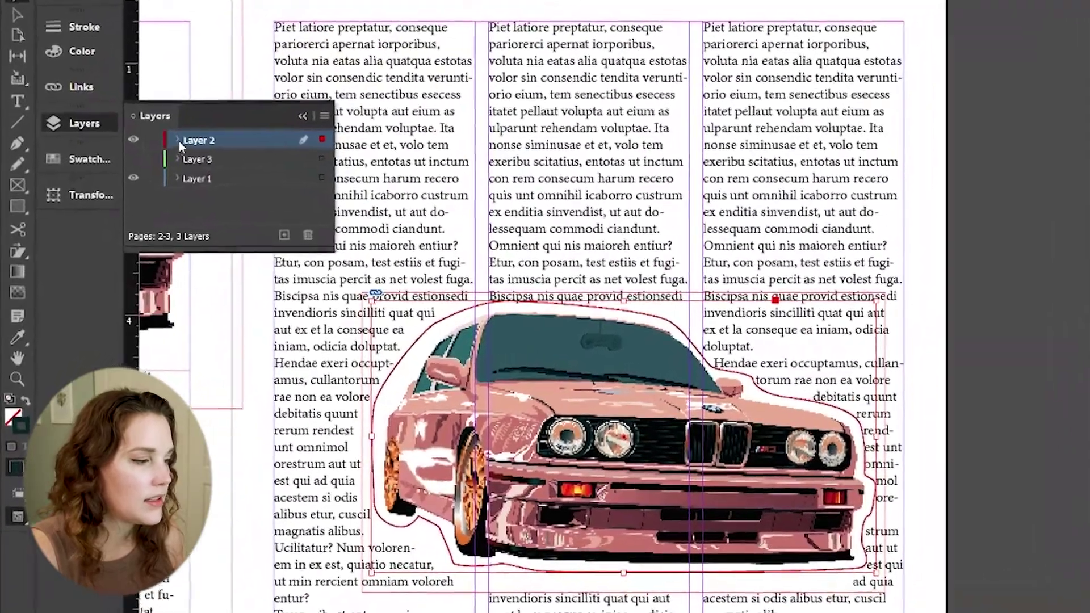
pyautogui.click(143, 171)
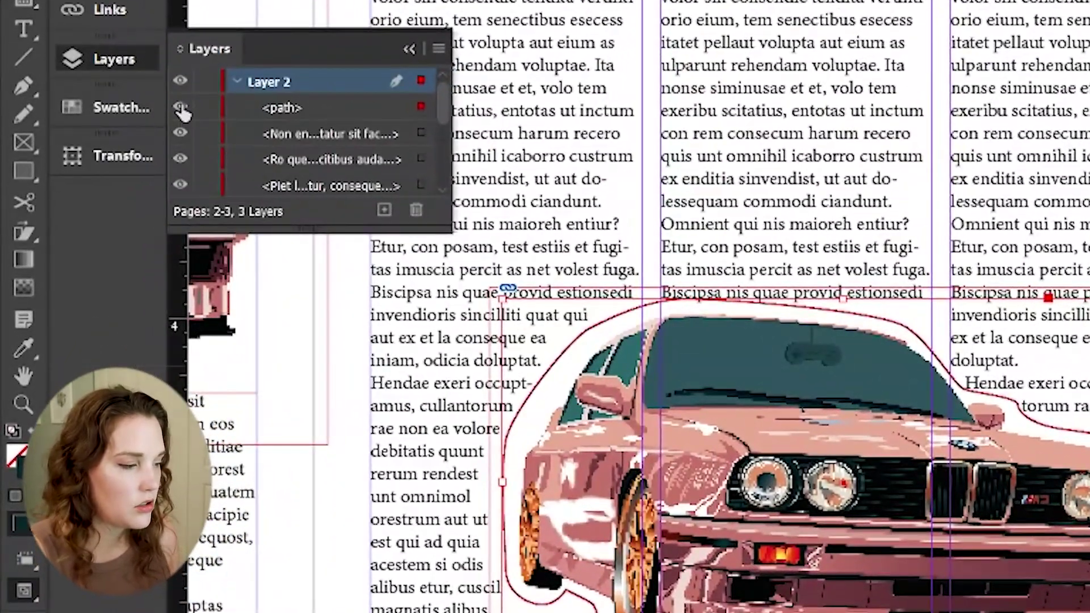
pyautogui.click(181, 108)
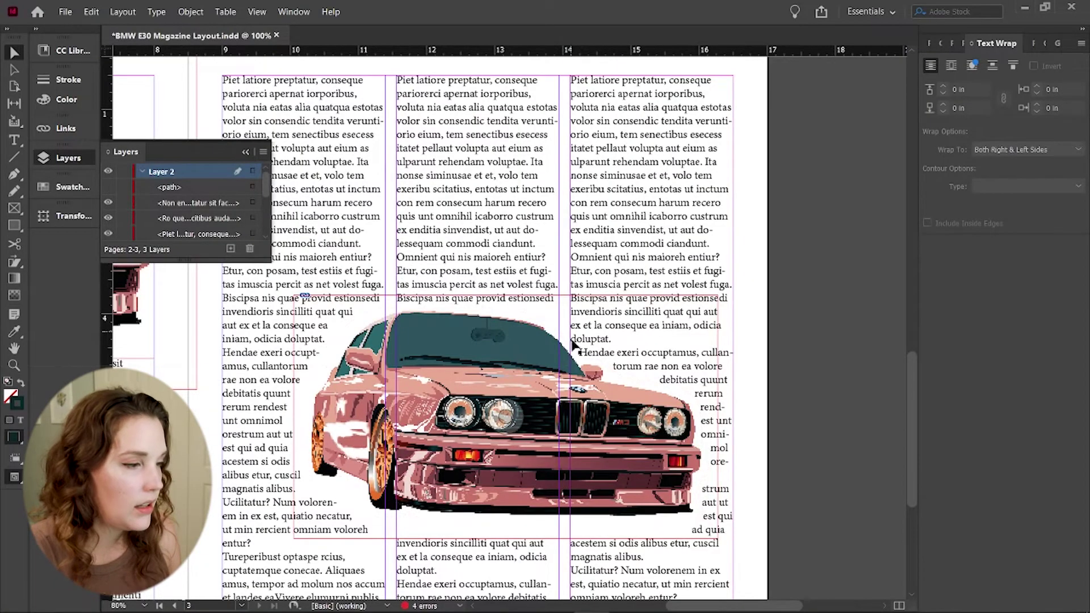
# - Zoom out to the whole spread and switch to Preview screen mode
pyautogui.press('z')
pyautogui.keyDown('alt'); pyautogui.click(488, 360); pyautogui.keyUp('alt')
pyautogui.keyDown('alt'); pyautogui.click(483, 360); pyautogui.keyUp('alt')
pyautogui.press('v')
pyautogui.click(257, 12)
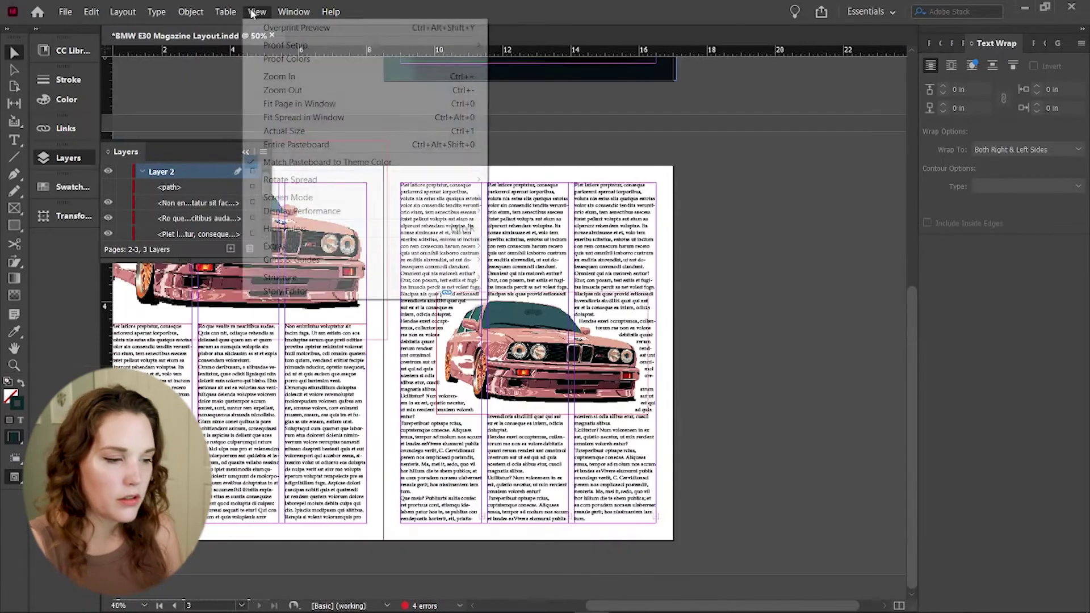
pyautogui.moveTo(462, 203)
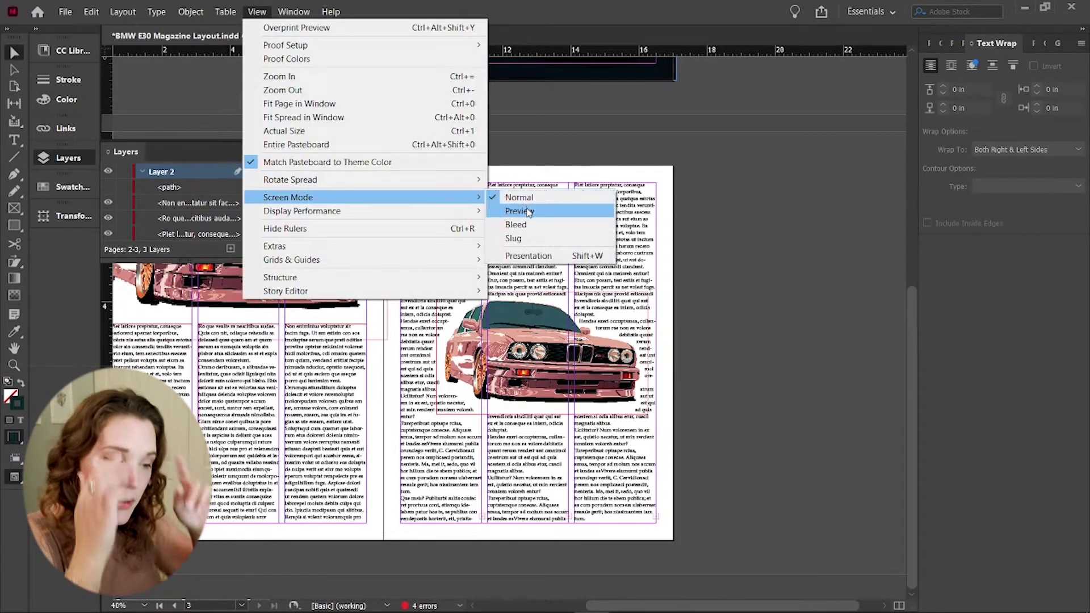
pyautogui.click(518, 211)
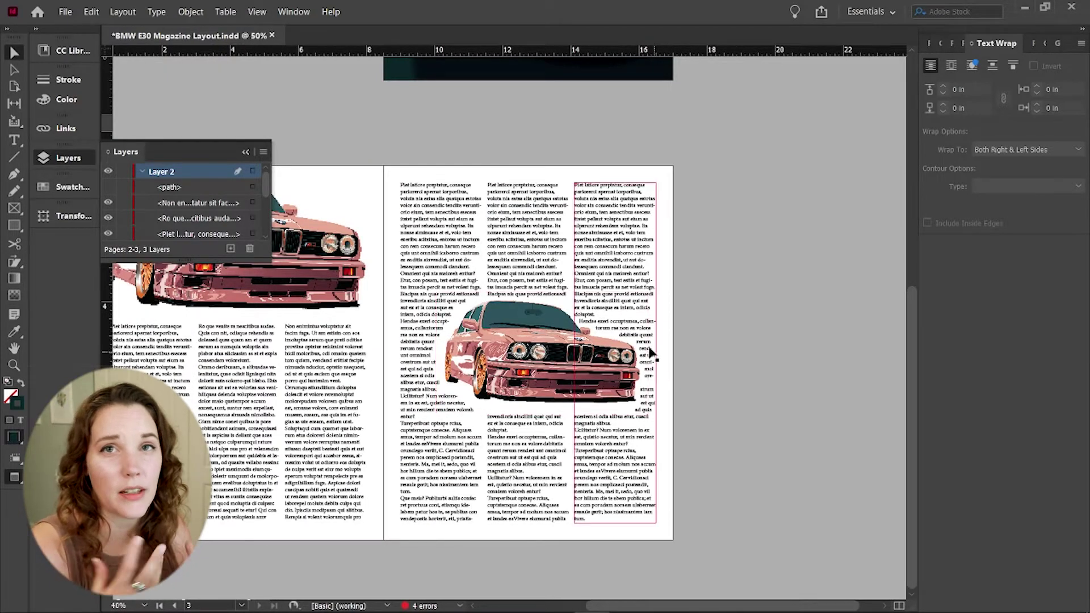
# - Delete the paragraph break before 'Hendae' so it joins the previous paragraph
pyautogui.press('z')
pyautogui.press('v')
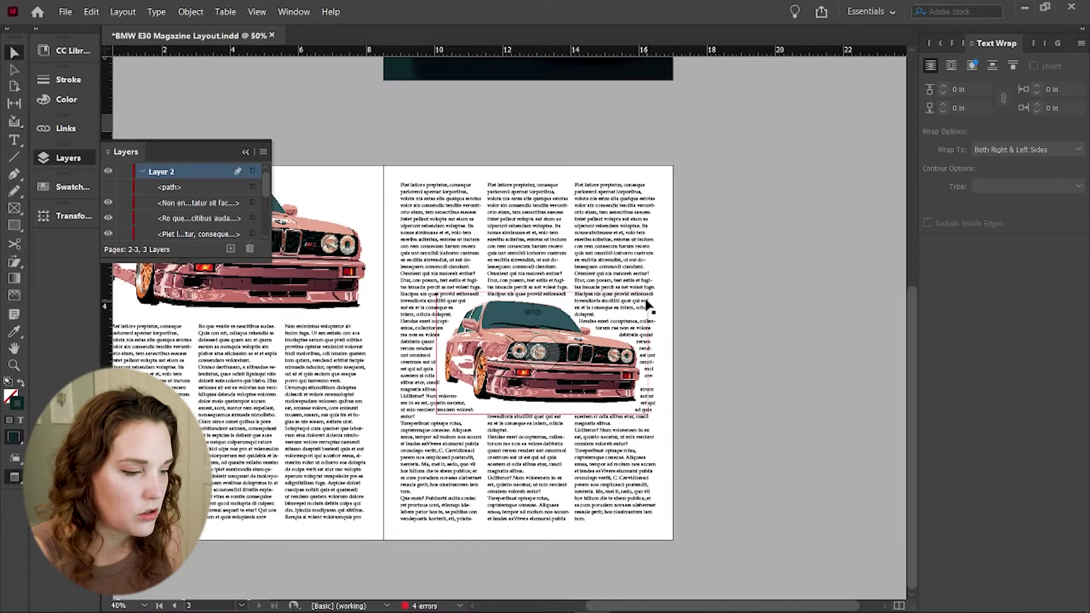
pyautogui.press('t')
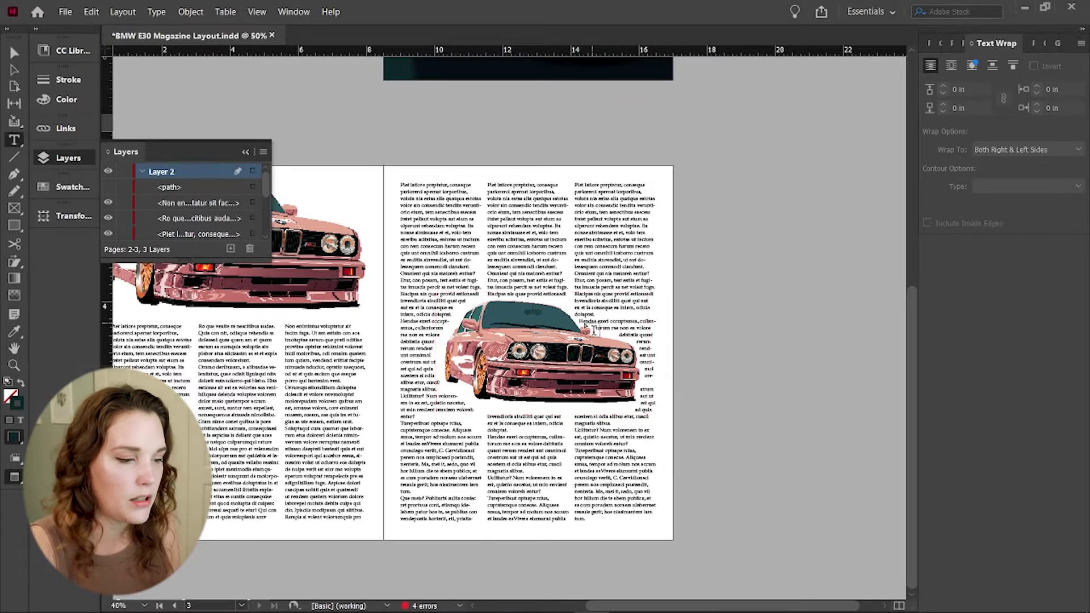
pyautogui.click(492, 372)
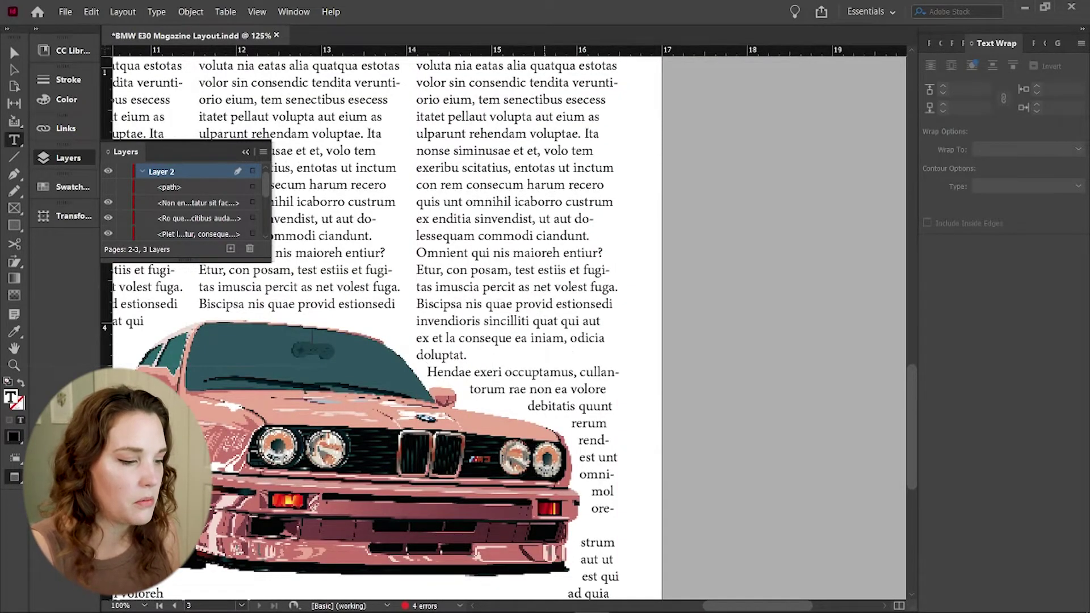
pyautogui.press('BackSpace')
pyautogui.write('z')
pyautogui.moveTo(466, 355); pyautogui.dragTo(726, 264)
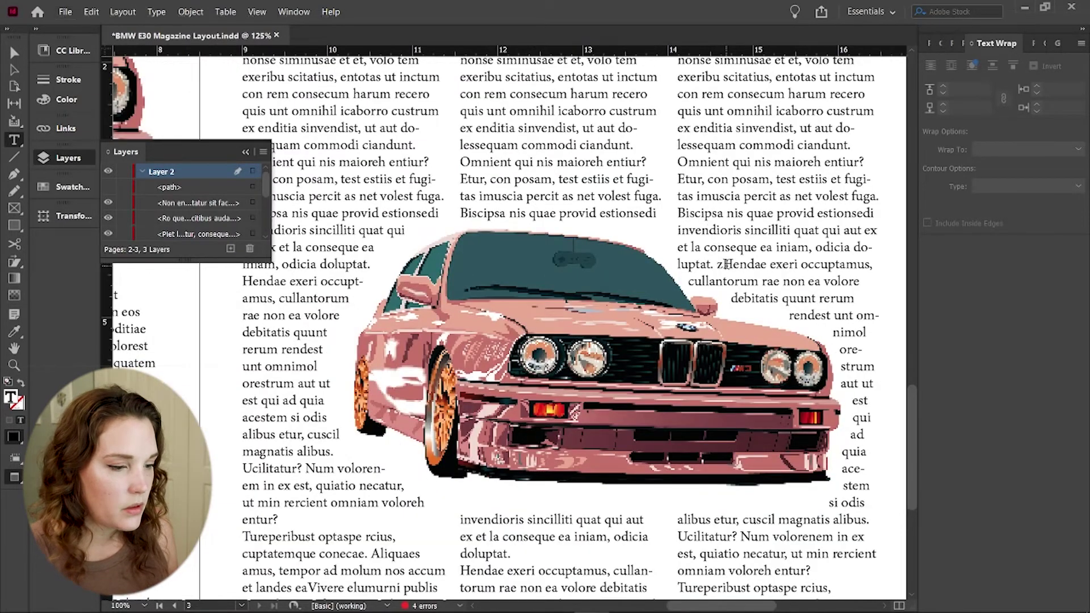
pyautogui.press('BackSpace')
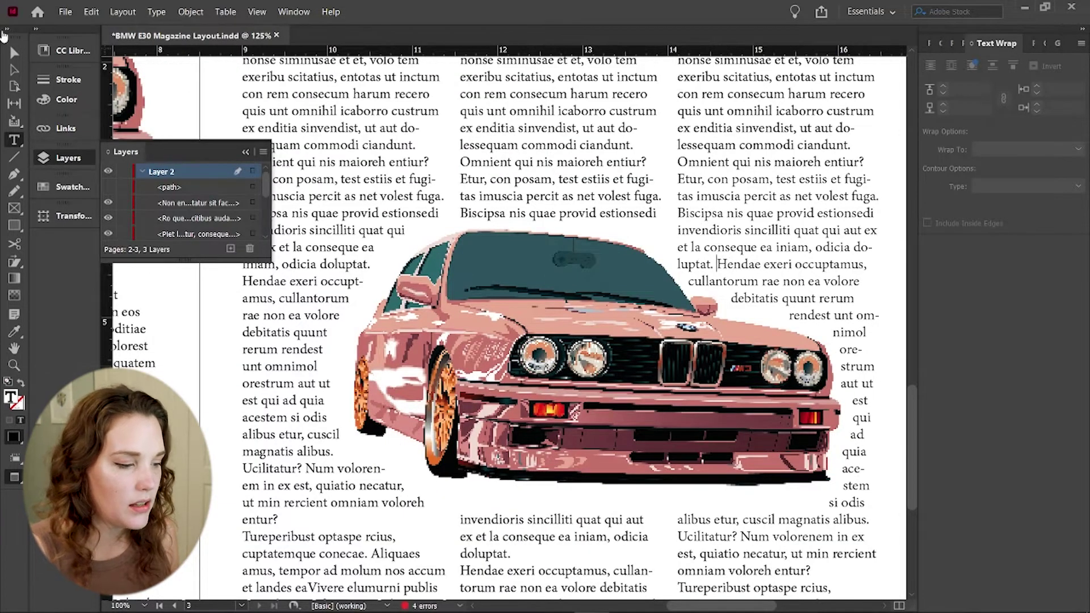
pyautogui.click(14, 53)
# - Show and select the car's <path> contour in Layers, then drag its corner to enlarge the wrap
pyautogui.click(14, 365)
pyautogui.moveTo(650, 359); pyautogui.dragTo(610, 362)
pyautogui.click(535, 336)
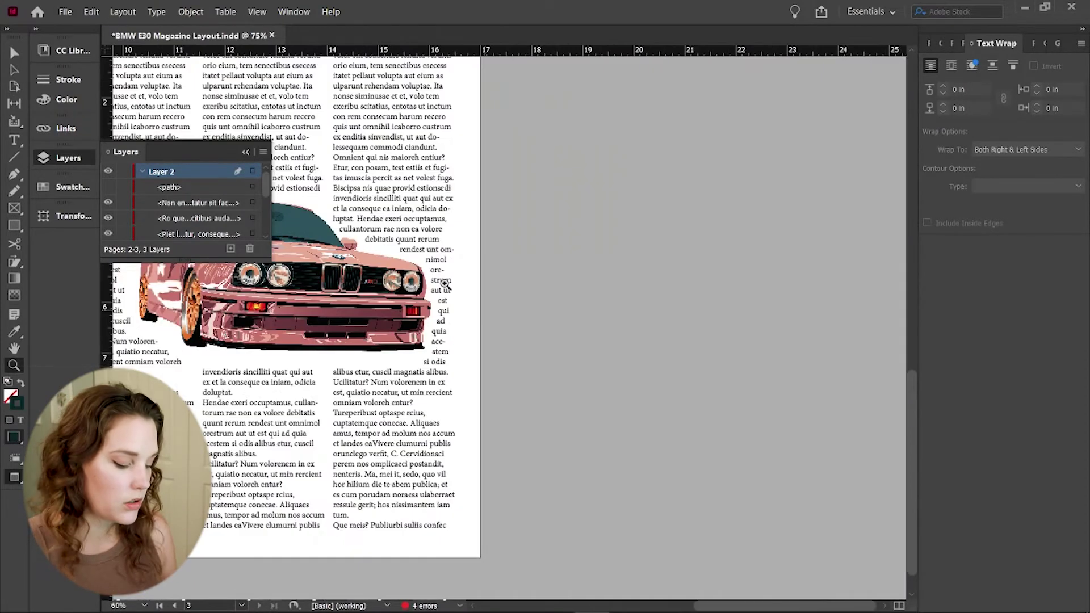
pyautogui.click(410, 277)
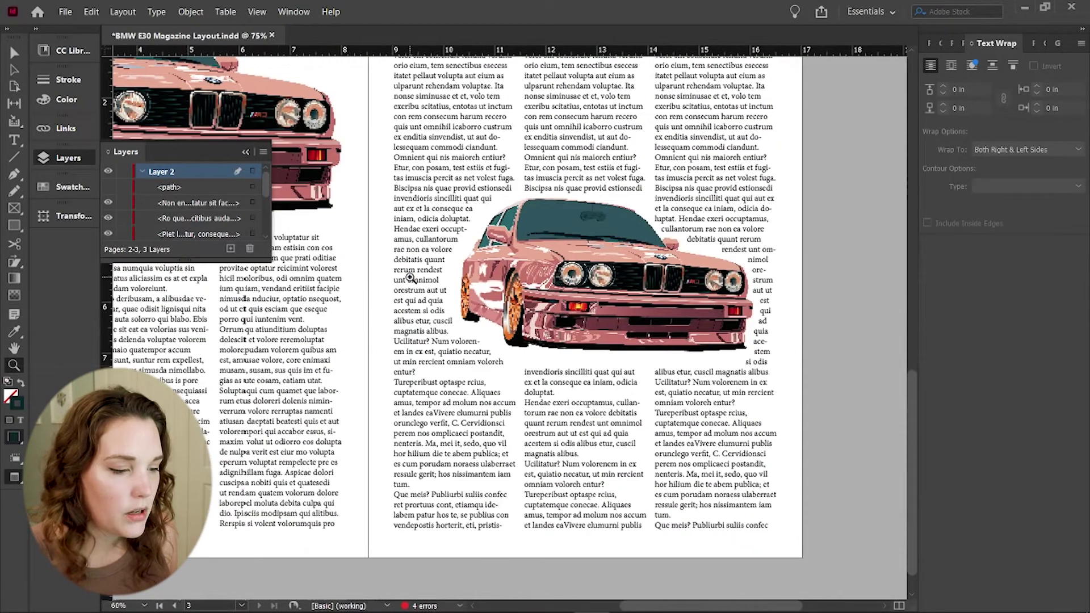
pyautogui.press('v')
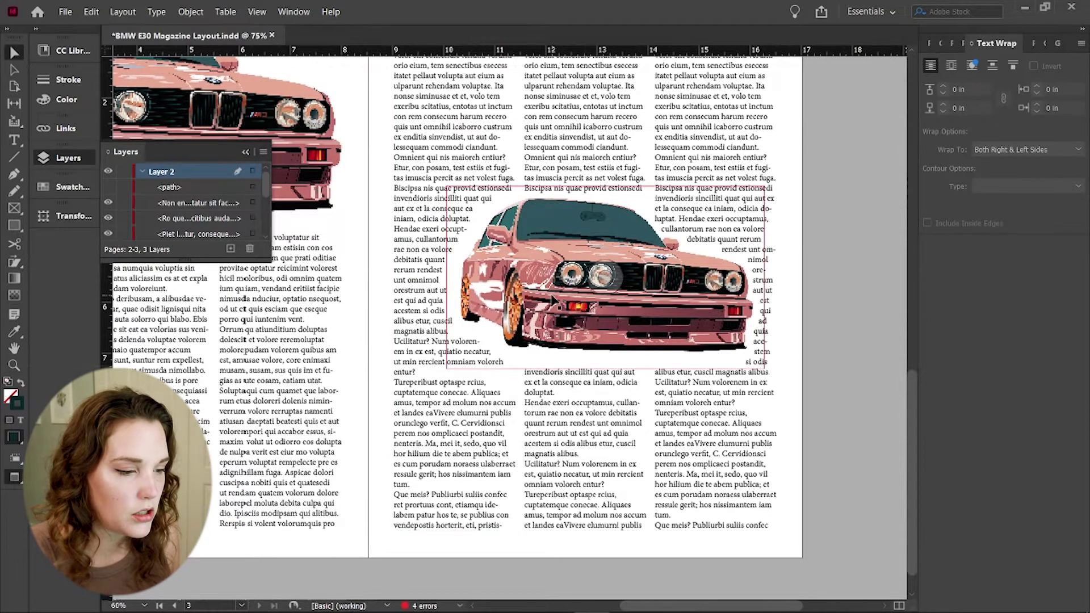
pyautogui.click(559, 309)
pyautogui.click(108, 187)
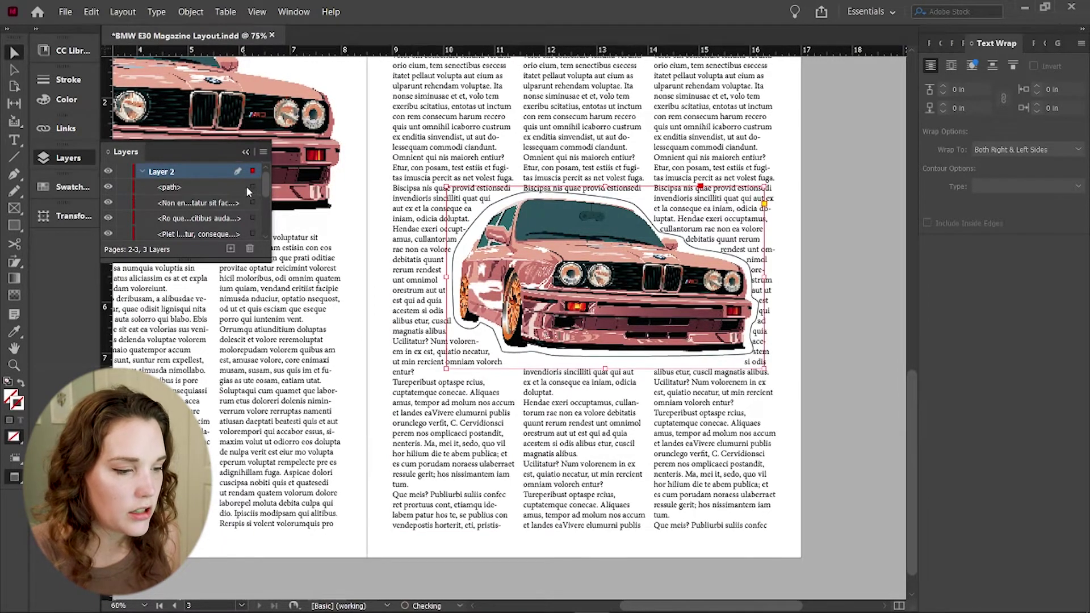
pyautogui.click(252, 187)
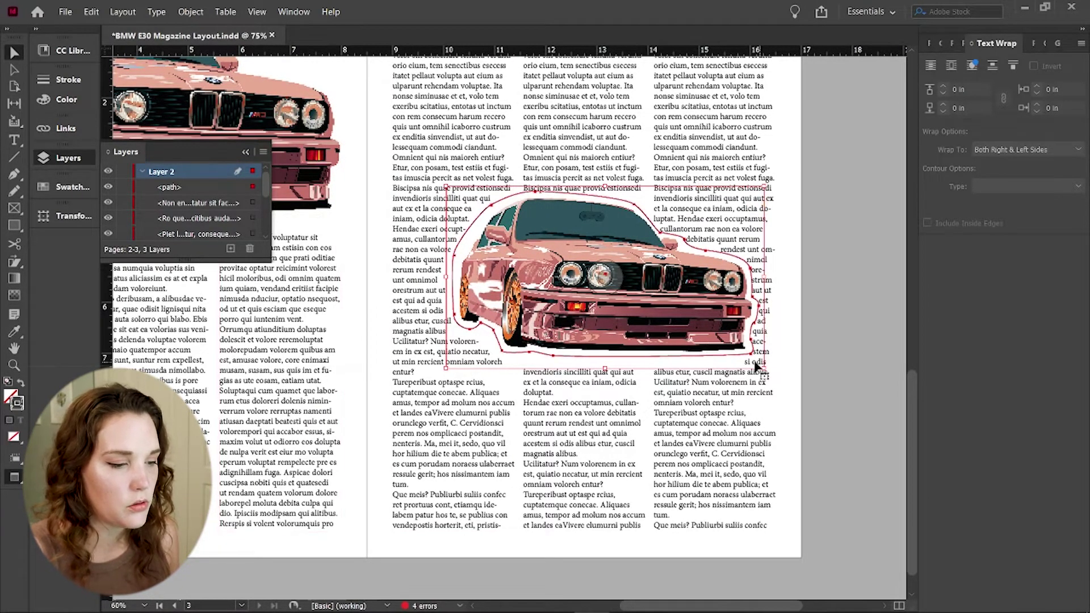
pyautogui.moveTo(757, 367); pyautogui.dragTo(743, 357)
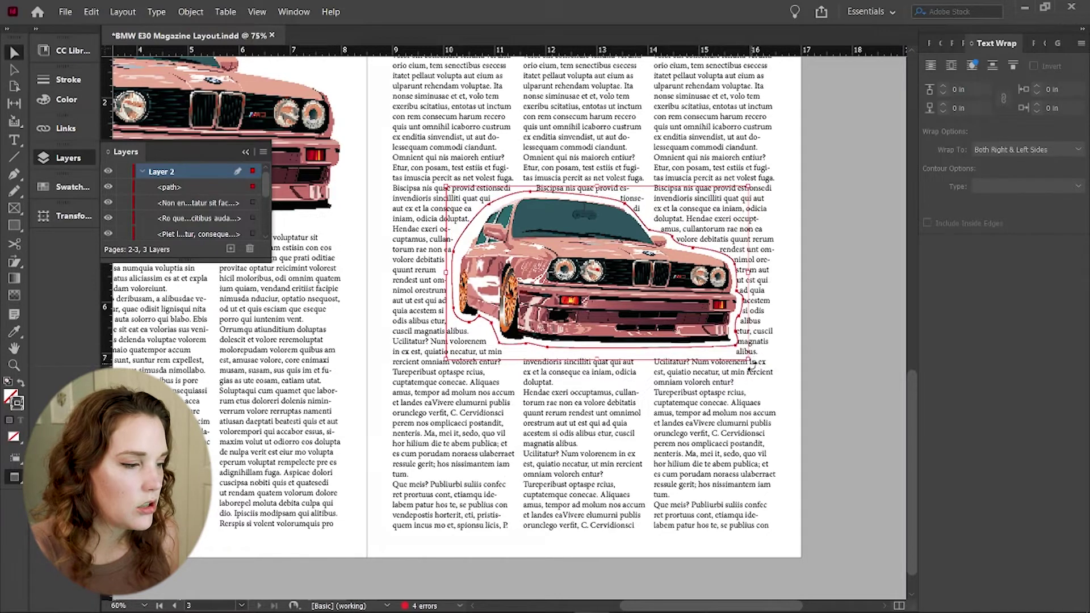
pyautogui.hotkey('ctrl', 'shift', 'a')
pyautogui.press('z')
pyautogui.keyDown('alt'); pyautogui.click(479, 374); pyautogui.keyUp('alt')
pyautogui.keyDown('alt'); pyautogui.click(441, 410); pyautogui.keyUp('alt')
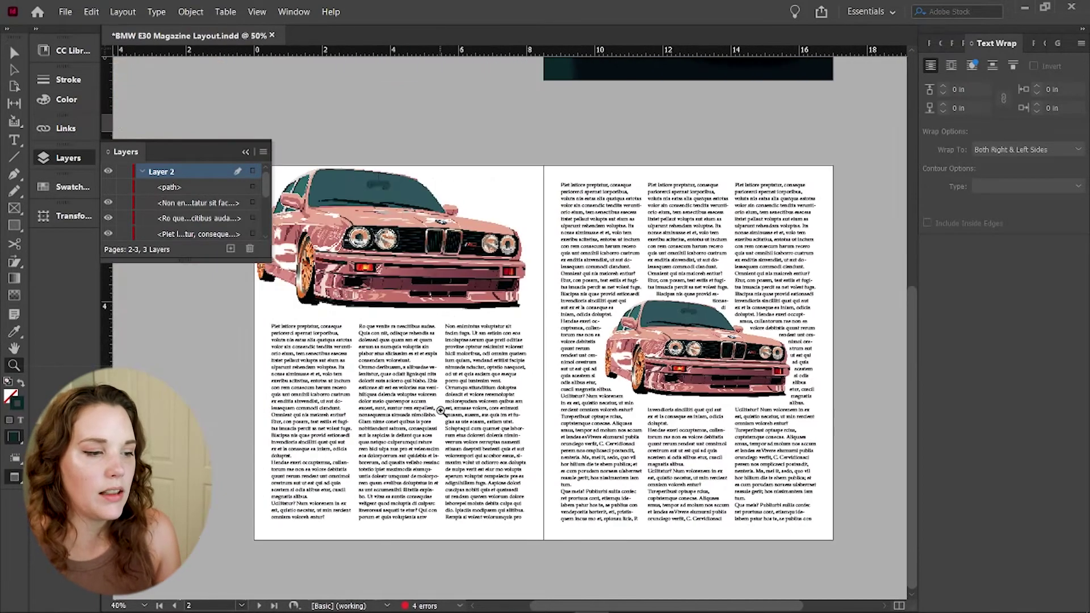
pyautogui.press('v')
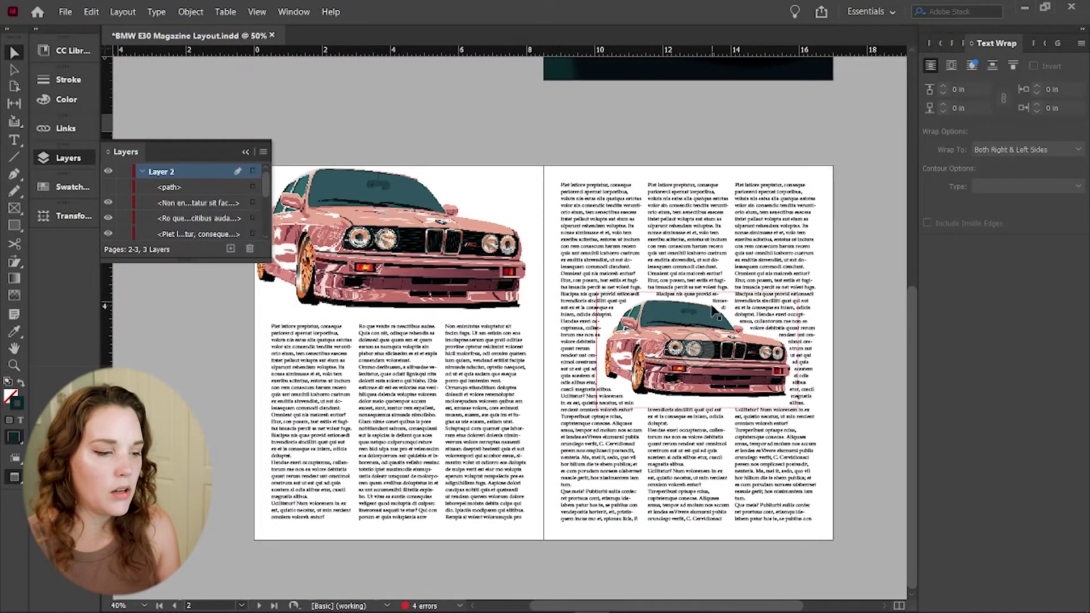
pyautogui.scroll(4, 715, 311)
pyautogui.scroll(-3, 714, 311)
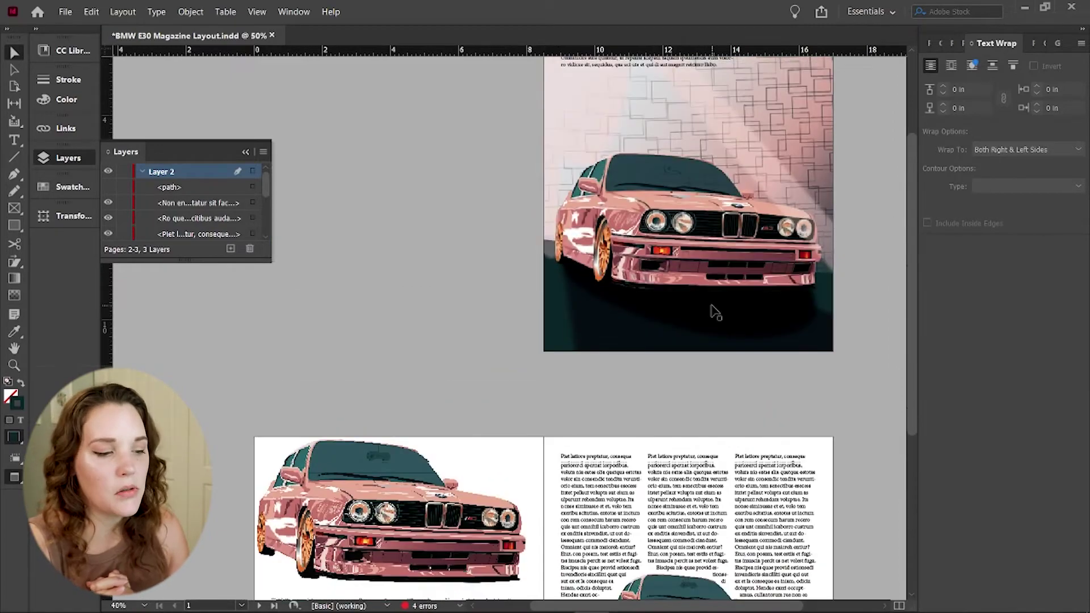
pyautogui.scroll(-2, 714, 311)
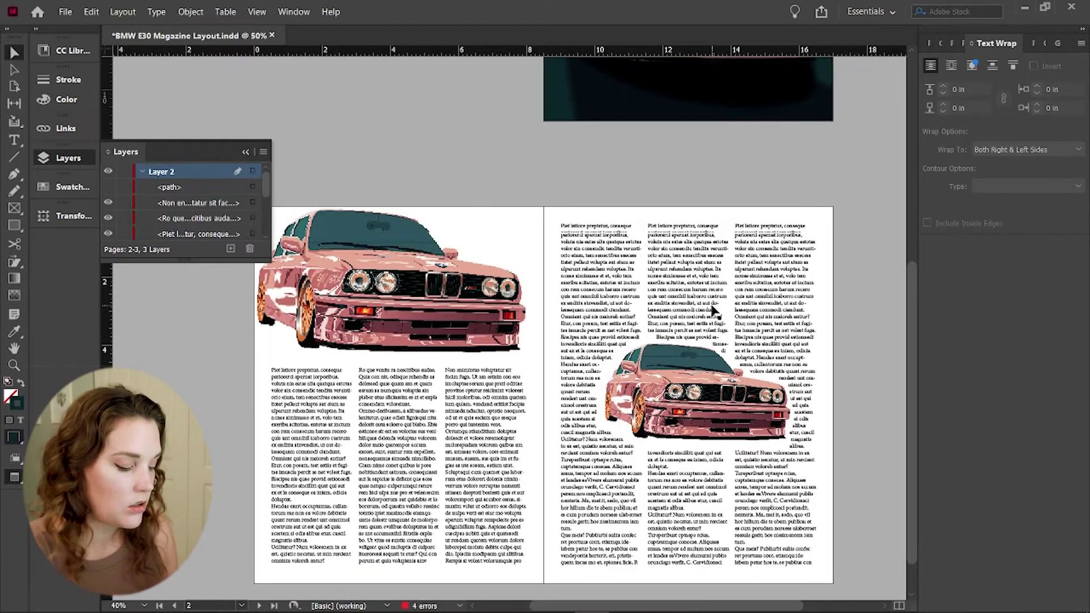
pyautogui.hscroll(-3, 486, 340)
pyautogui.scroll(1, 487, 341)
pyautogui.hscroll(4, 494, 348)
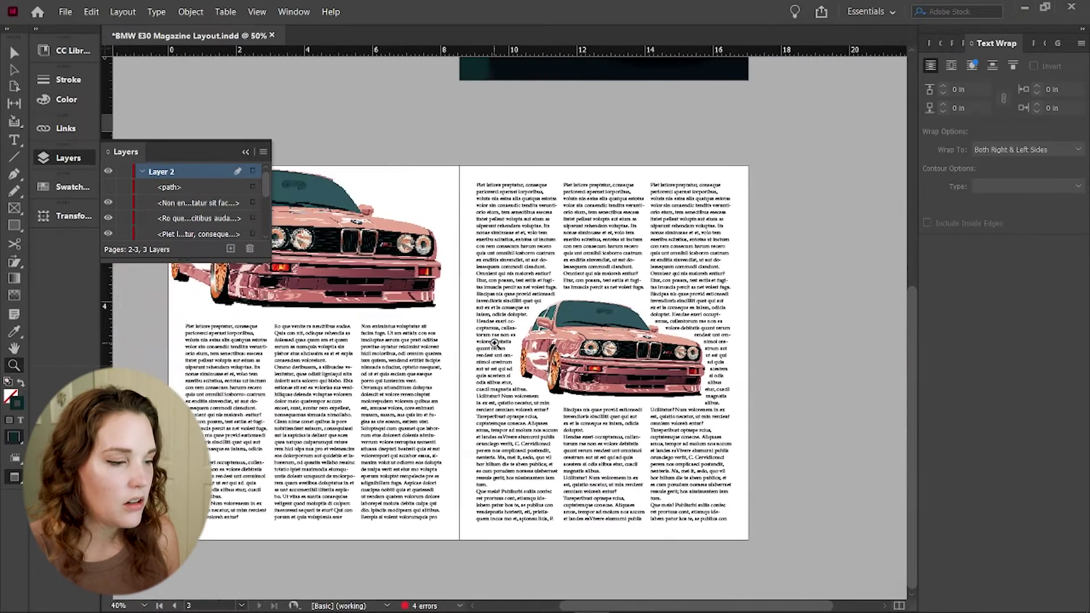
pyautogui.hscroll(-4, 495, 346)
pyautogui.hscroll(5, 494, 348)
pyautogui.scroll(6, 494, 348)
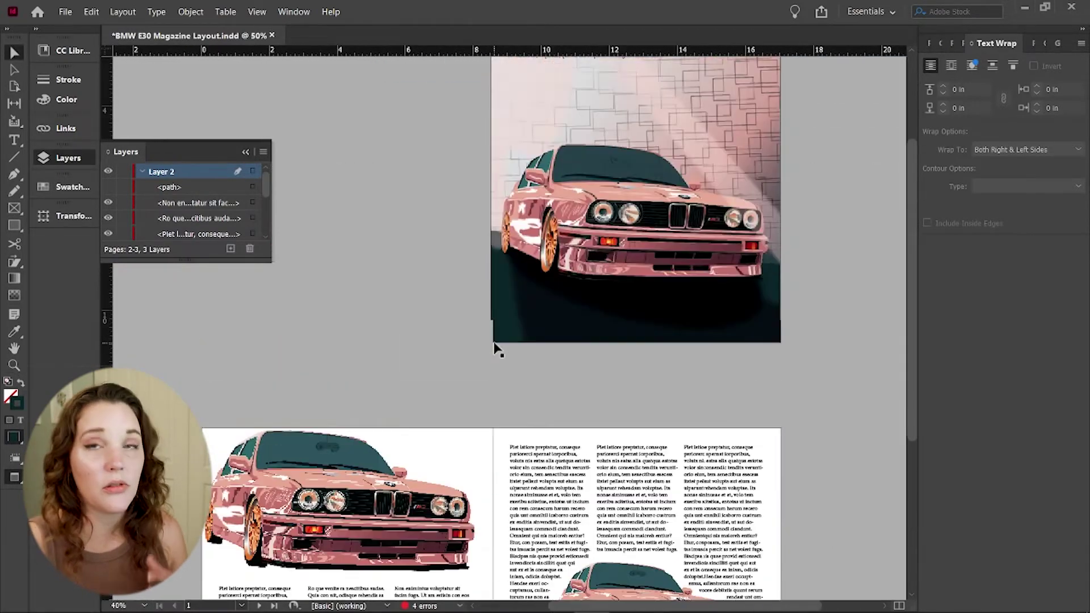
pyautogui.scroll(-6, 495, 348)
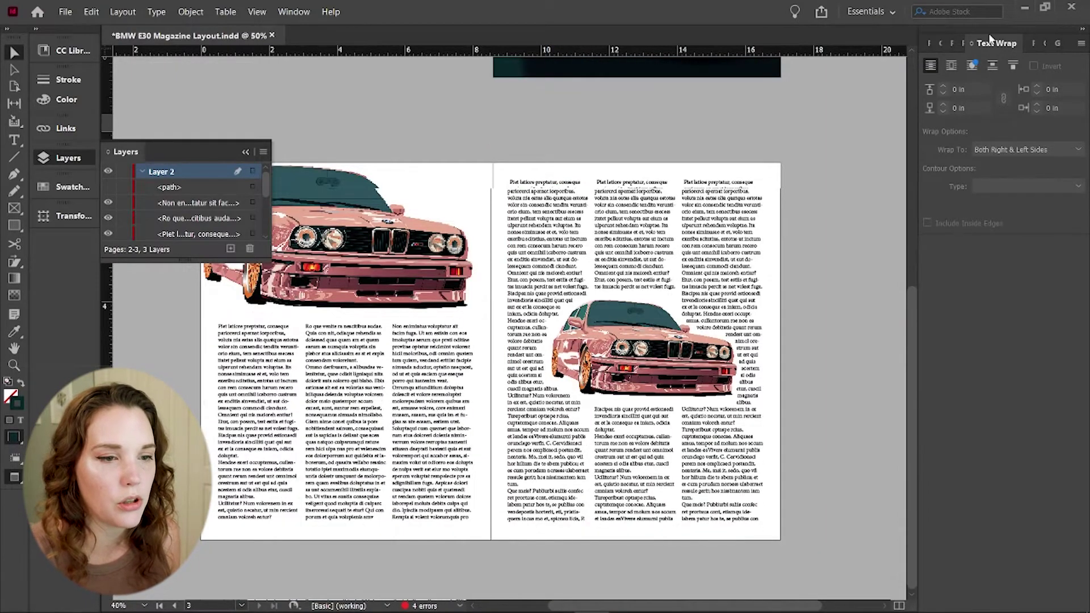
# - Add pages 4 and 5 in the Pages panel and make Layer 3 visible to show the grille close-up
pyautogui.click(926, 43)
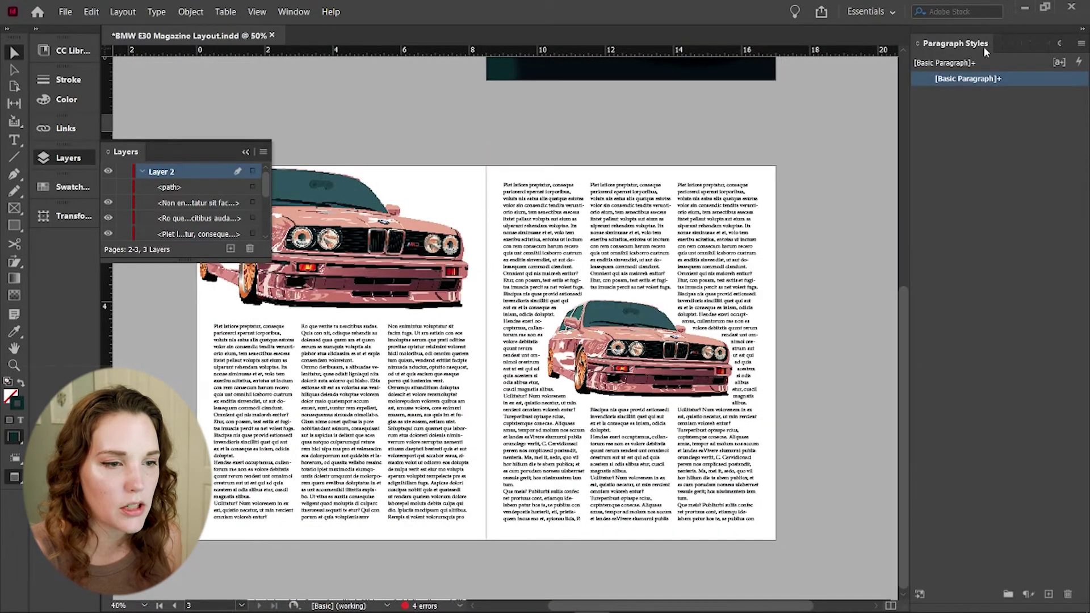
pyautogui.click(1010, 43)
pyautogui.click(947, 43)
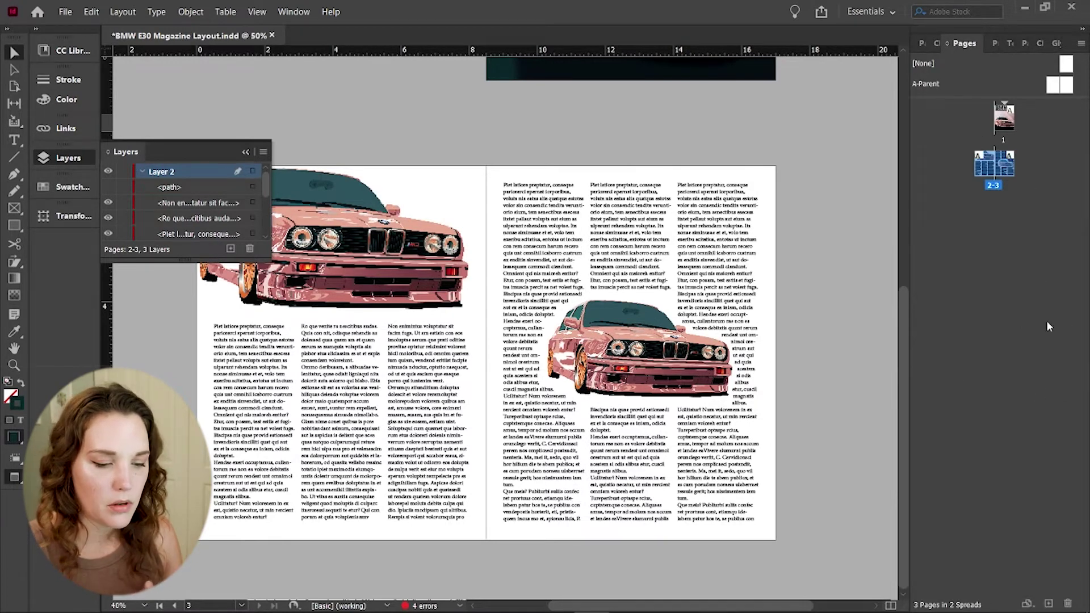
pyautogui.click(1048, 605)
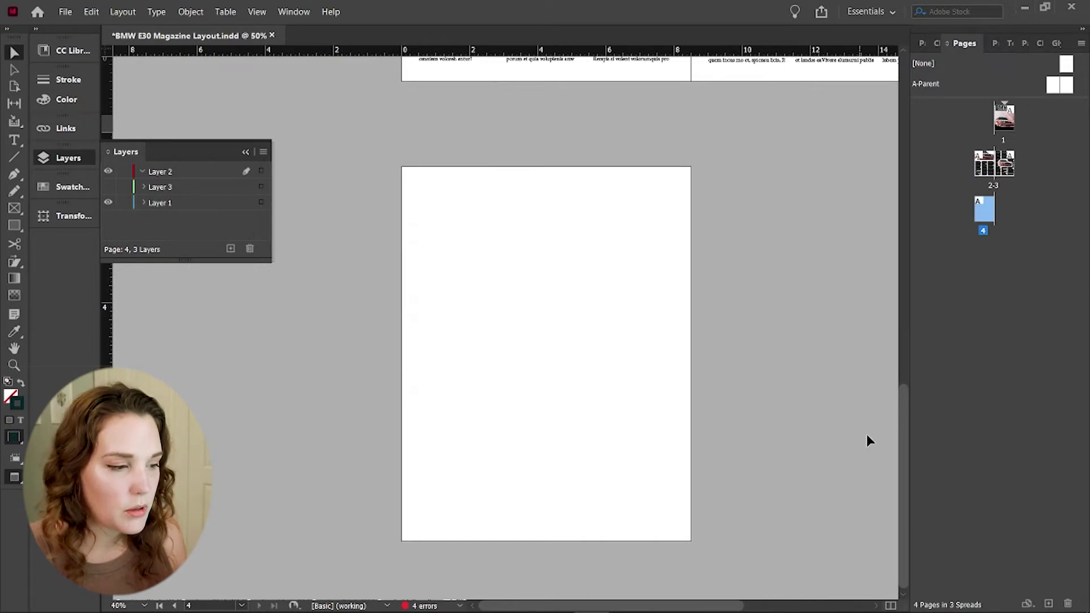
pyautogui.click(1049, 605)
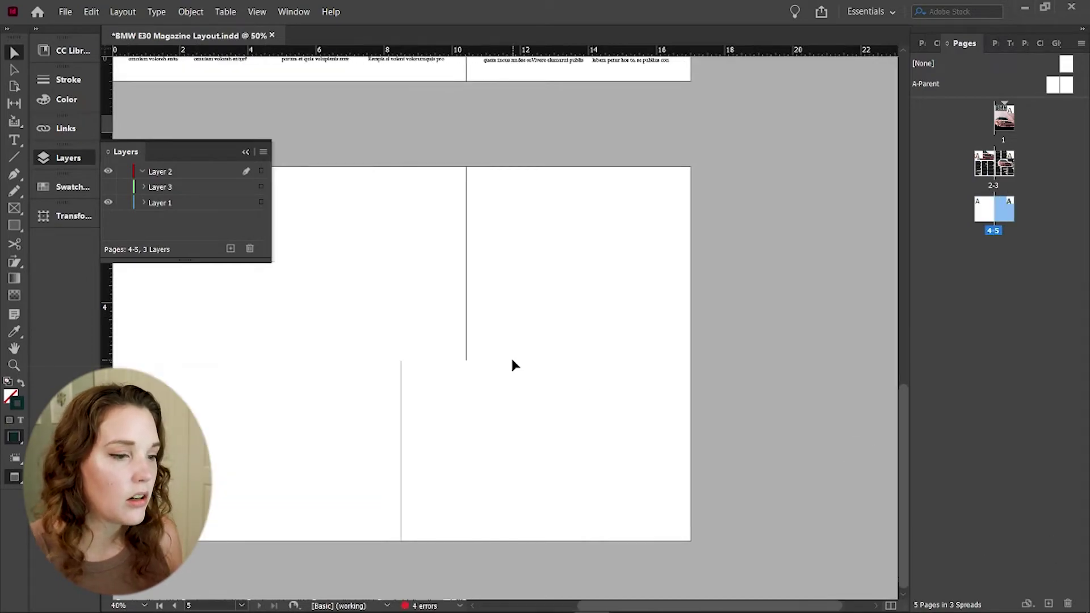
pyautogui.scroll(10, 514, 363)
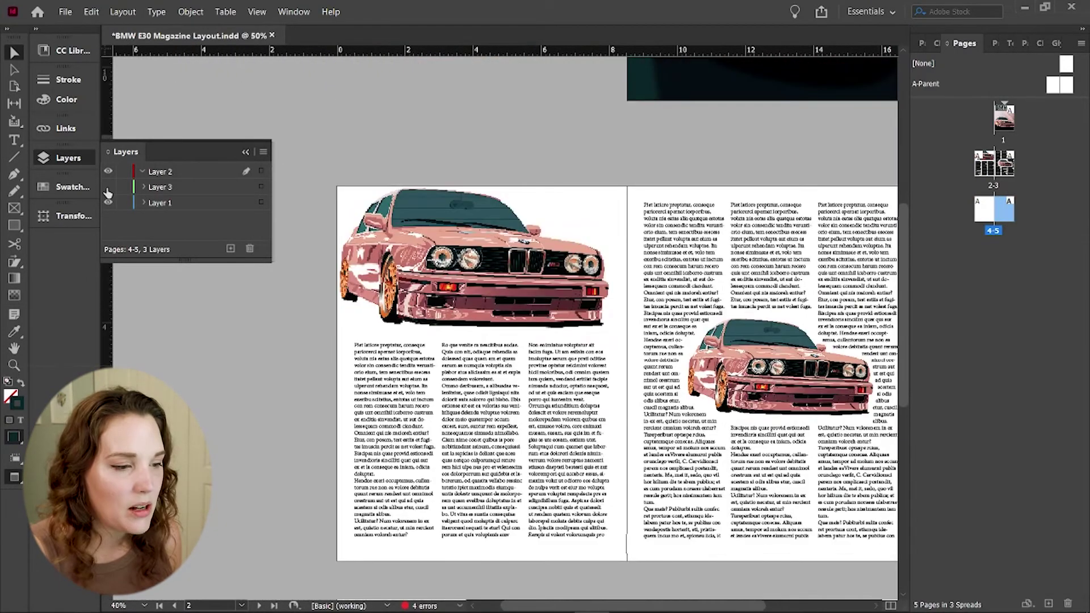
pyautogui.click(108, 187)
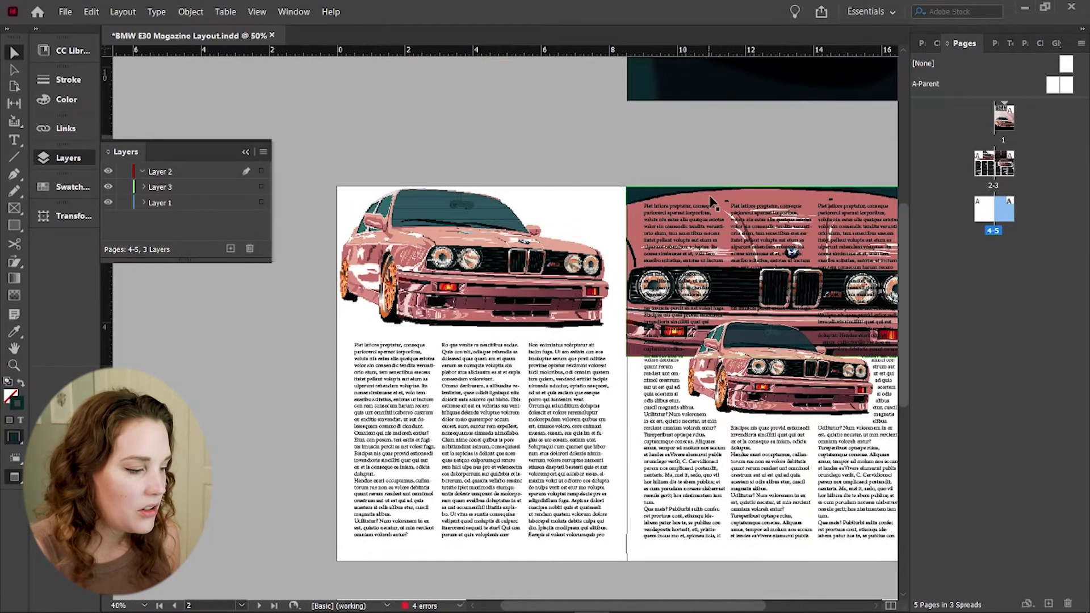
# - Move the pink car-grille close-up down to the top of page 4
pyautogui.hotkey('ctrl', 'z')
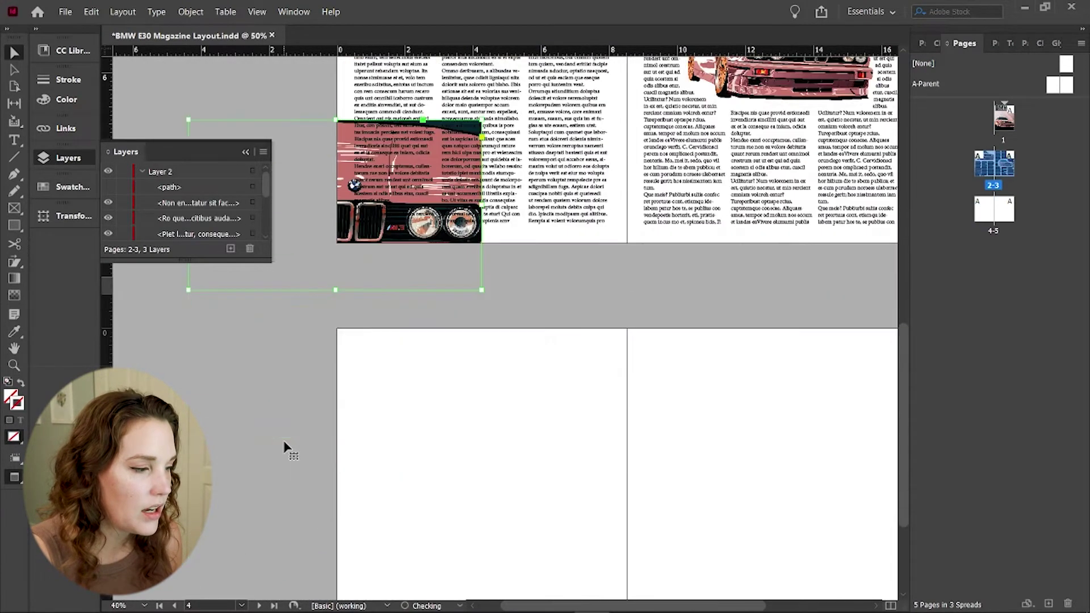
pyautogui.moveTo(423, 154); pyautogui.dragTo(525, 463)
pyautogui.click(416, 287)
pyautogui.scroll(-4, 576, 399)
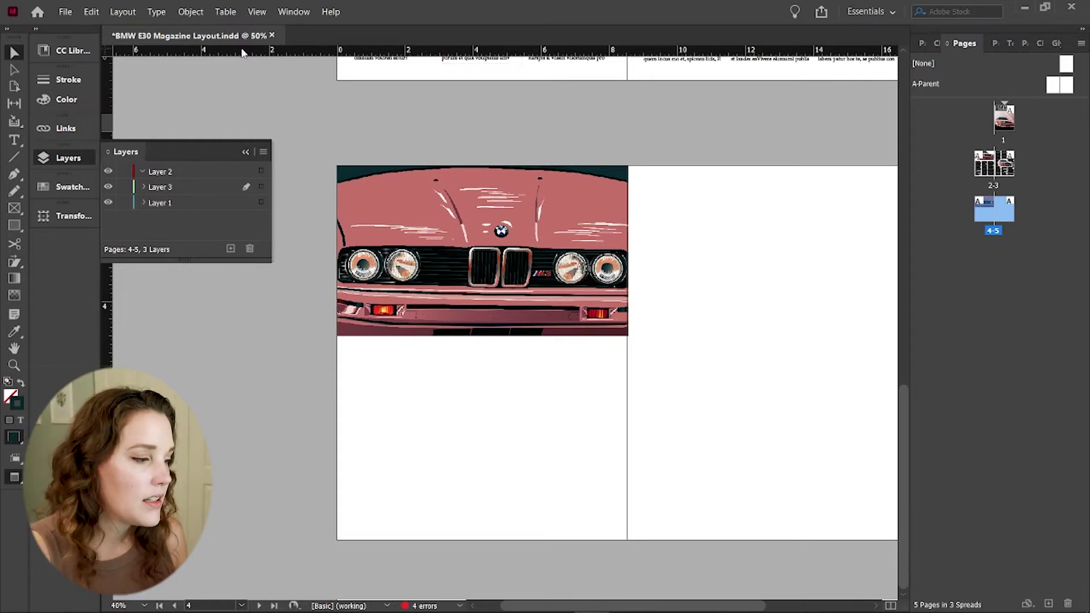
# - Switch the view back to Normal screen mode so guides and frame edges show
pyautogui.click(256, 12)
pyautogui.moveTo(315, 198)
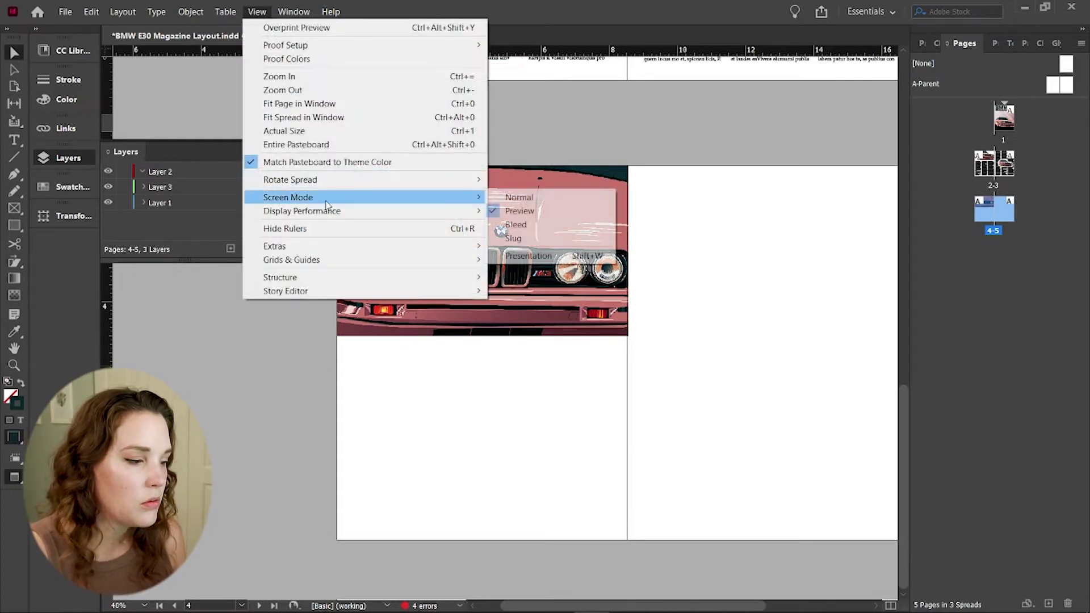
pyautogui.click(517, 198)
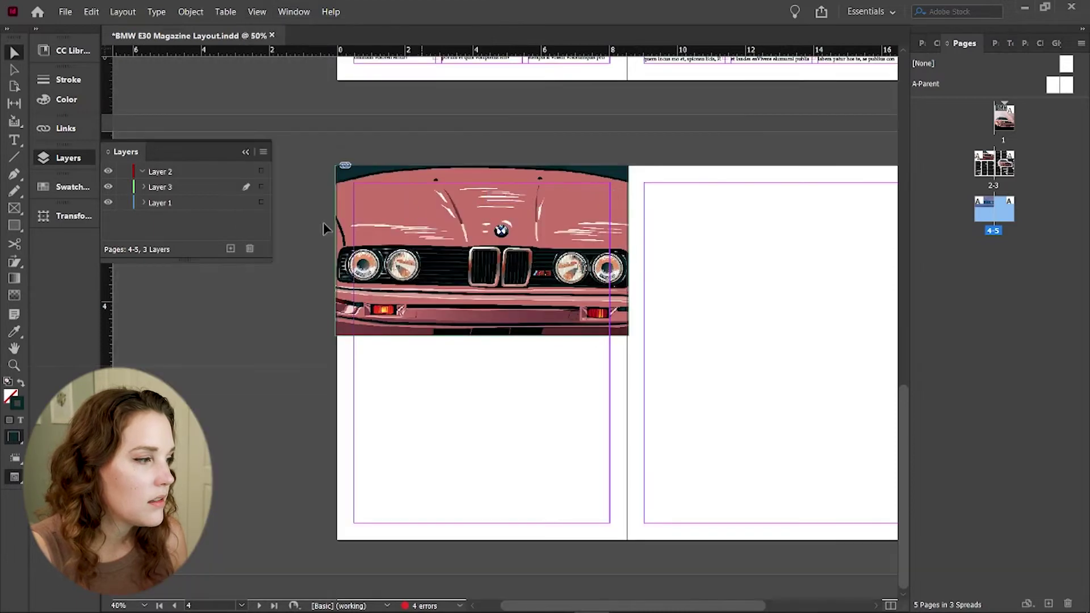
# - Set pages 4–5 to 3 columns in Margins and Columns, then zoom in to check the guides
pyautogui.click(120, 12)
pyautogui.click(168, 41)
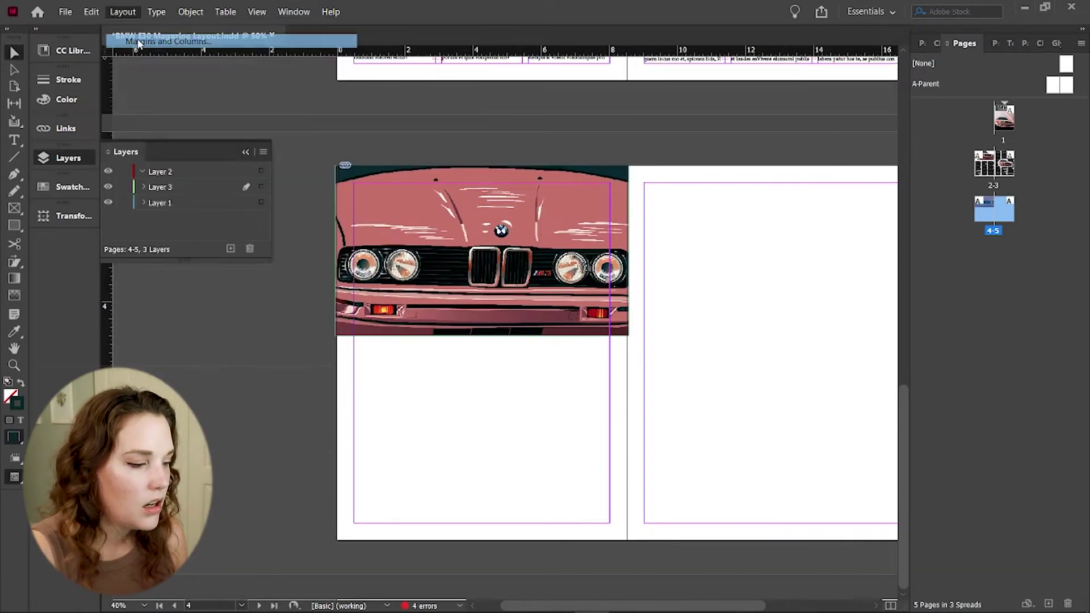
pyautogui.click(435, 294)
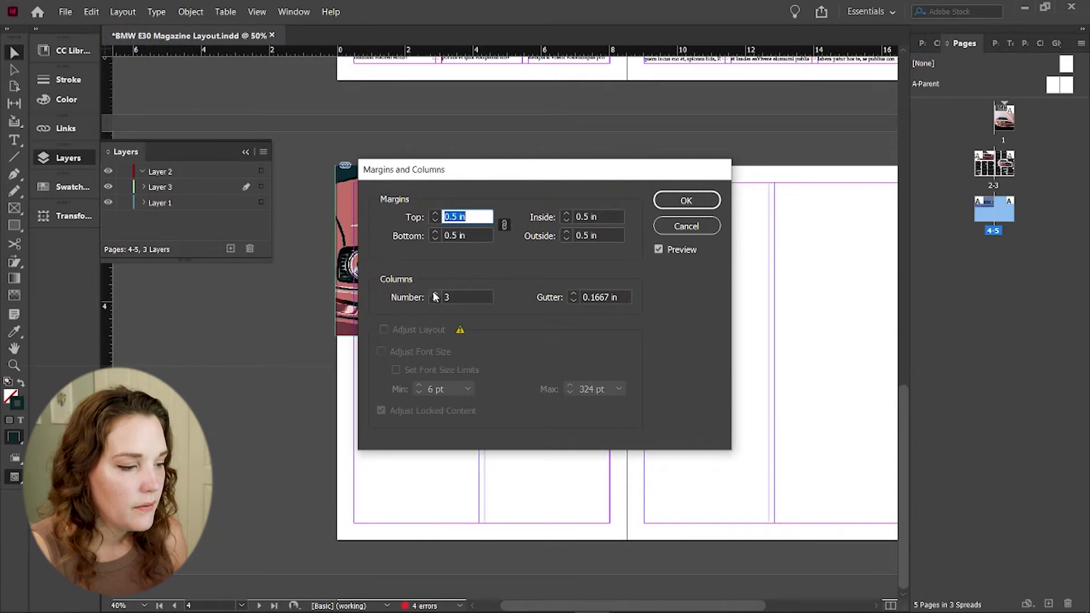
pyautogui.click(435, 294)
pyautogui.click(687, 200)
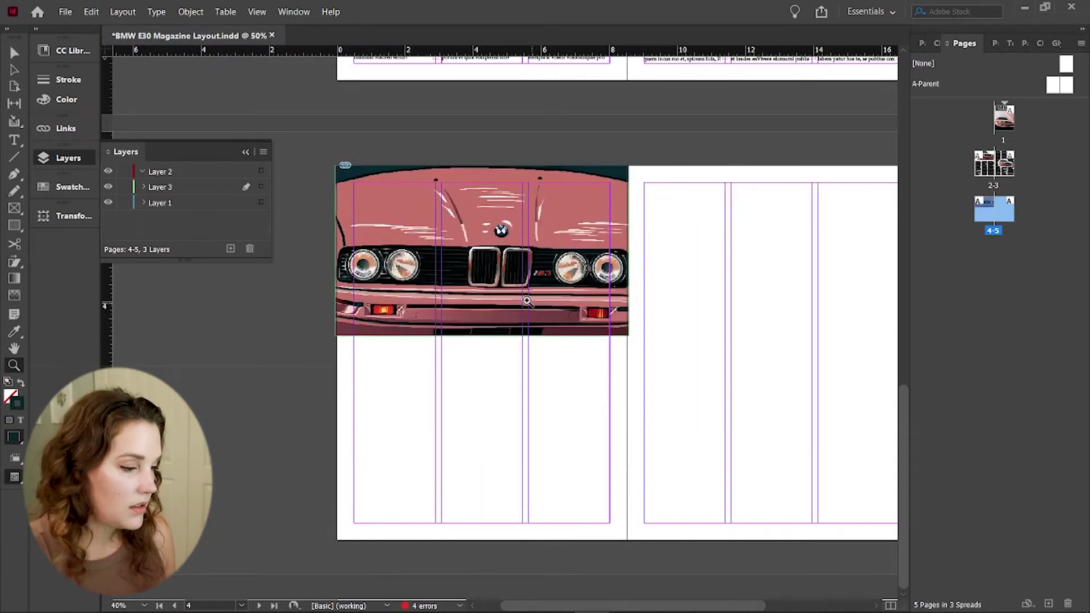
pyautogui.press('z')
pyautogui.click(500, 386)
pyautogui.keyDown('alt'); pyautogui.click(496, 396); pyautogui.keyUp('alt')
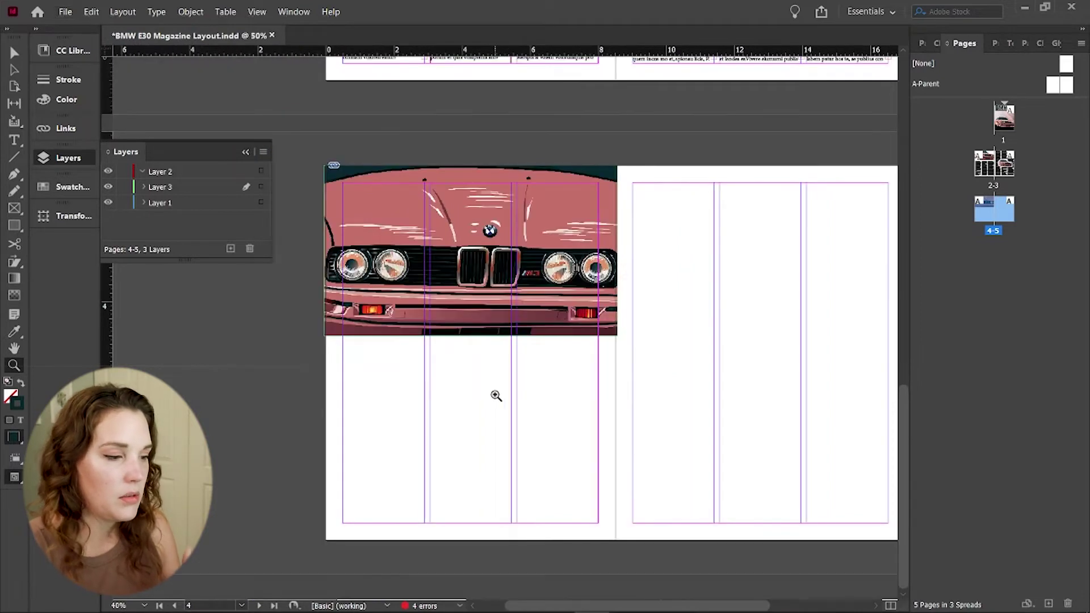
pyautogui.press('v')
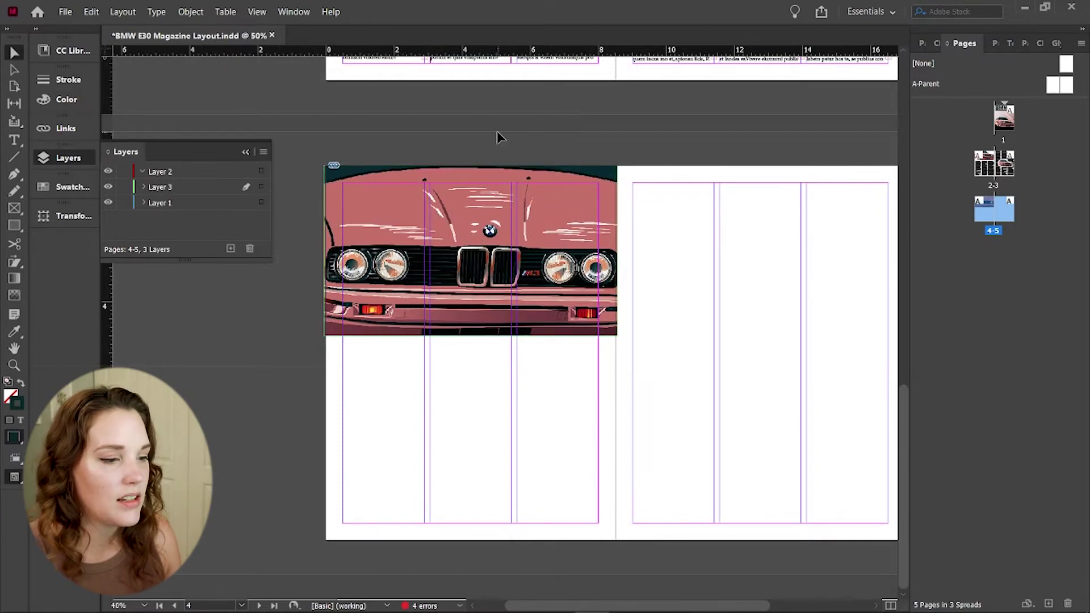
pyautogui.scroll(5, 497, 137)
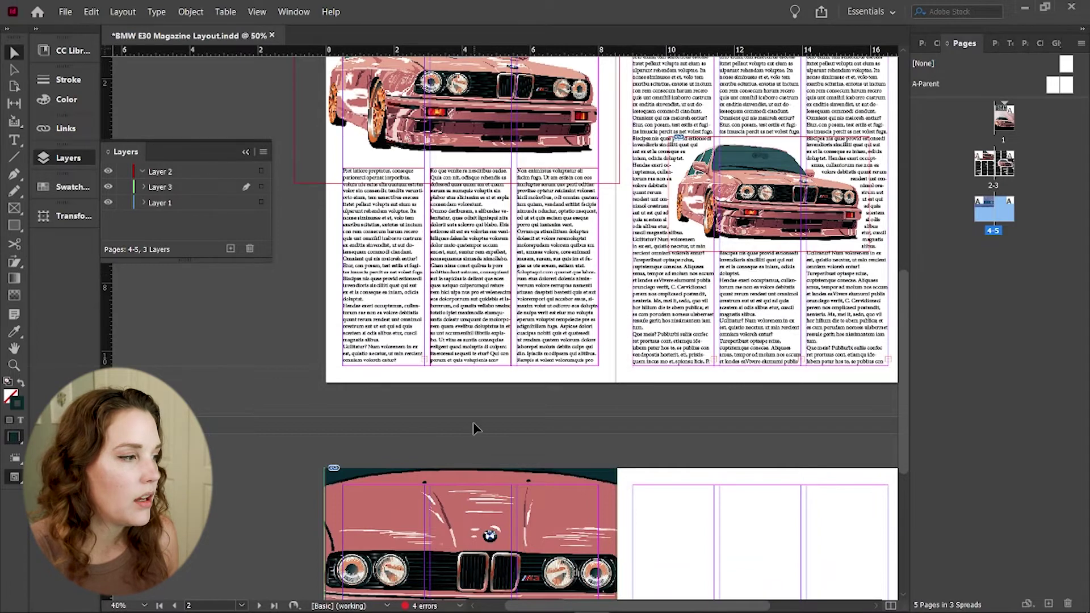
pyautogui.scroll(-5, 475, 430)
# - Draw two text frames under the grille image on page 4 and fill each with placeholder text
pyautogui.click(15, 143)
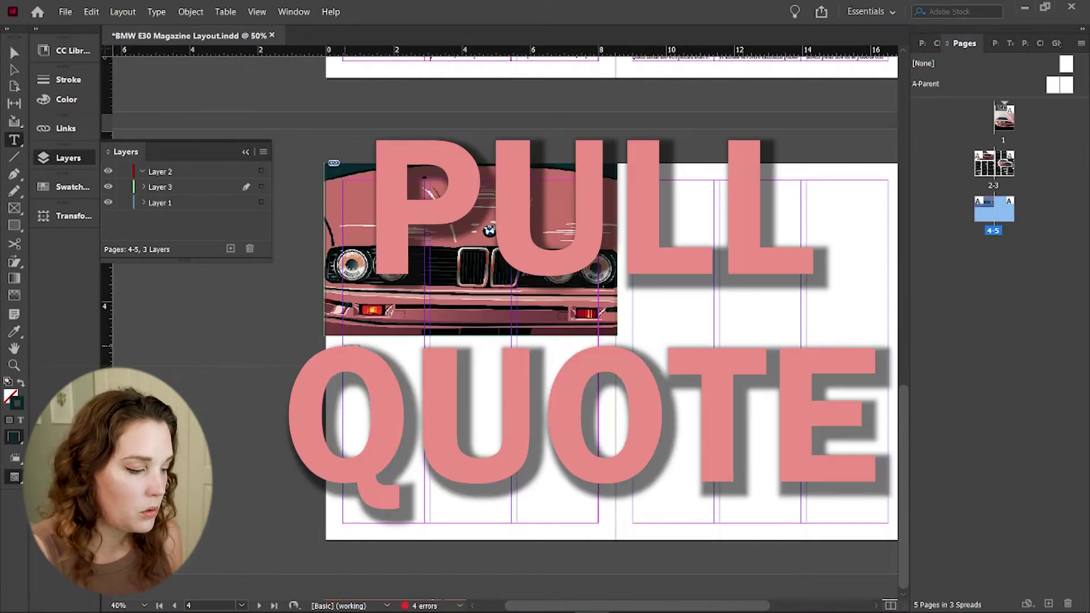
pyautogui.moveTo(344, 345)
pyautogui.mouseDown()
pyautogui.moveTo(392, 360)
pyautogui.moveTo(454, 454)
pyautogui.moveTo(427, 525)
pyautogui.moveTo(515, 528)
pyautogui.mouseUp()
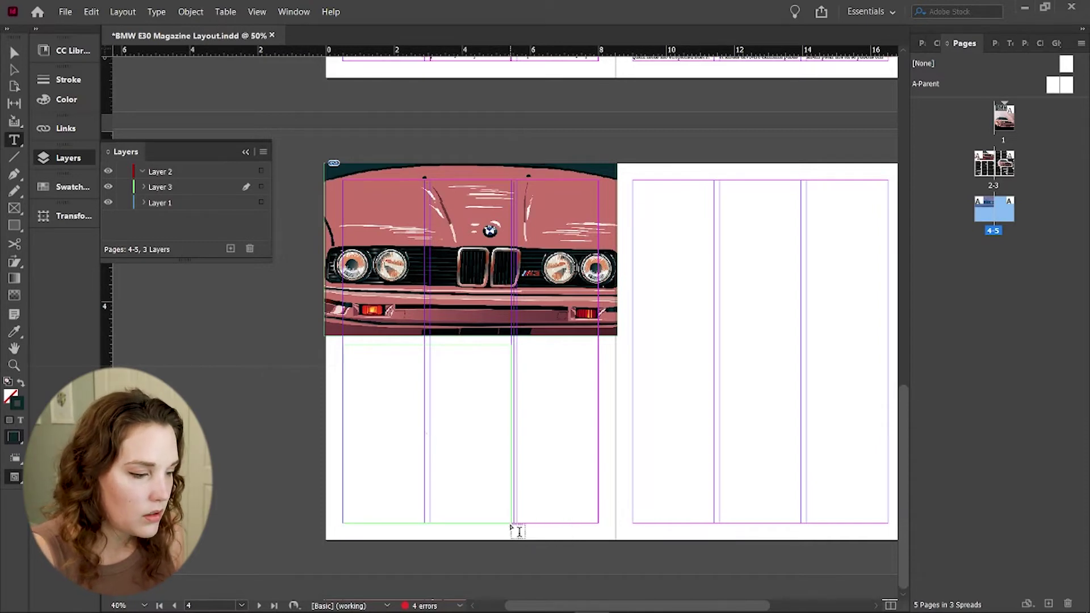
pyautogui.click(156, 11)
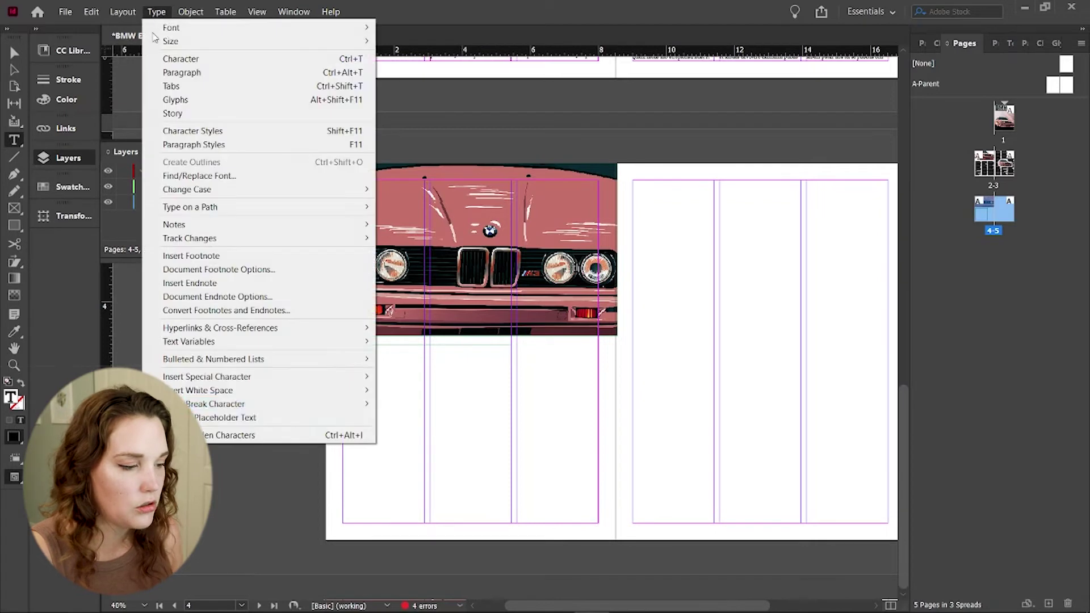
pyautogui.click(256, 406)
pyautogui.press('Escape')
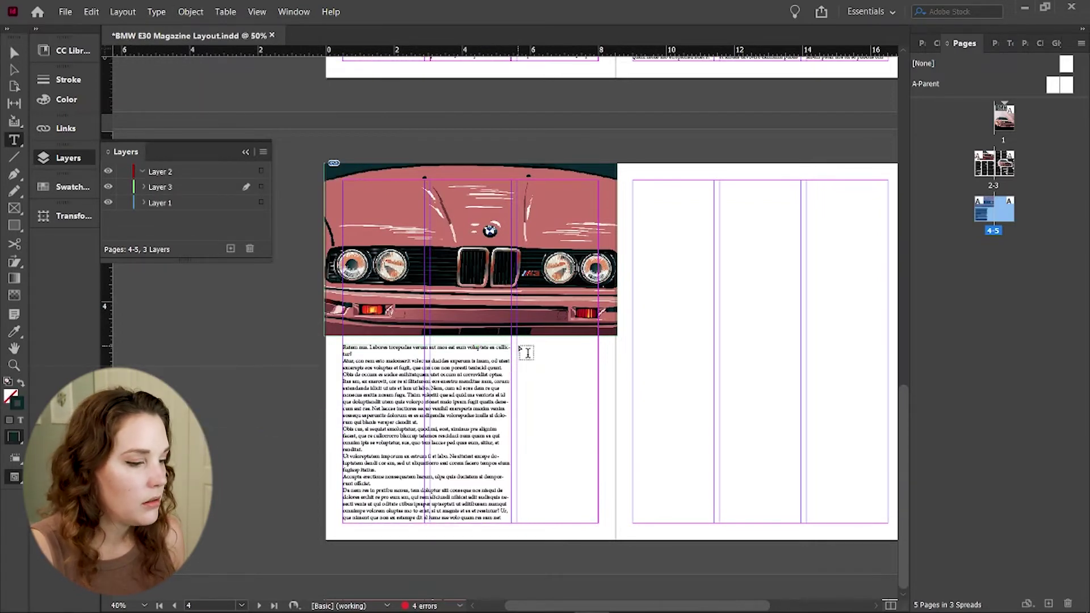
pyautogui.moveTo(517, 345); pyautogui.dragTo(598, 519)
pyautogui.click(153, 11)
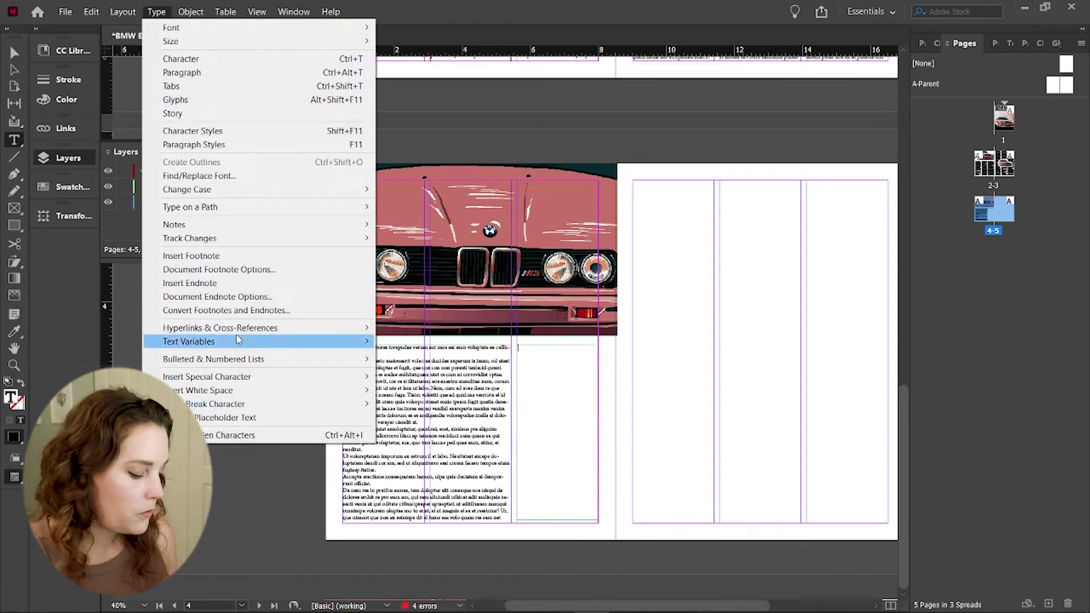
pyautogui.click(227, 416)
pyautogui.press('Escape')
pyautogui.click(227, 416)
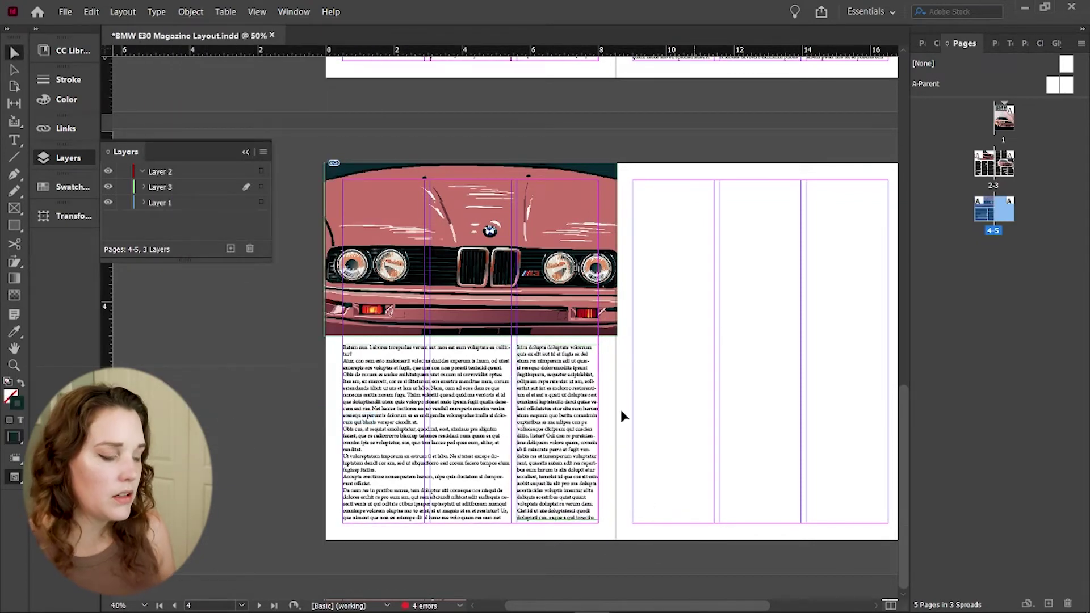
# - Join the Accupta paragraph onto the previous one by deleting its paragraph break
pyautogui.press('z')
pyautogui.click(477, 441)
pyautogui.click(433, 365)
pyautogui.press('t')
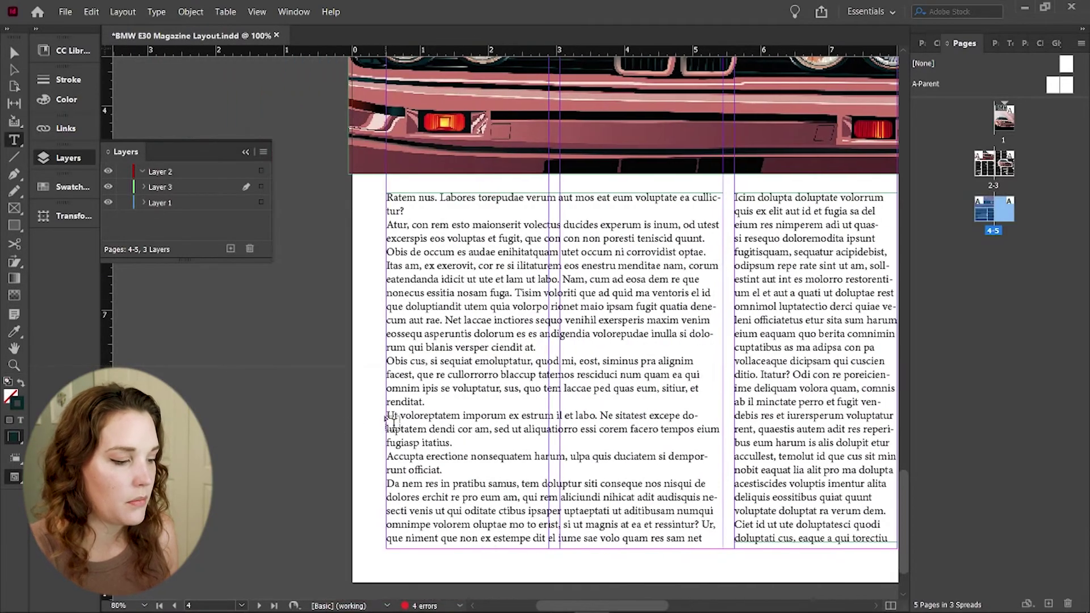
pyautogui.click(388, 457)
pyautogui.press('BackSpace')
pyautogui.hscroll(10, 505, 454)
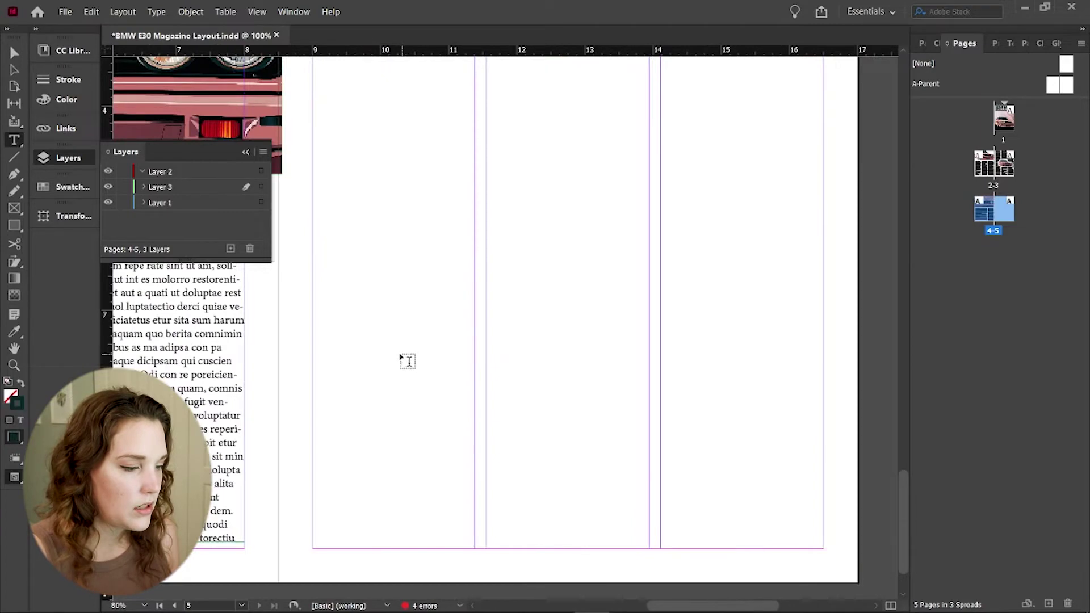
pyautogui.moveTo(382, 351); pyautogui.dragTo(597, 437)
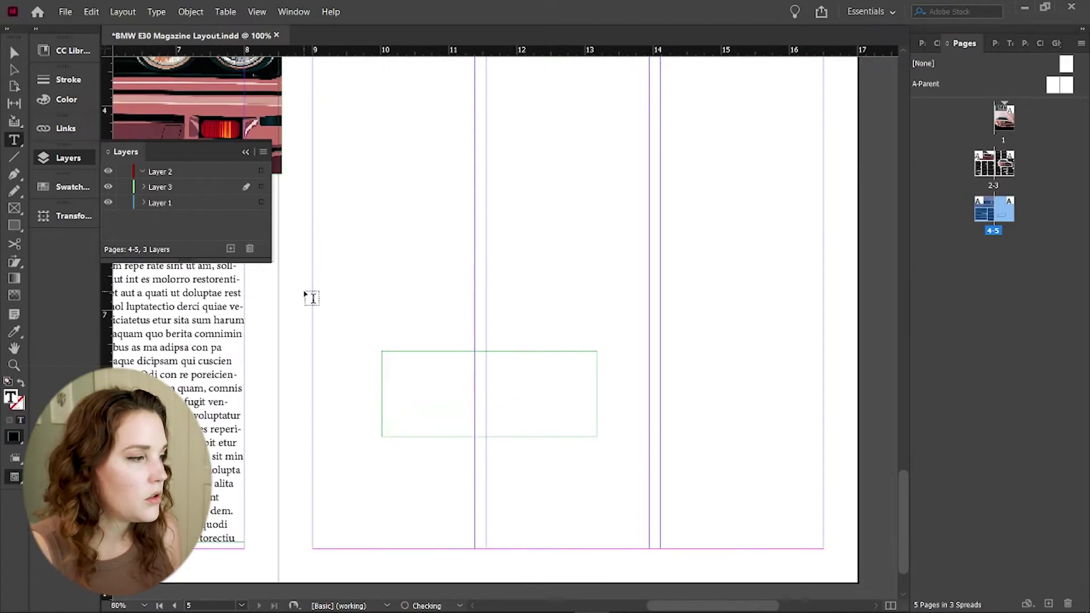
# - Fill the page 5 text frame with placeholder text and delete its last two lines
pyautogui.click(154, 12)
pyautogui.click(248, 420)
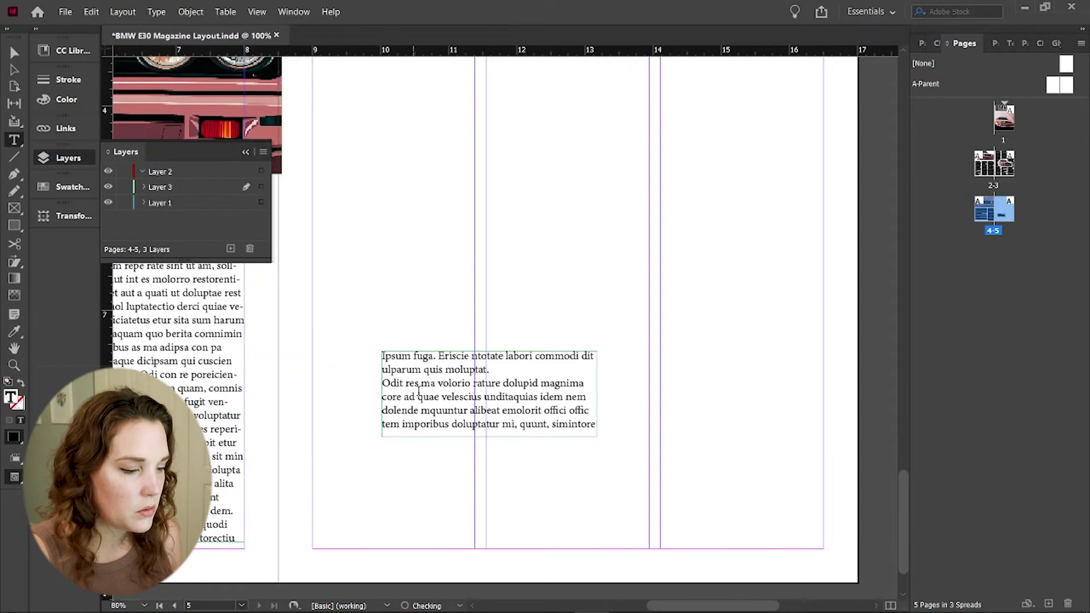
pyautogui.moveTo(597, 426); pyautogui.dragTo(379, 411)
pyautogui.press('BackSpace')
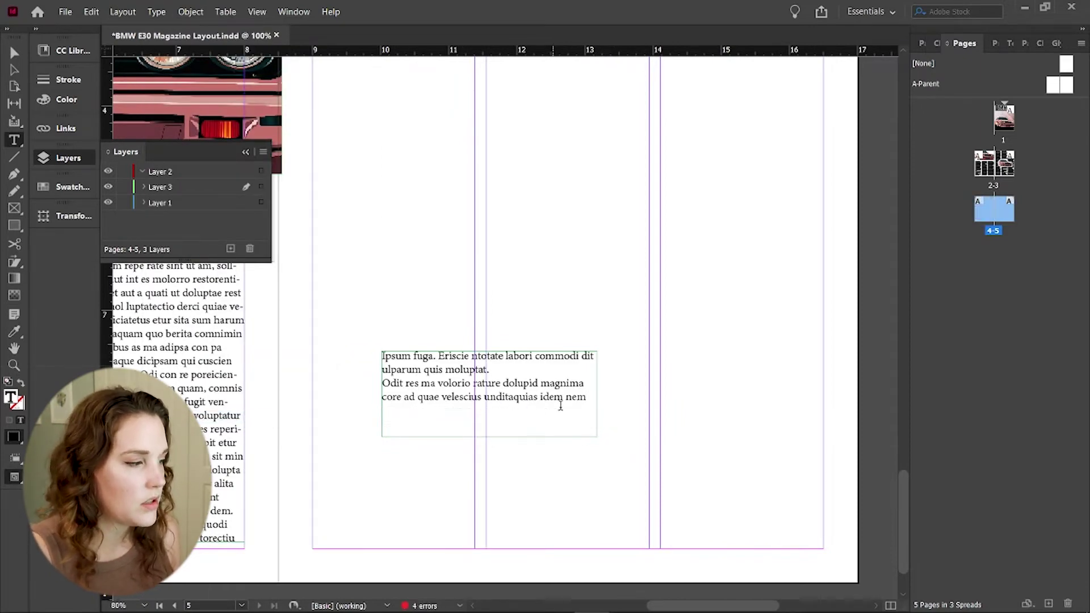
# - Set all the remaining placeholder text to Minion Pro Bold at 24 pt
pyautogui.moveTo(593, 400); pyautogui.dragTo(352, 350)
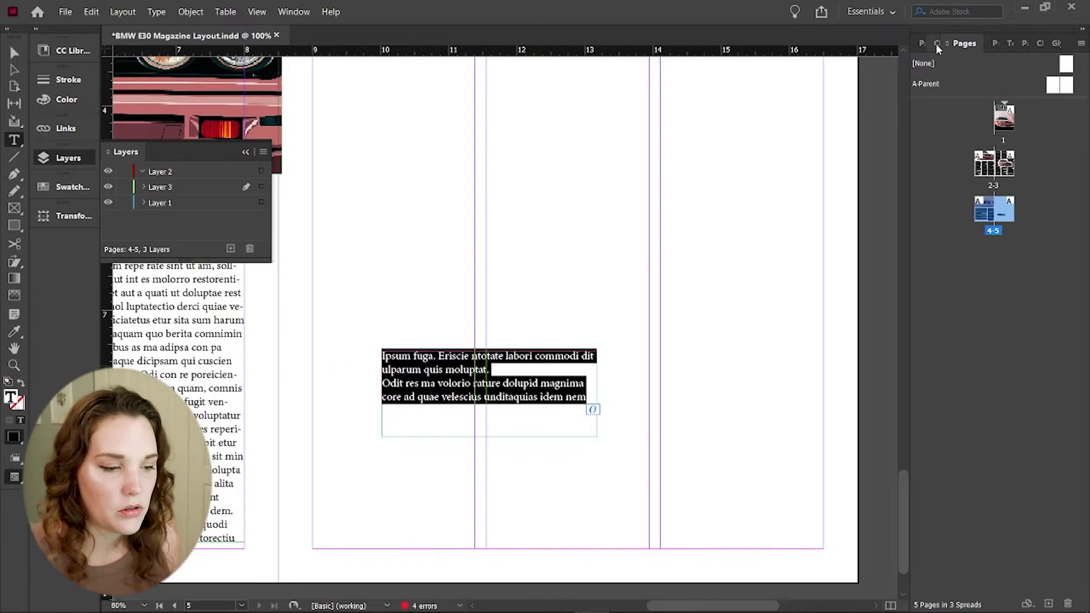
pyautogui.click(1026, 46)
pyautogui.click(973, 45)
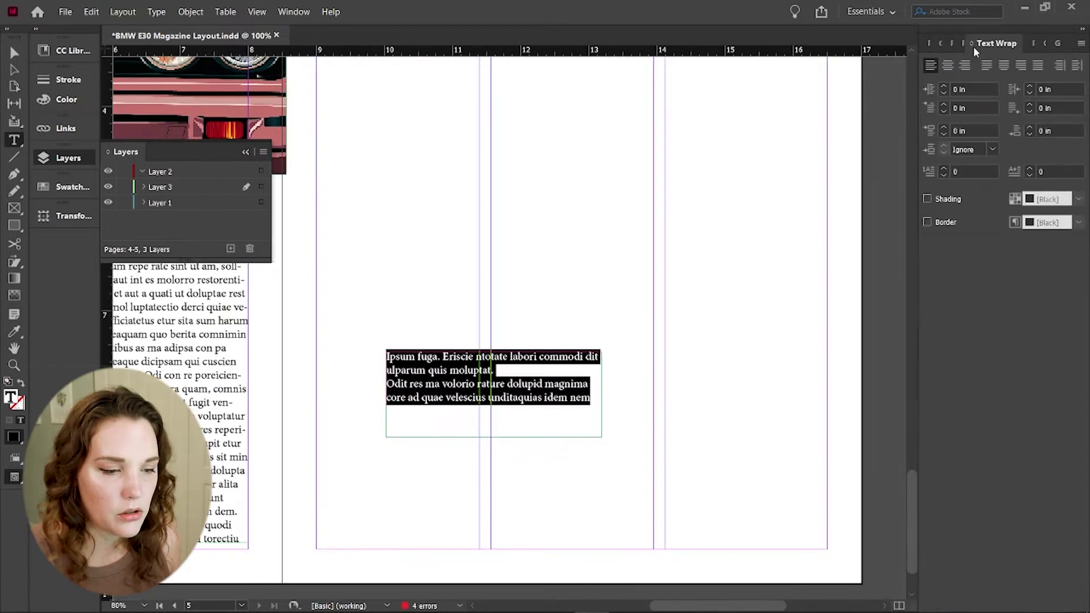
pyautogui.click(1043, 44)
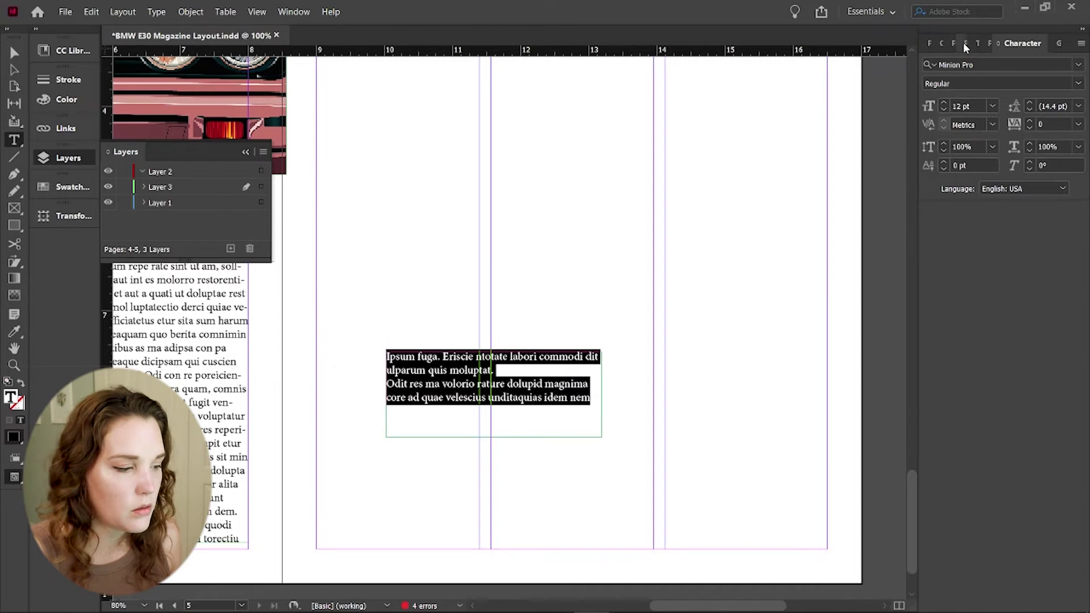
pyautogui.click(964, 44)
pyautogui.click(1024, 267)
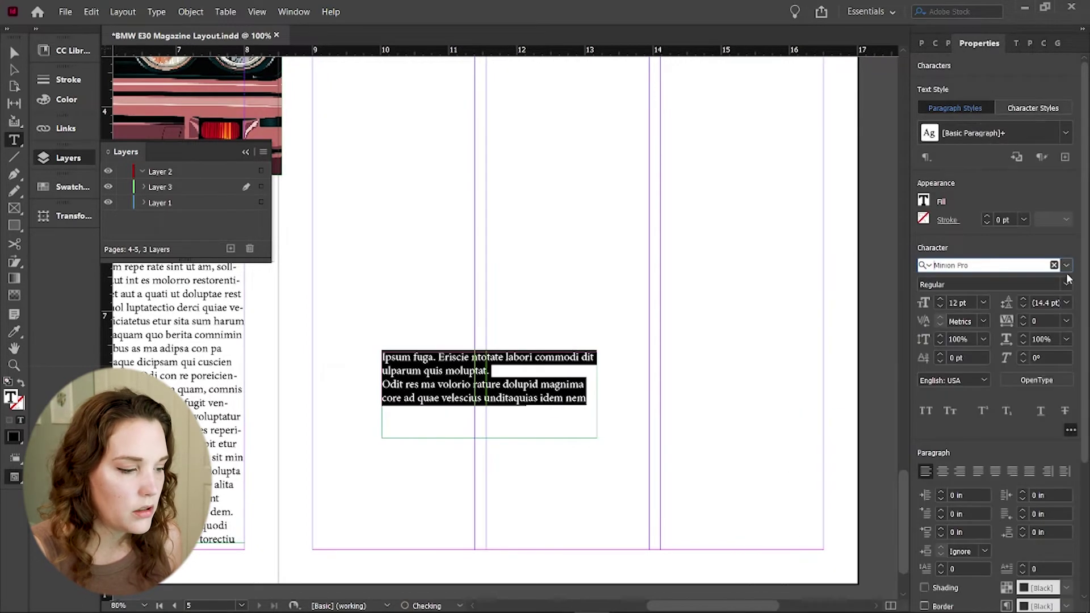
pyautogui.click(1066, 285)
pyautogui.click(1019, 344)
pyautogui.click(985, 302)
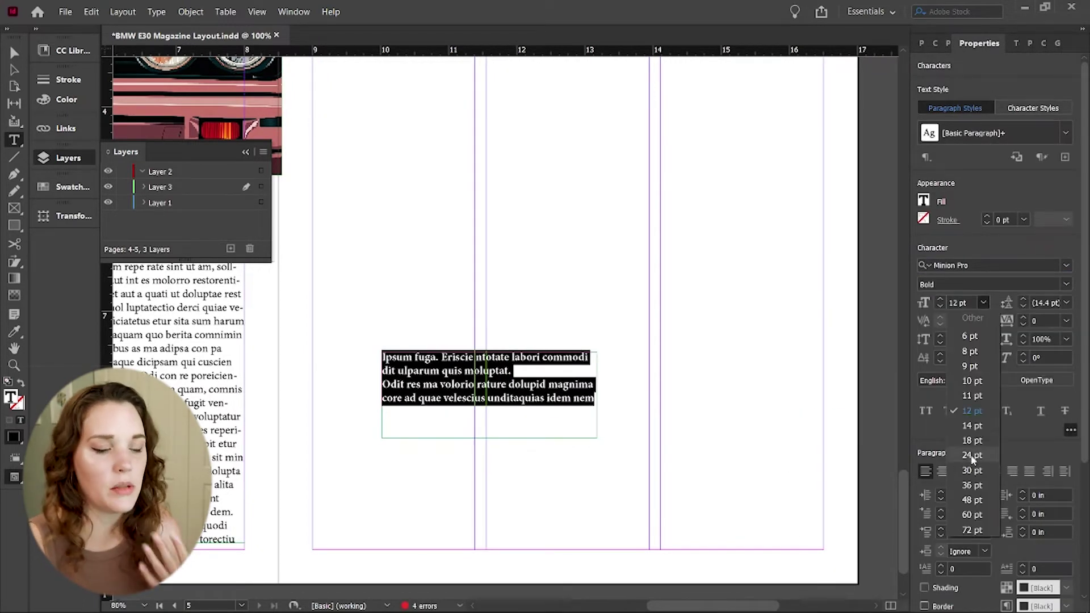
pyautogui.click(971, 444)
pyautogui.click(981, 301)
pyautogui.click(959, 455)
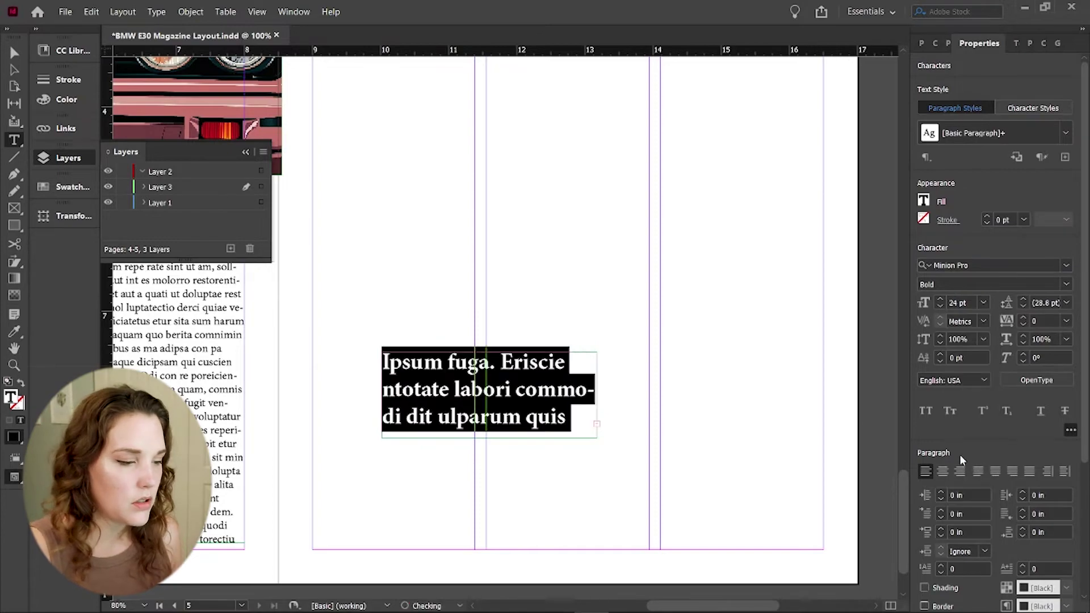
pyautogui.press('Escape')
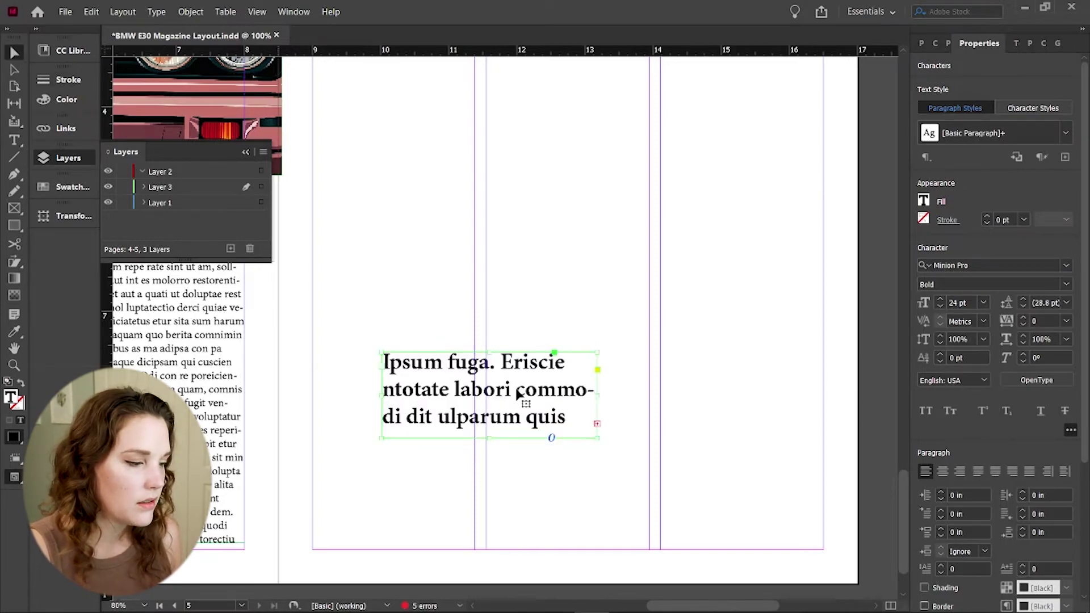
# - Move the pull-quote frame into page 4's body column and widen it so the text reflows
pyautogui.hscroll(-5, 515, 387)
pyautogui.hscroll(-3, 516, 387)
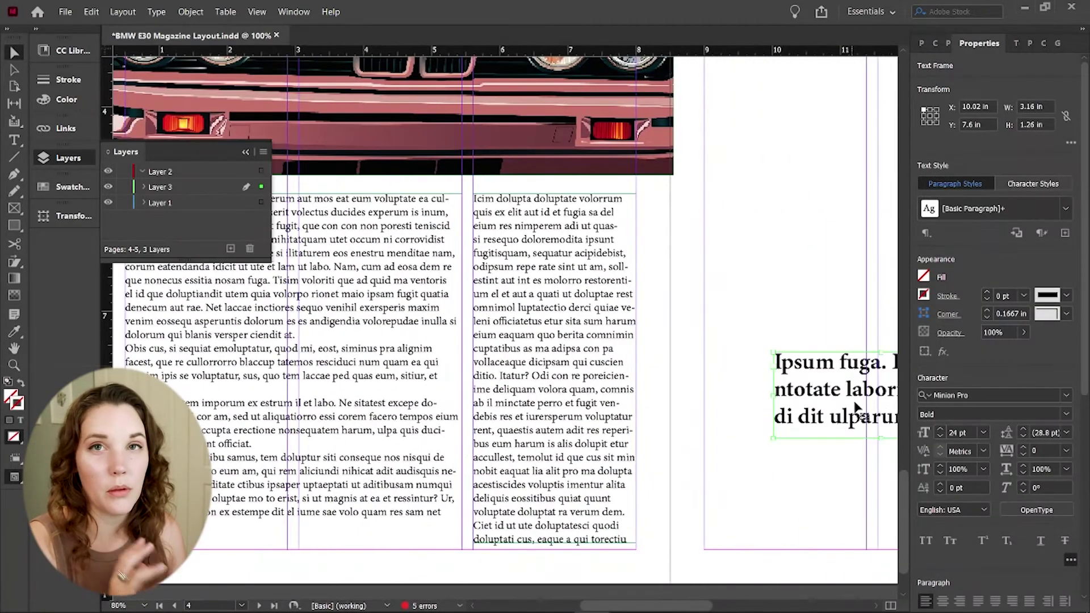
pyautogui.moveTo(852, 399); pyautogui.dragTo(264, 336)
pyautogui.hscroll(-3, 264, 336)
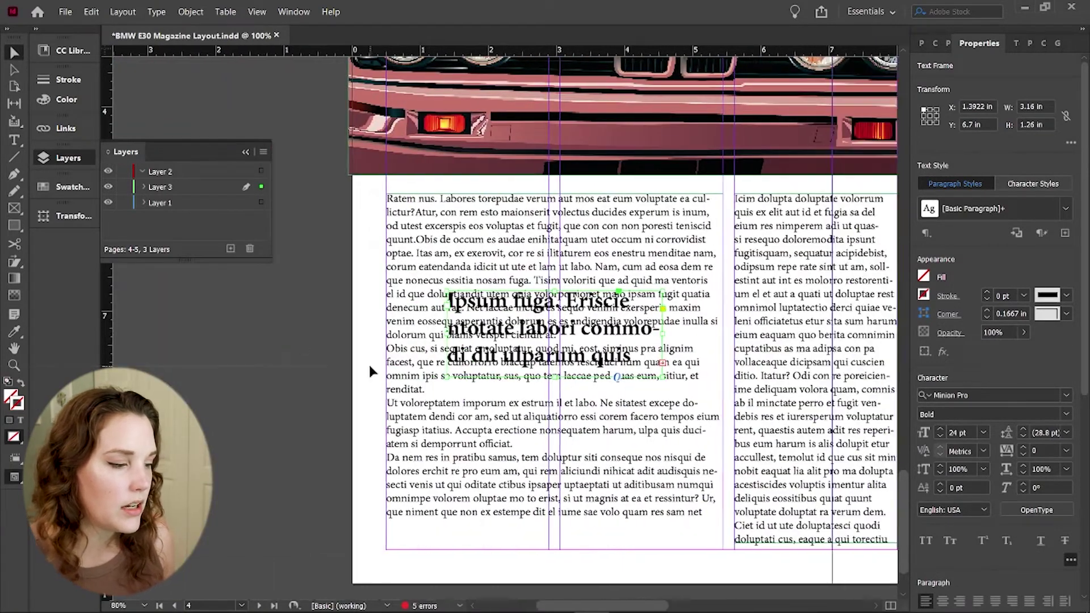
pyautogui.moveTo(488, 345); pyautogui.dragTo(498, 415)
pyautogui.moveTo(603, 369); pyautogui.dragTo(629, 369)
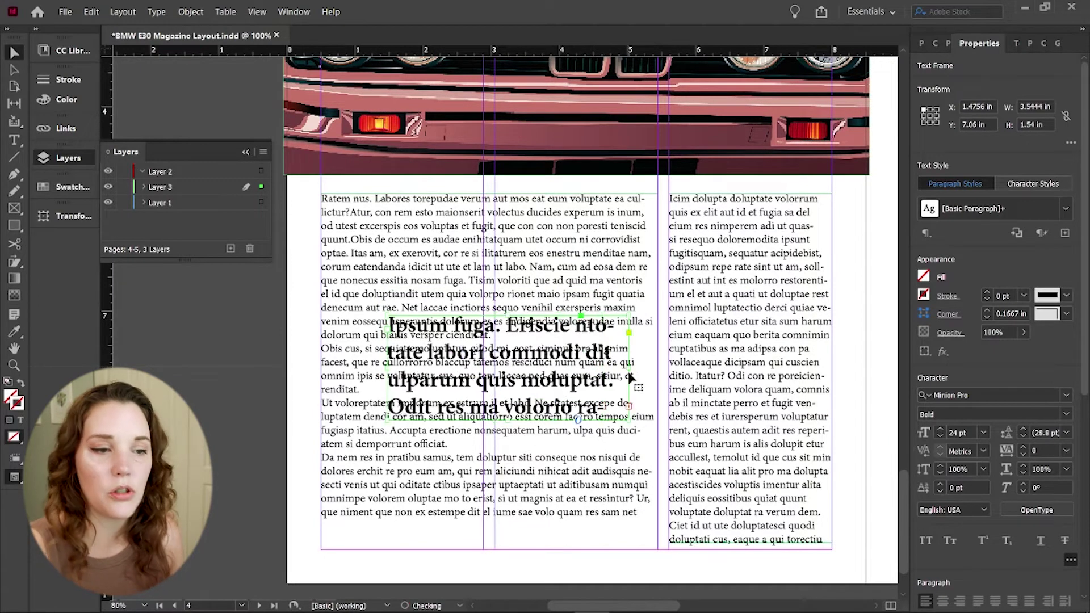
pyautogui.moveTo(523, 383); pyautogui.dragTo(504, 380)
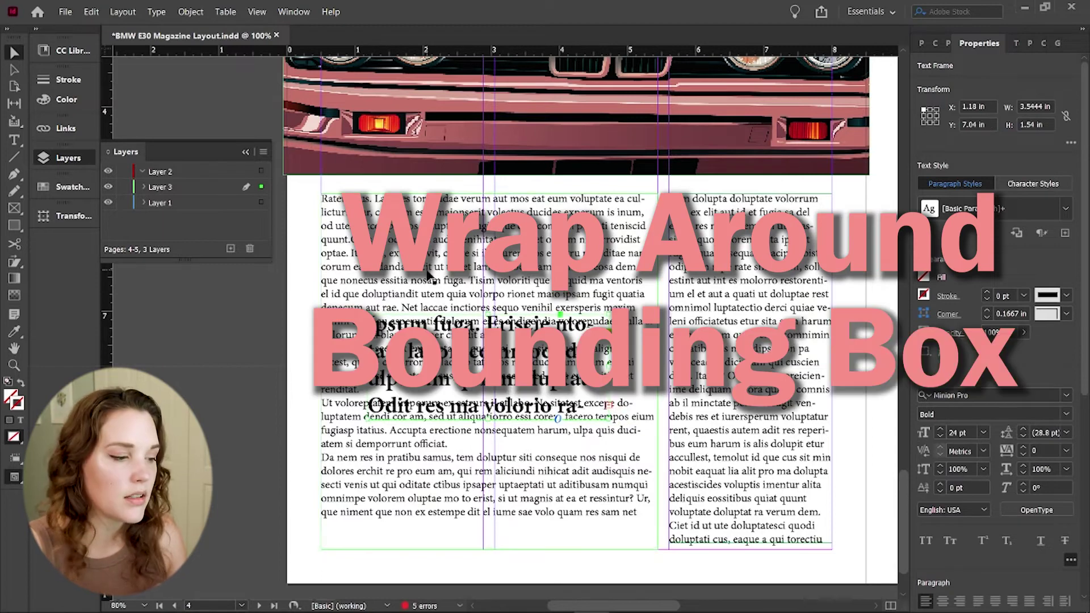
# - Make page 4's body text wrap around the pull quote's bounding box
pyautogui.keyDown('shift'); pyautogui.click(568, 455); pyautogui.keyUp('shift')
pyautogui.click(1015, 44)
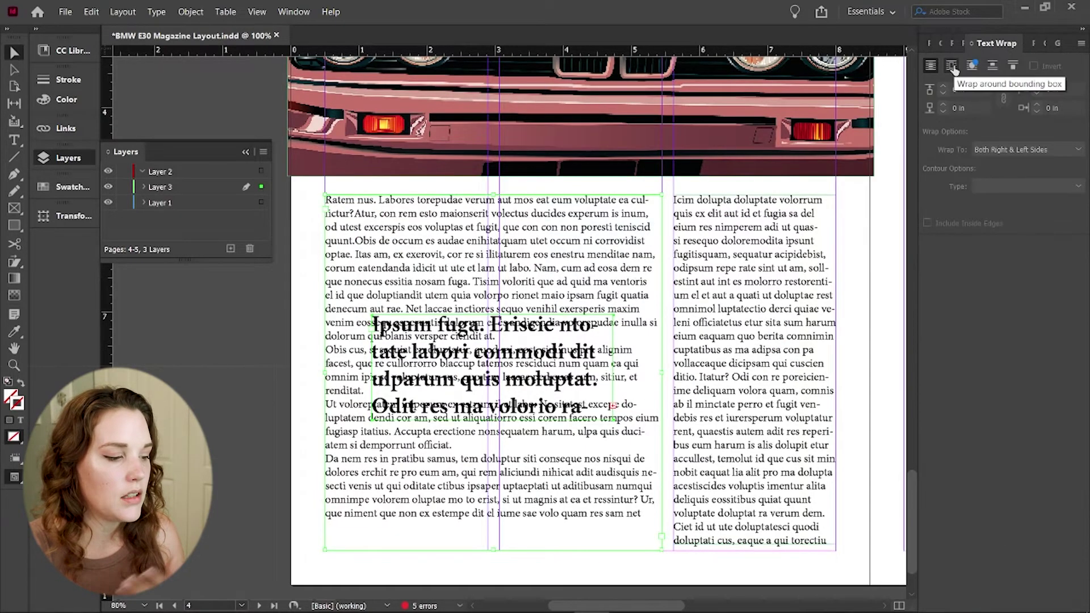
pyautogui.click(953, 67)
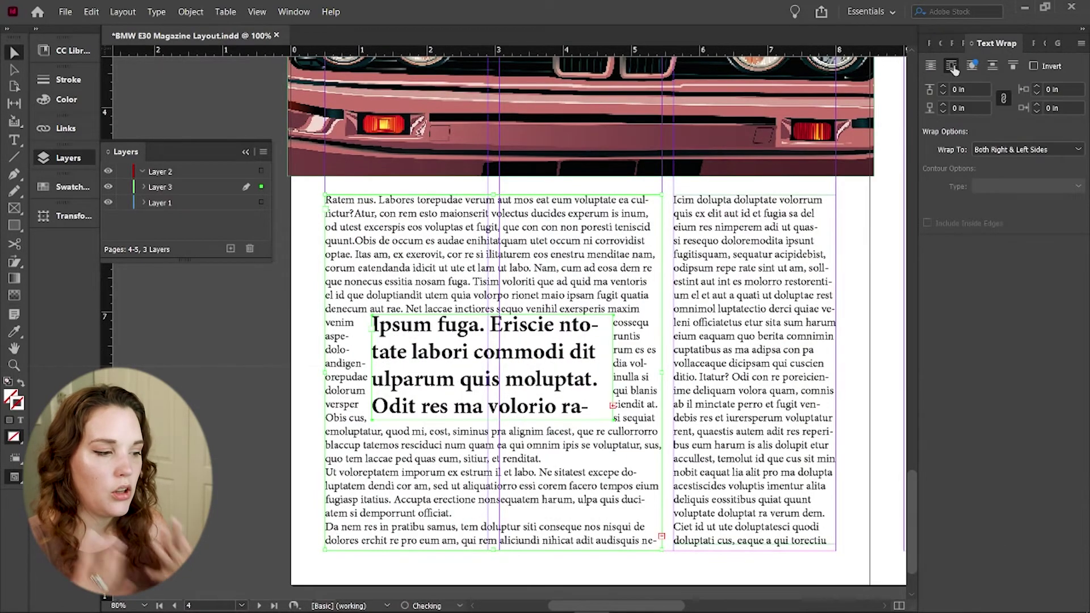
pyautogui.click(231, 397)
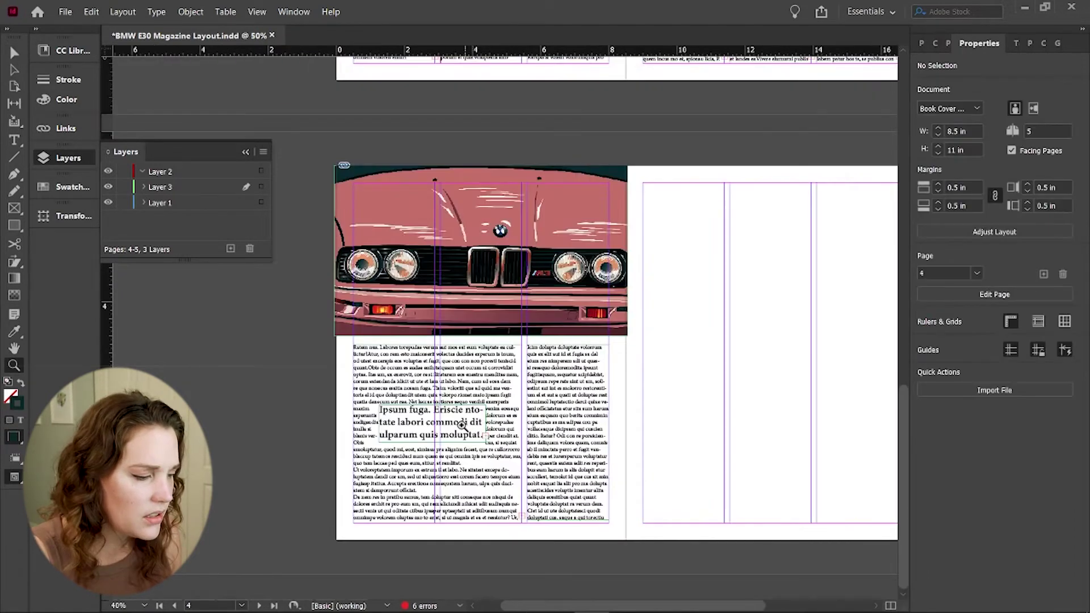
# - Nudge the pull quote slightly lower, then review the spreads and cover, ending on pages 2–3
pyautogui.moveTo(443, 434); pyautogui.dragTo(445, 438)
pyautogui.click(287, 394)
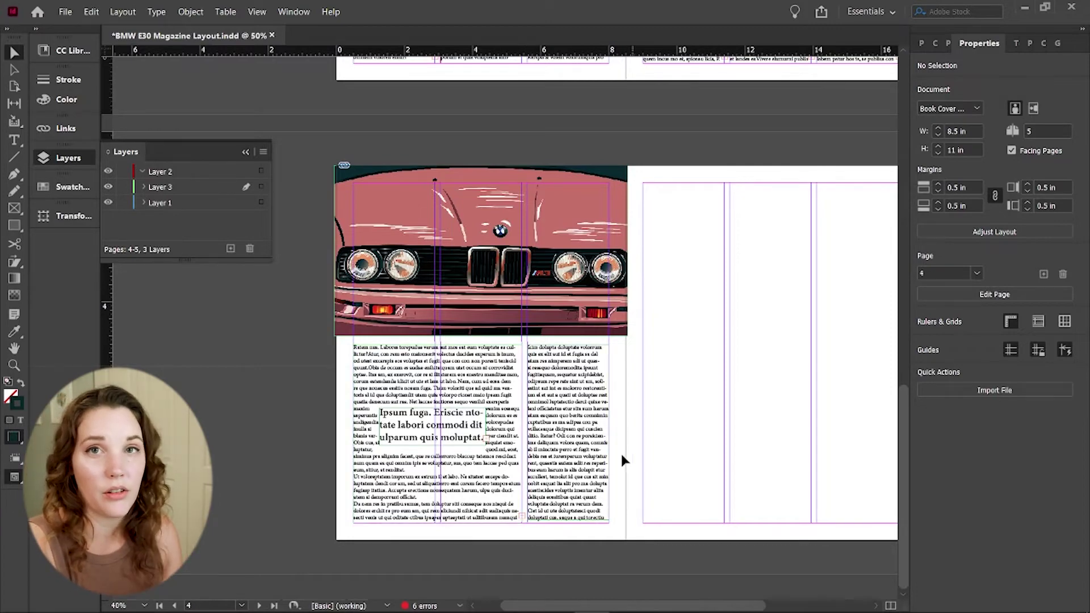
pyautogui.hscroll(3, 615, 454)
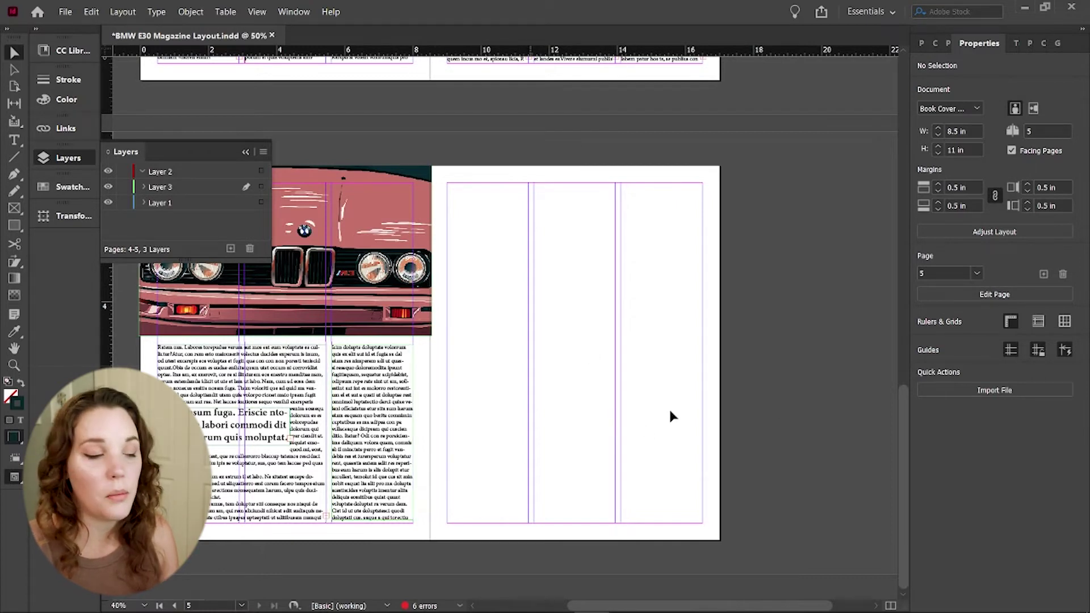
pyautogui.scroll(1, 577, 468)
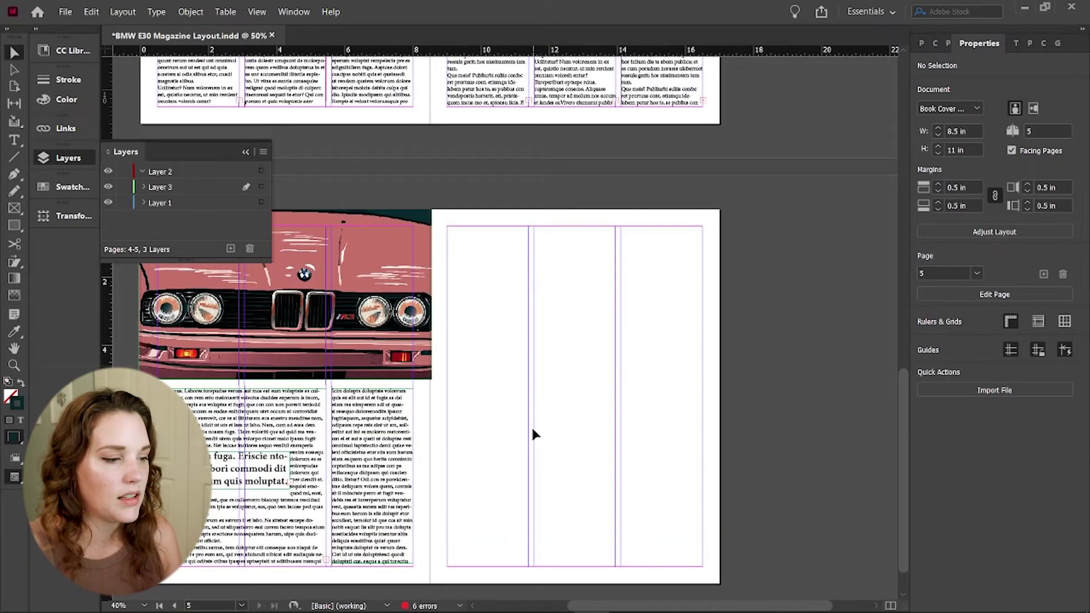
pyautogui.hscroll(-1, 532, 429)
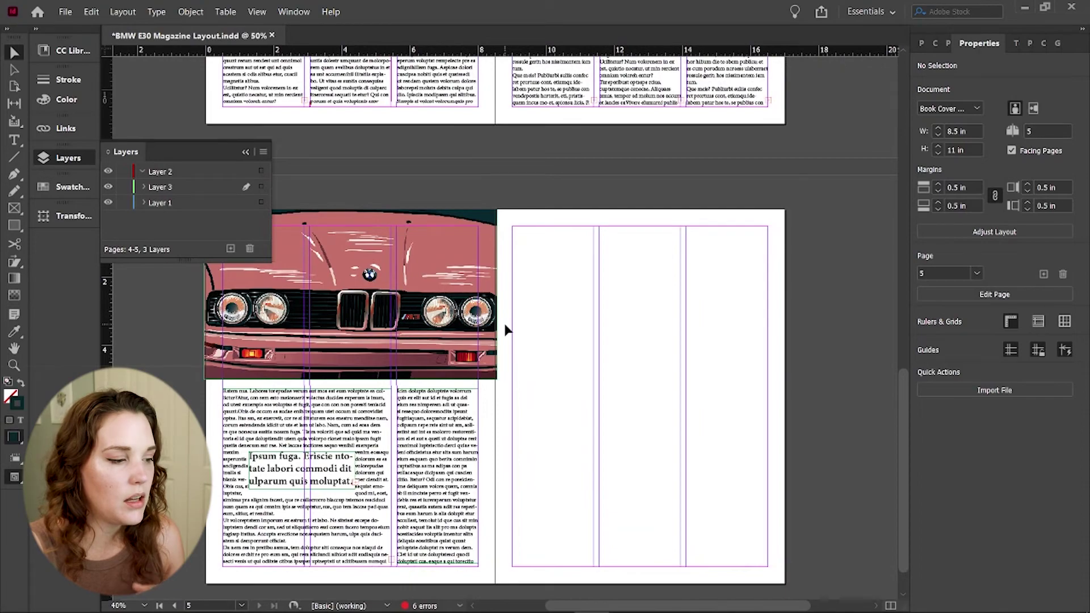
pyautogui.scroll(9, 507, 330)
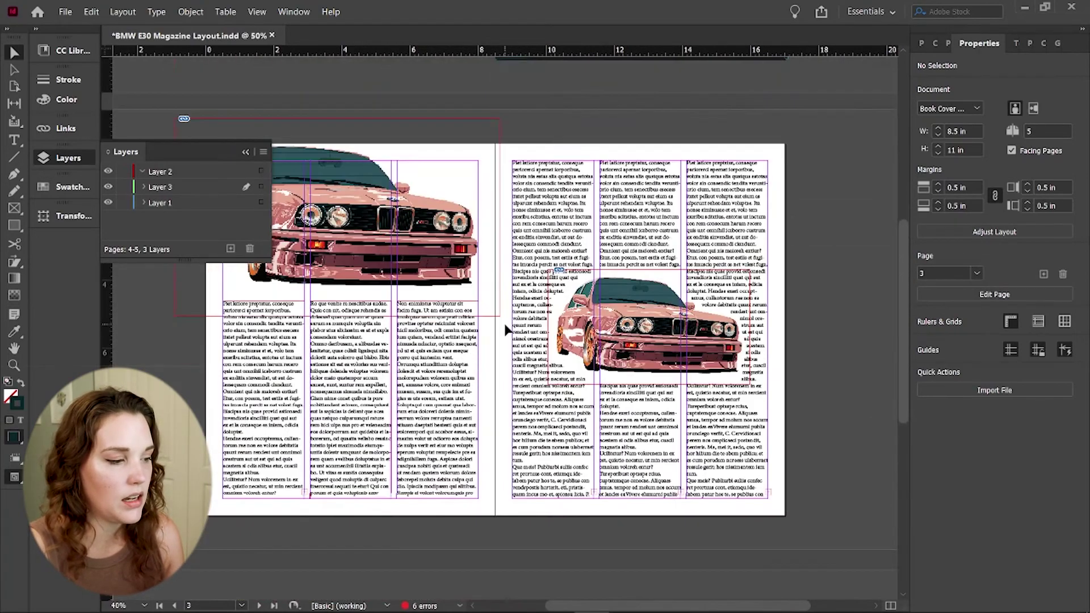
pyautogui.scroll(2, 507, 329)
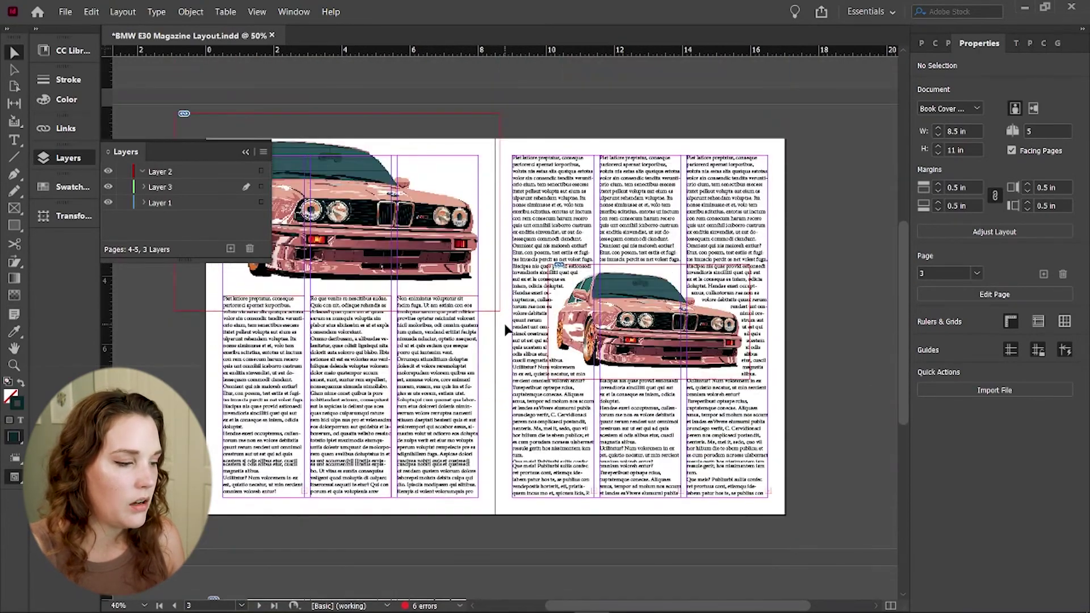
pyautogui.scroll(2, 507, 329)
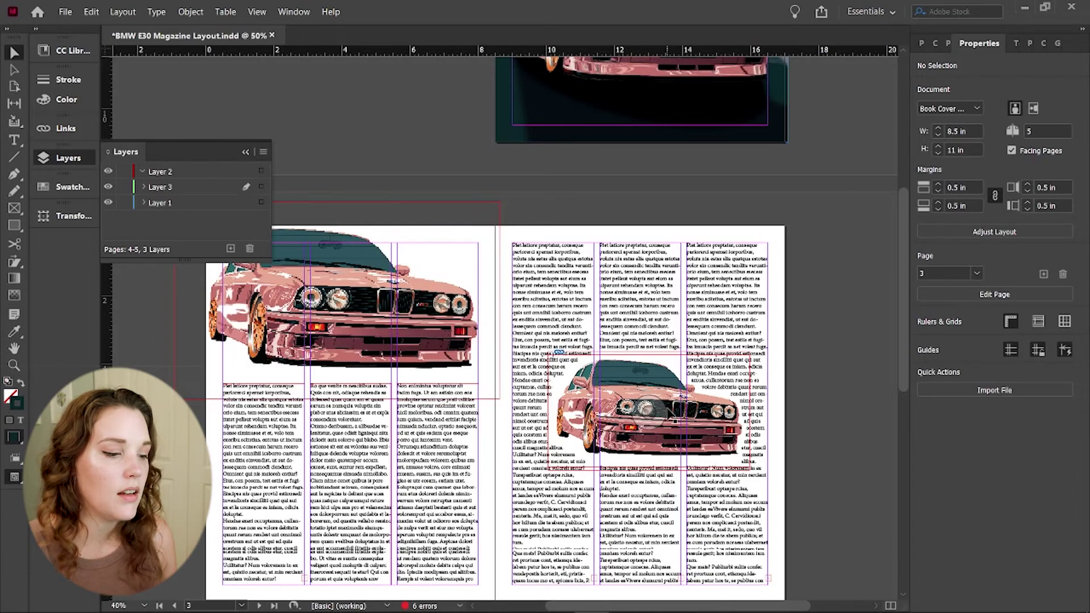
pyautogui.scroll(6, 670, 415)
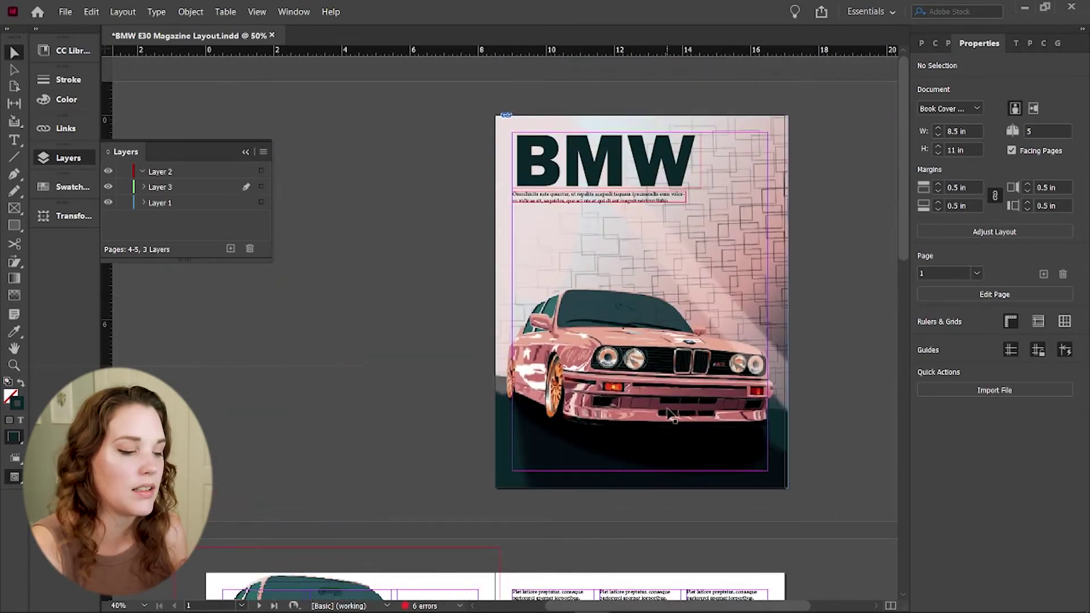
pyautogui.scroll(-6, 670, 414)
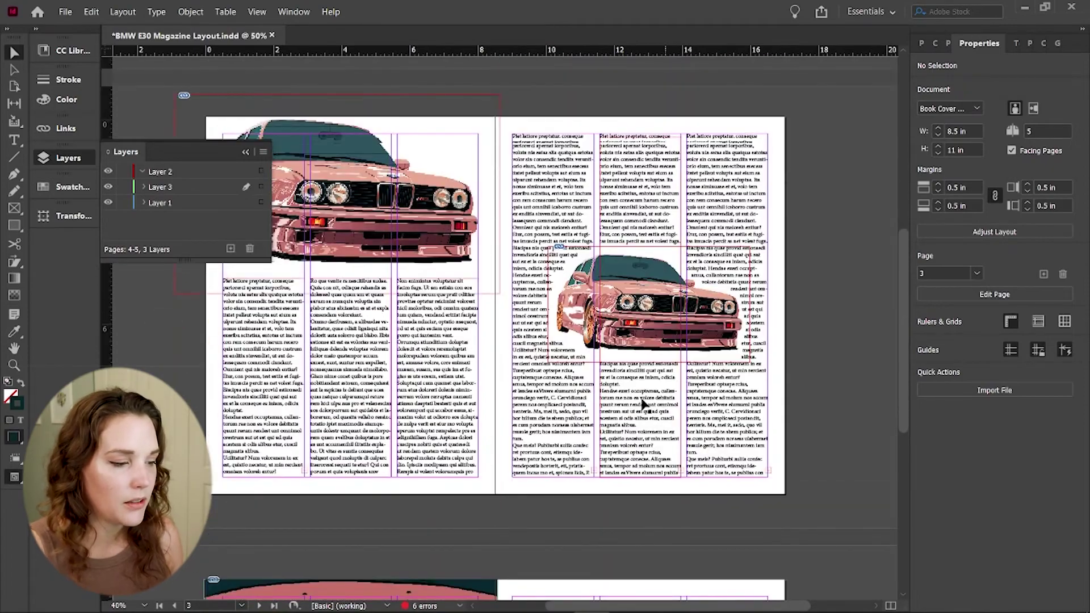
# - Zoom into page 2's text column and select the opening letter P
pyautogui.press('z')
pyautogui.click(233, 289)
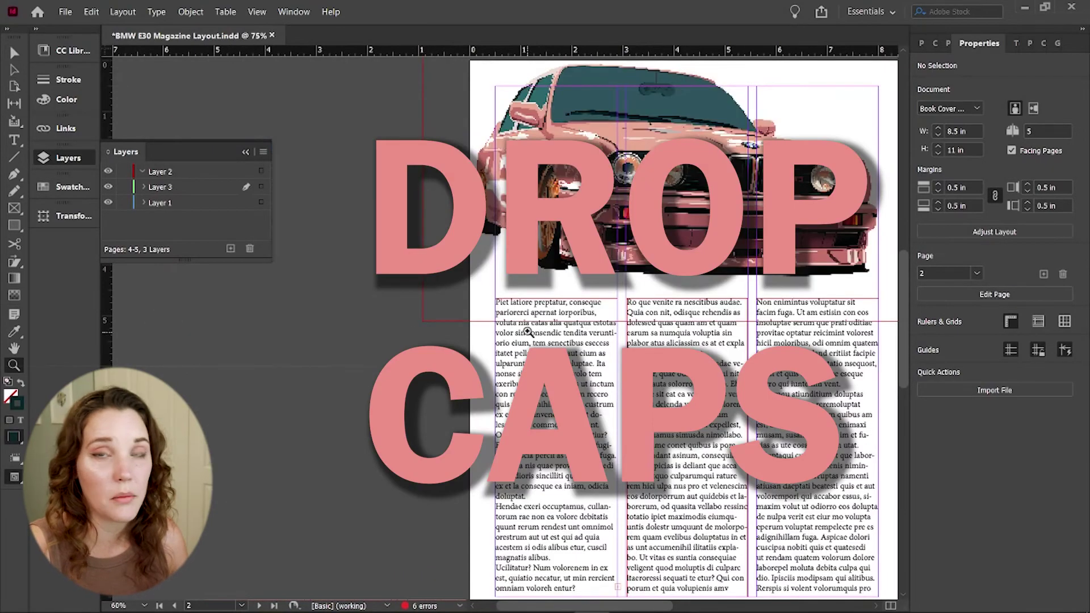
pyautogui.scroll(2, 504, 304)
pyautogui.press('t')
pyautogui.tripleClick(459, 314)
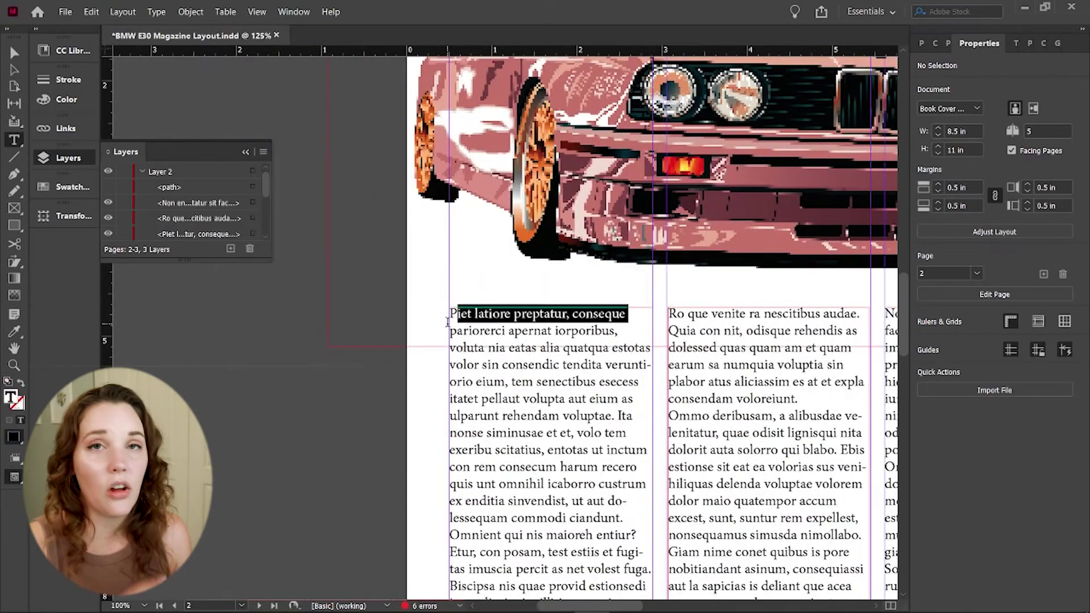
pyautogui.moveTo(449, 314); pyautogui.dragTo(457, 314)
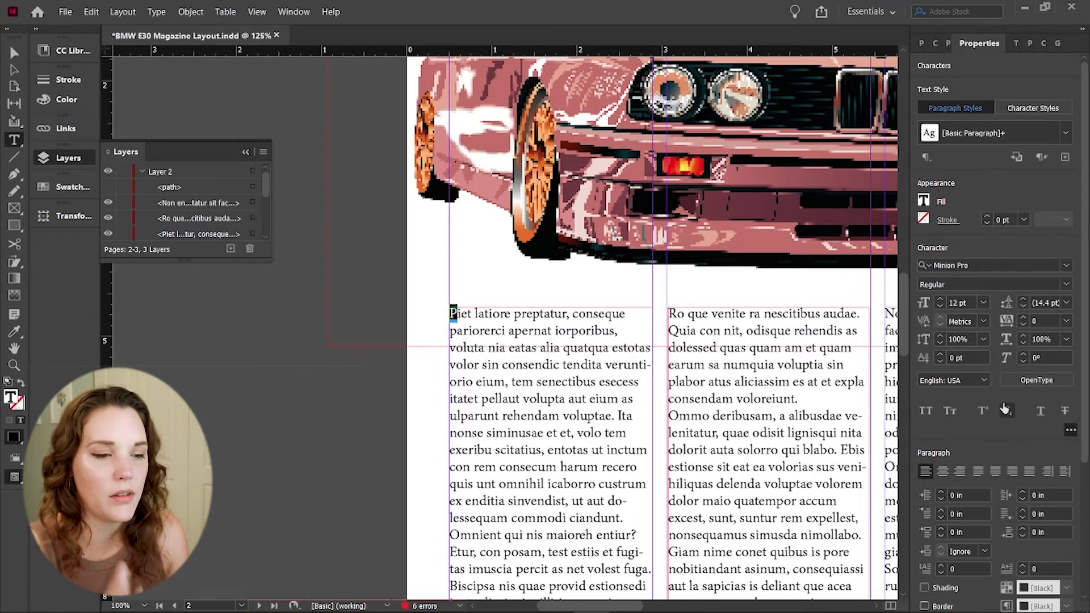
# - Give the opening P a drop cap 3 lines deep and 1 character wide
pyautogui.scroll(-3, 1003, 404)
pyautogui.scroll(-3, 978, 538)
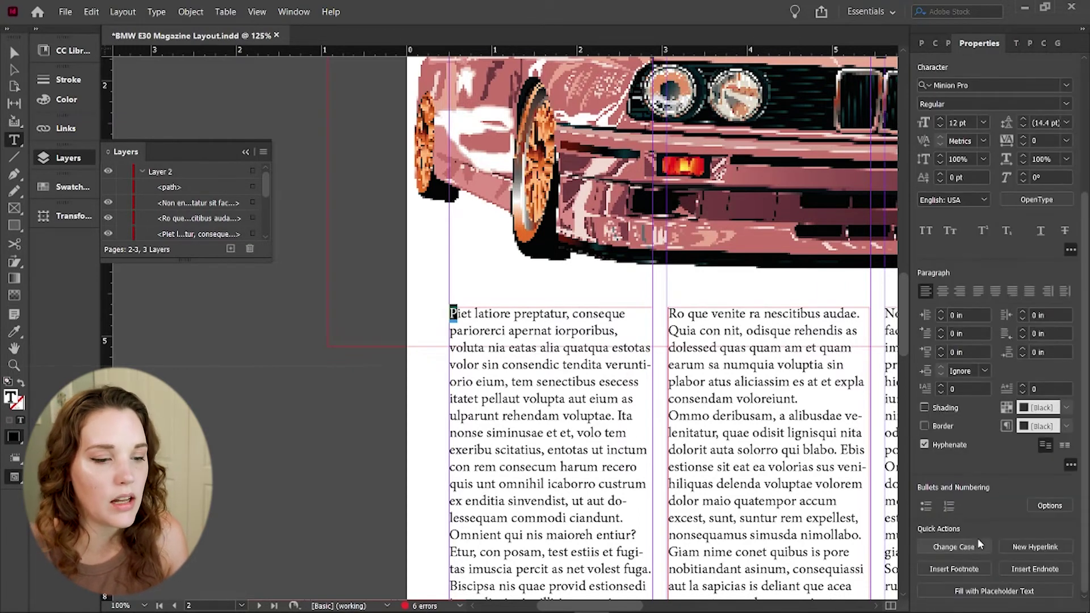
pyautogui.click(941, 386)
pyautogui.click(941, 385)
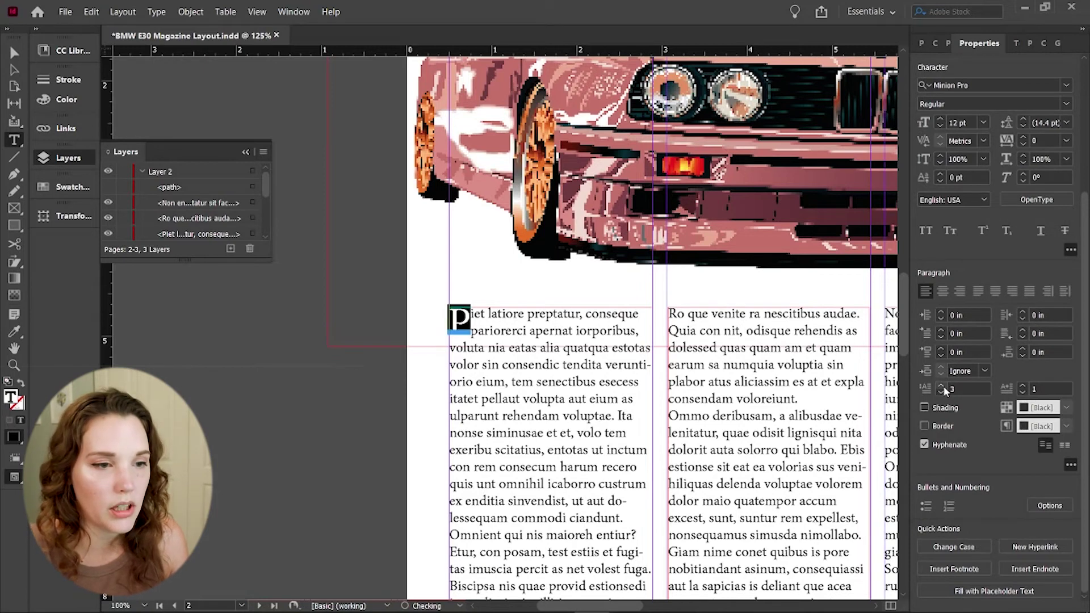
pyautogui.click(940, 386)
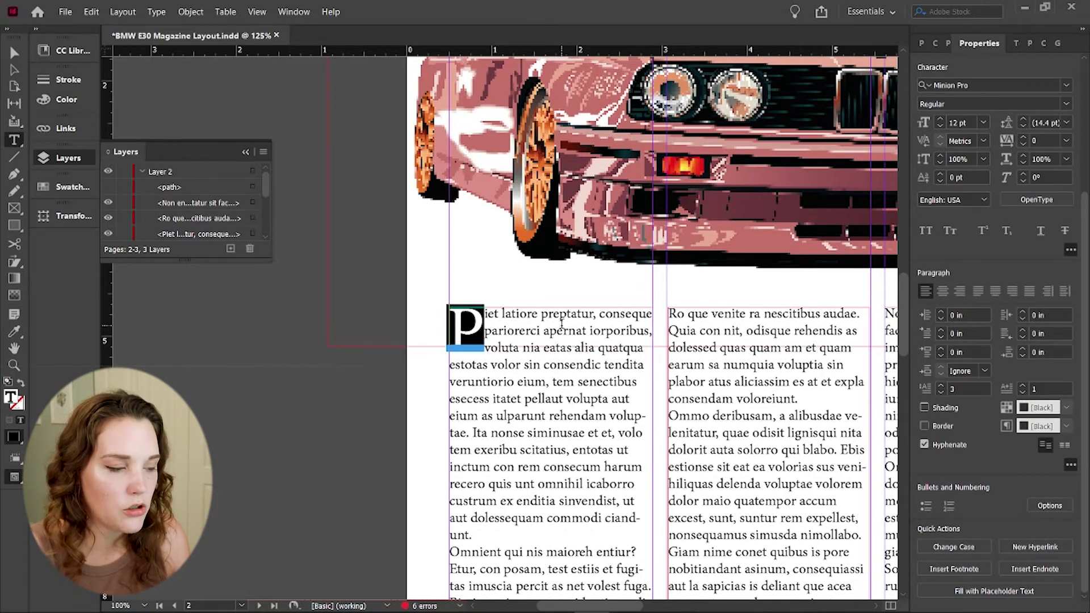
pyautogui.click(1023, 387)
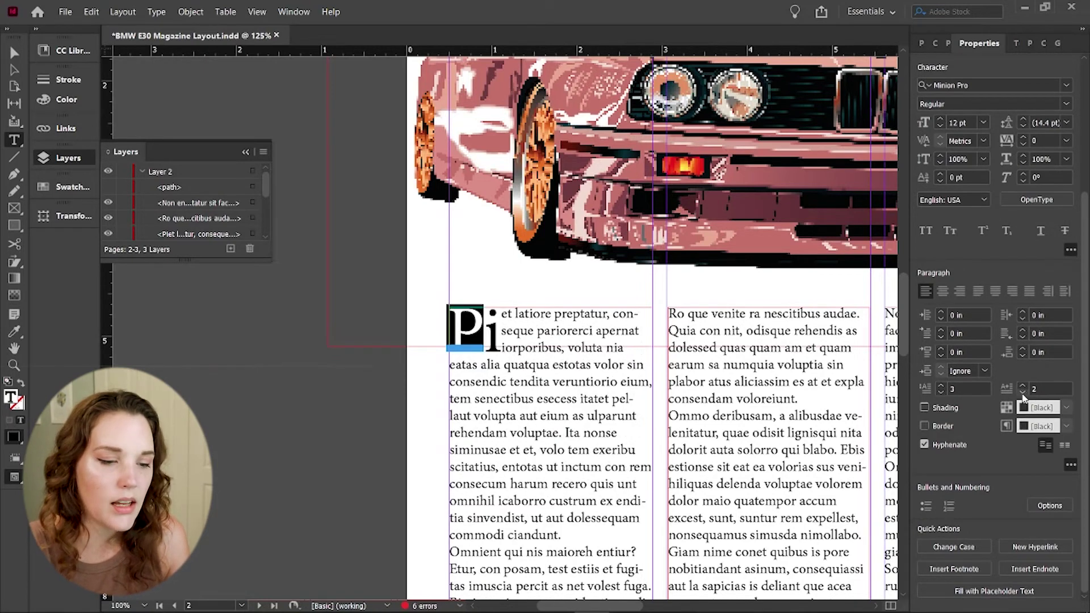
pyautogui.click(1023, 392)
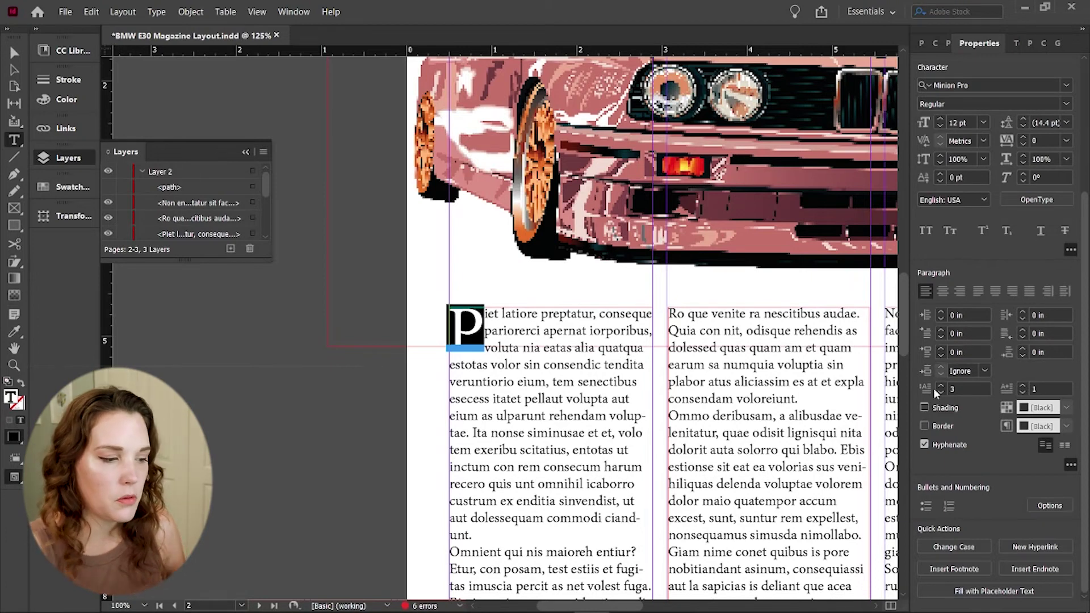
# - Adjust the spacing between the drop cap and the following text, then zoom out
pyautogui.scroll(3, 993, 236)
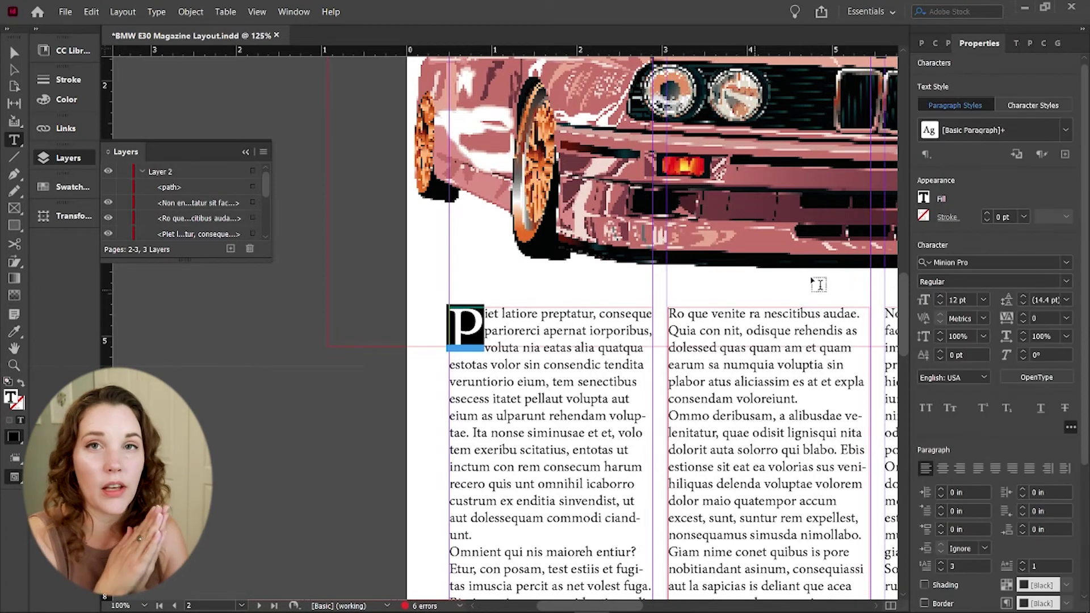
pyautogui.click(1024, 313)
pyautogui.press('Right')
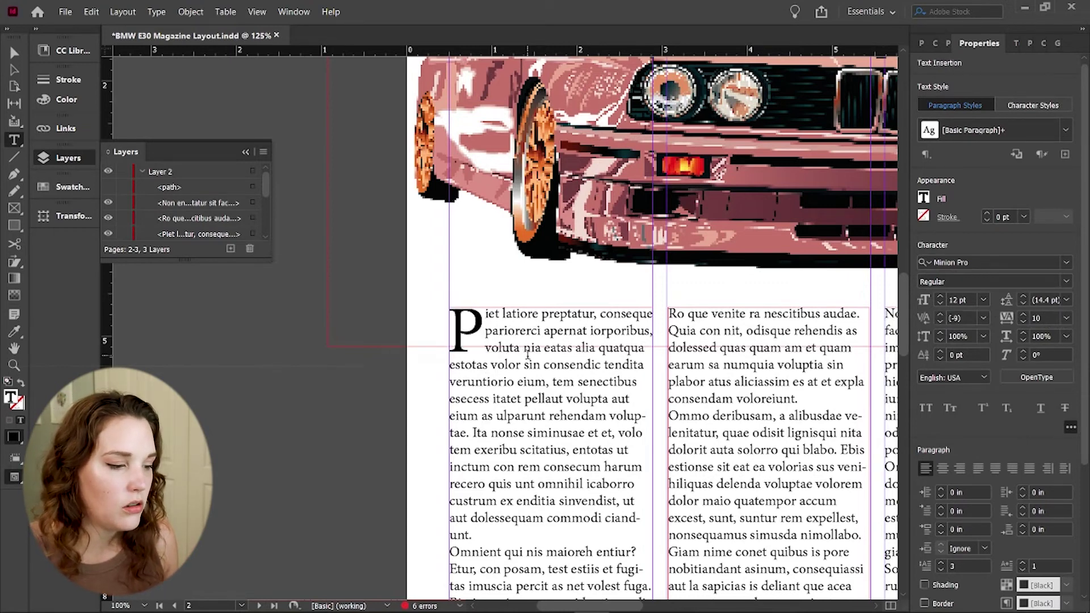
pyautogui.press('Escape')
pyautogui.click(324, 365)
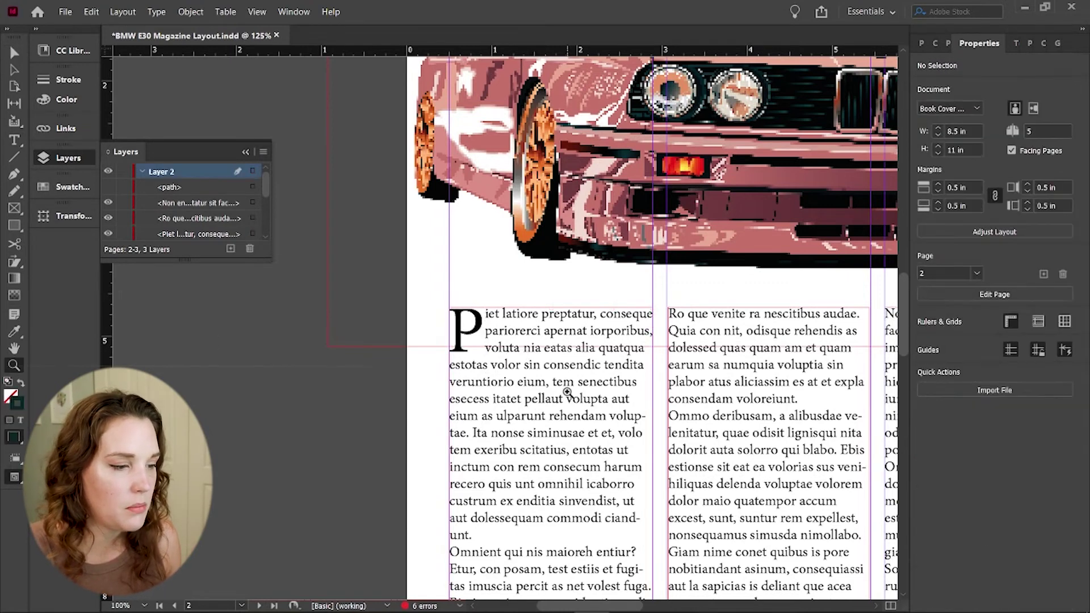
pyautogui.hotkey('ctrl', '-')
pyautogui.hotkey('ctrl', '-')
pyautogui.hotkey('ctrl', '-')
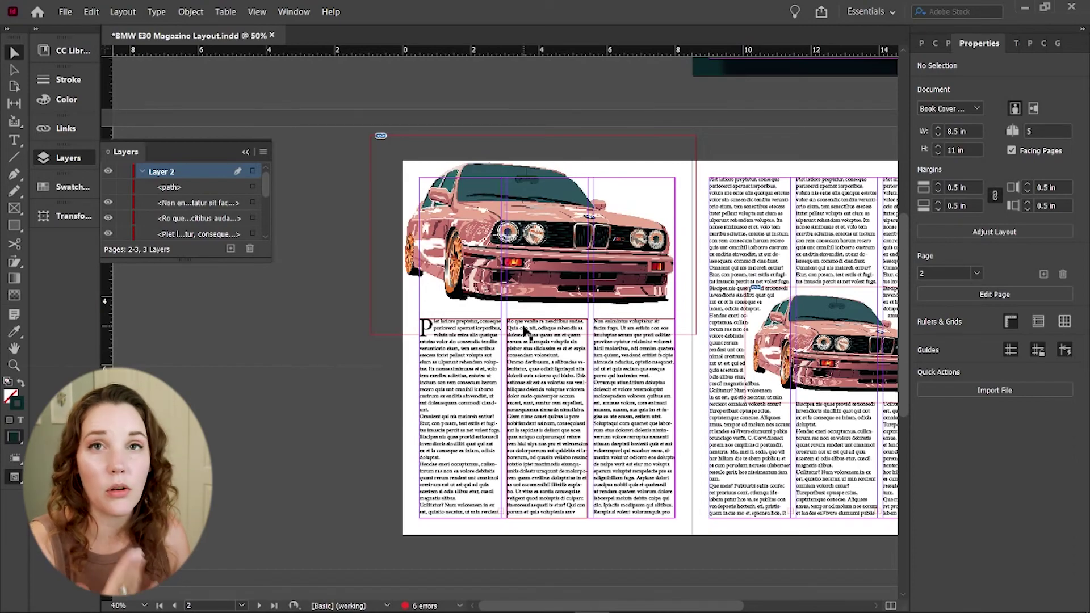
# - Scroll back through the finished spreads up to the BMW cover page
pyautogui.hscroll(5, 523, 331)
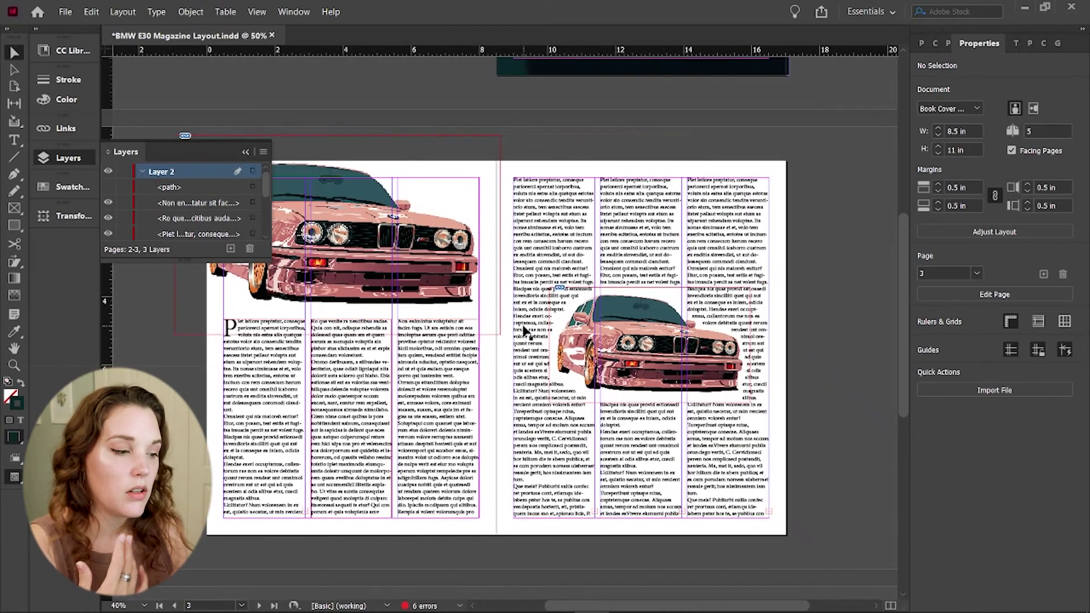
pyautogui.scroll(10, 524, 332)
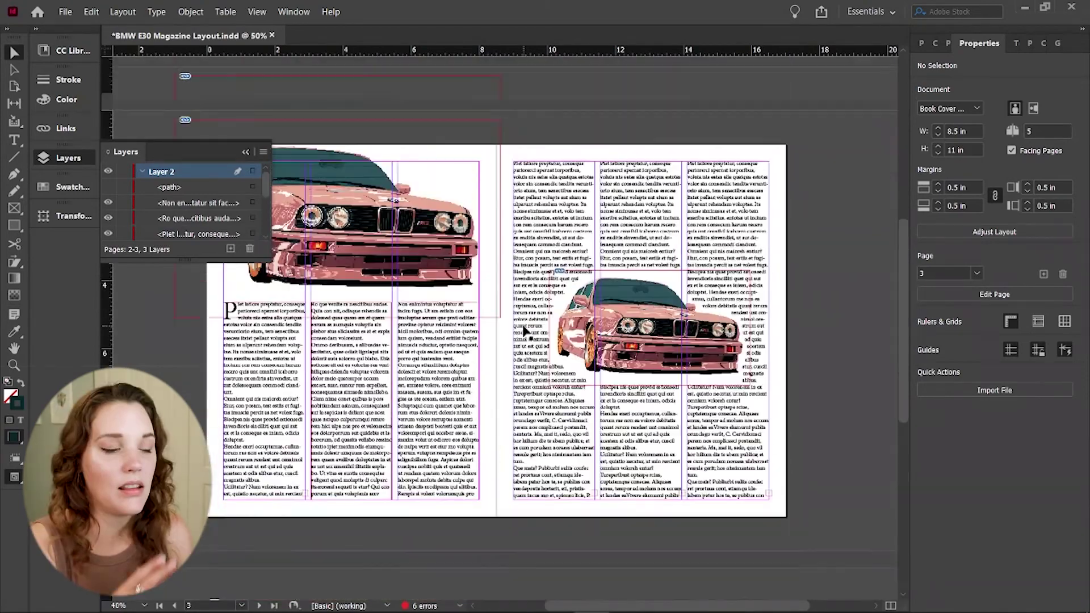